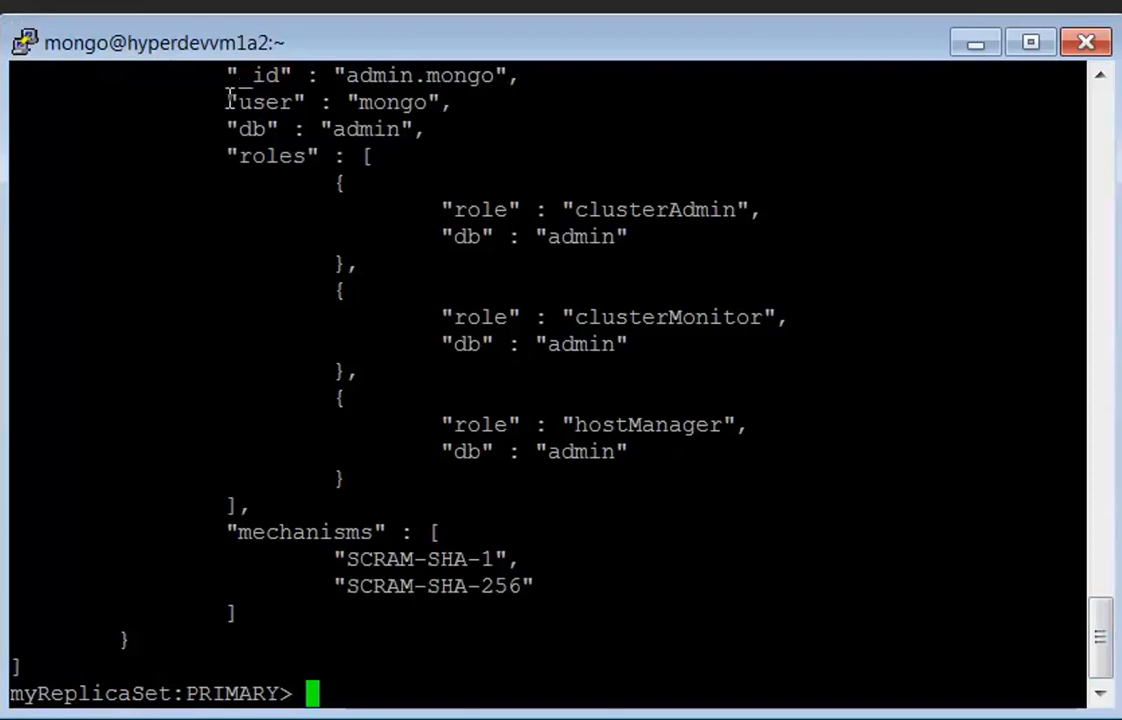
- Examine the mongo user's admin database entry, its hostManager and clusterMonitor roles, and its SCRAM-SHA-256 mechanism in the MongoDB shell output
drag(218, 104, 338, 122)
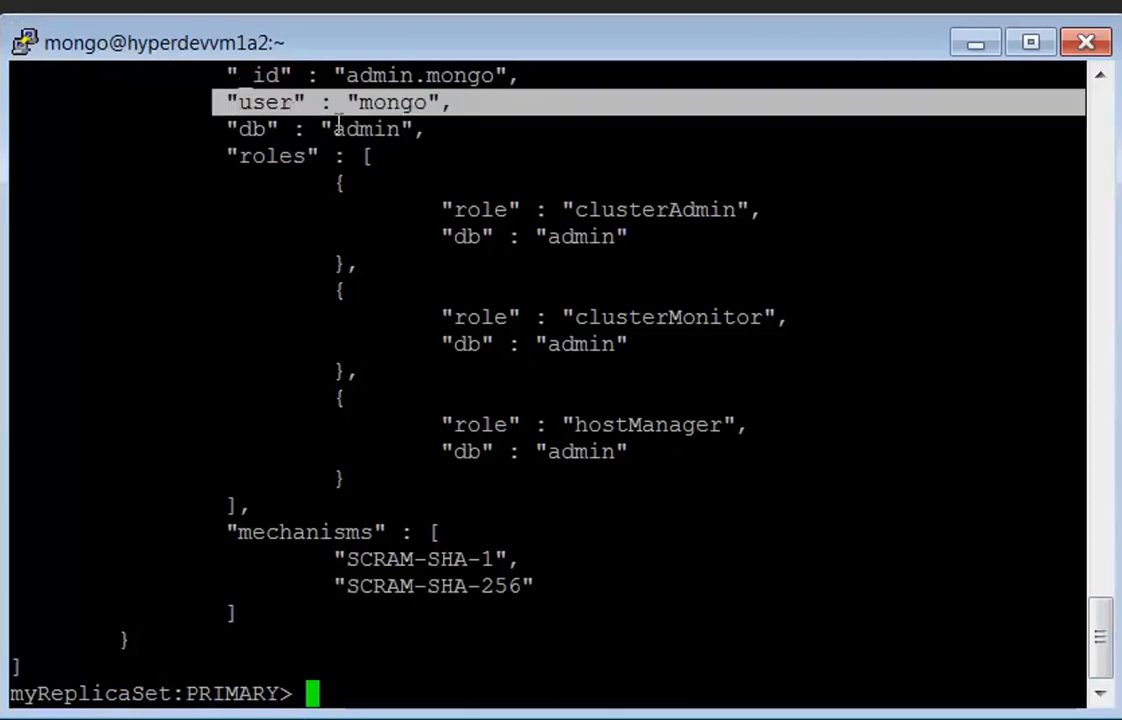
triple_click(338, 123)
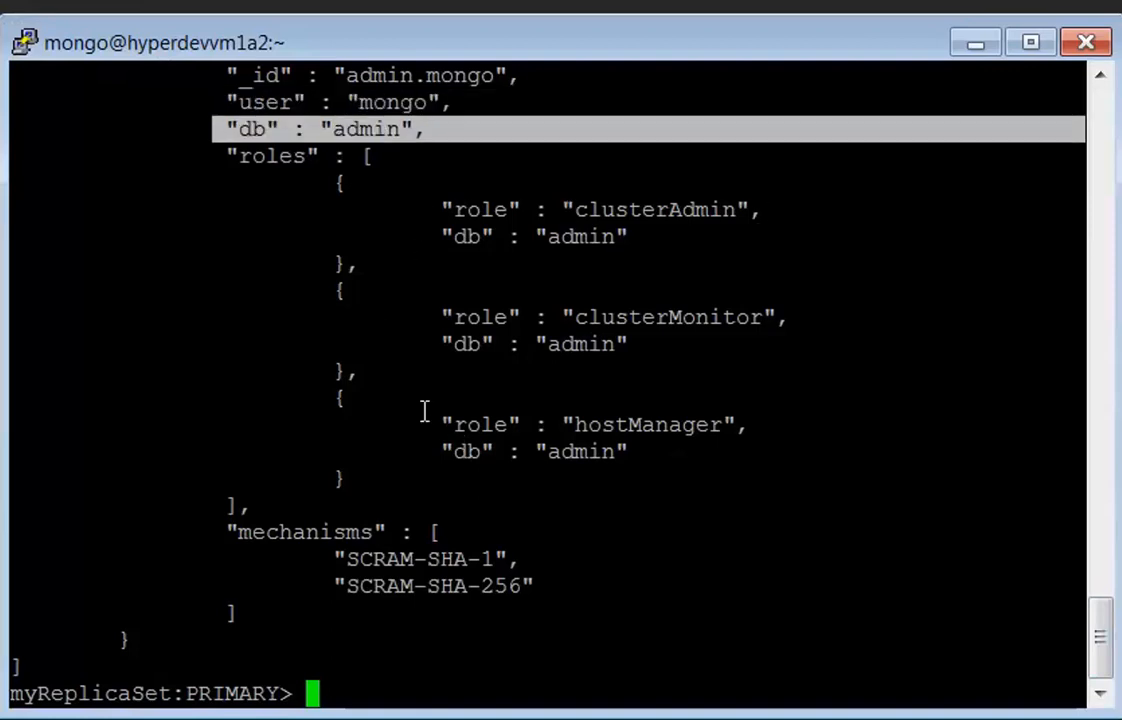
drag(426, 408, 762, 425)
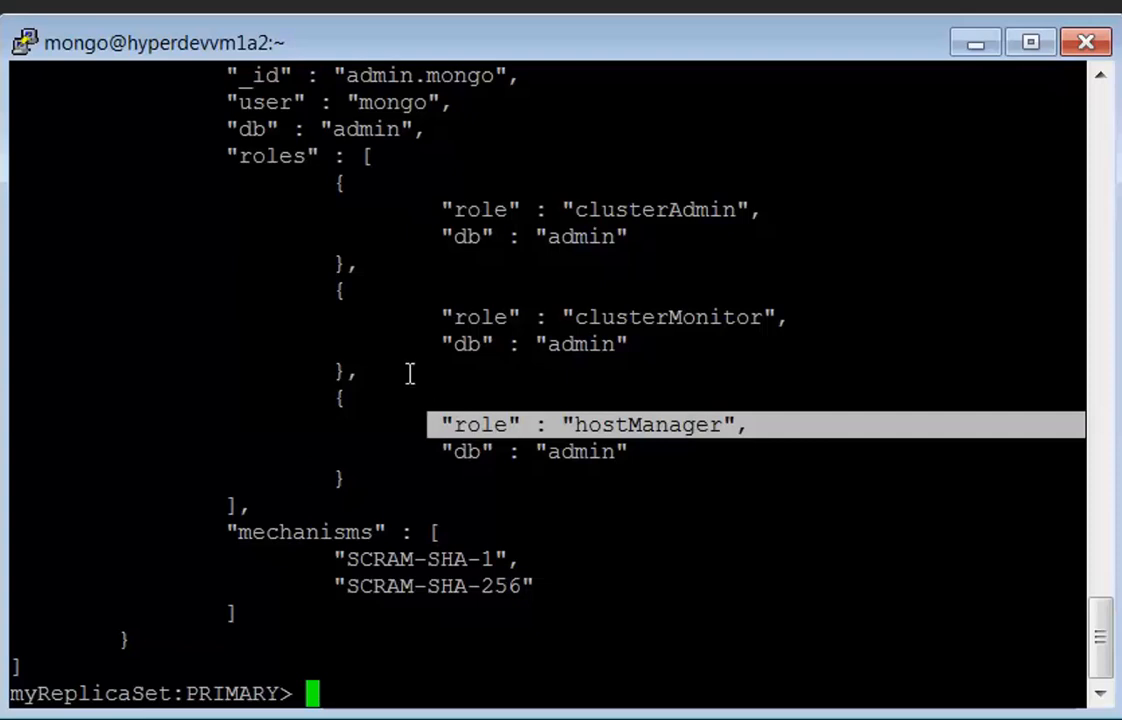
drag(438, 305, 792, 317)
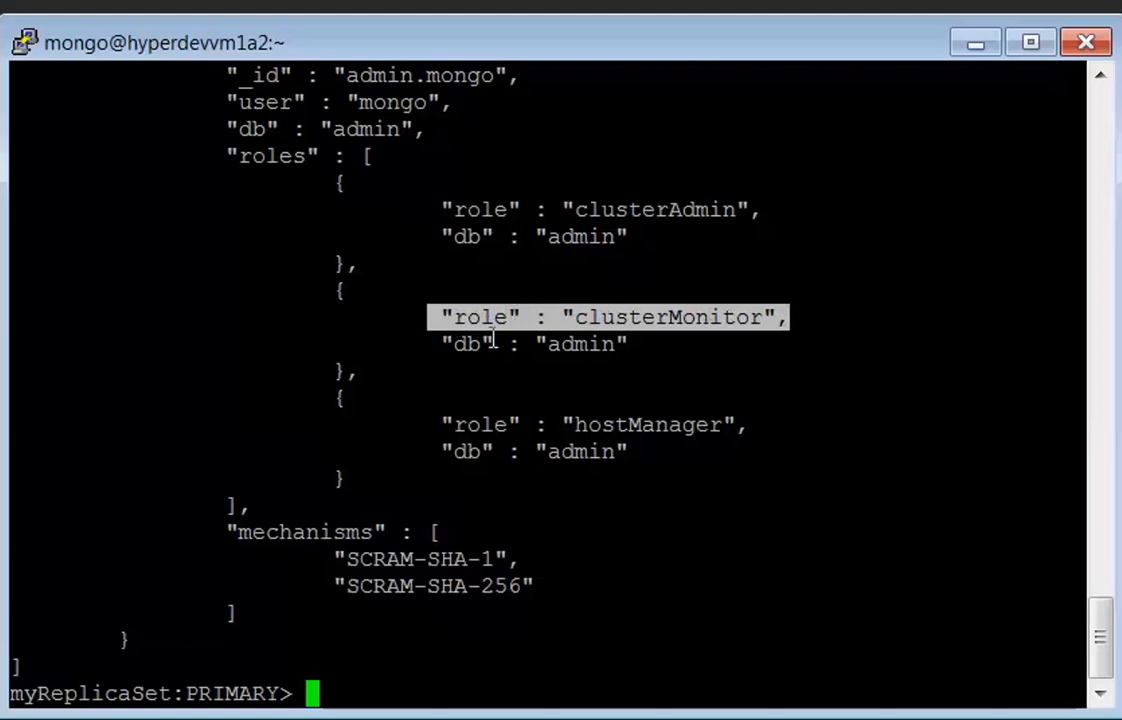
drag(581, 583, 337, 587)
drag(138, 580, 54, 590)
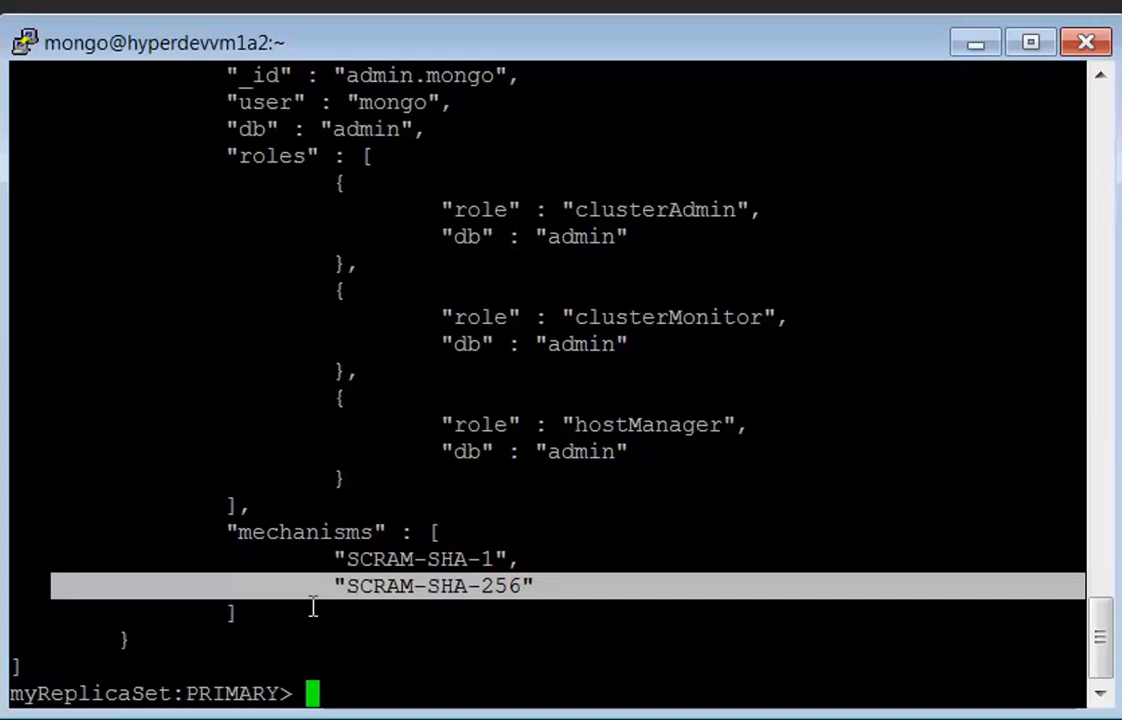
click(377, 694)
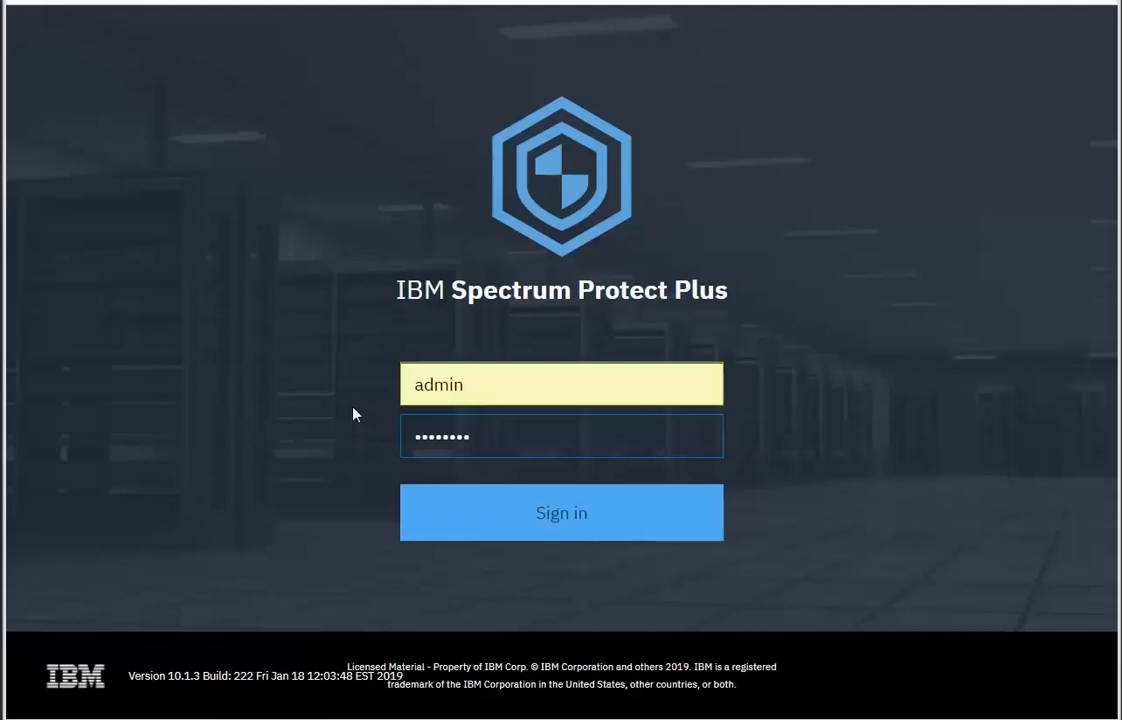
- Switch to IBM Spectrum Protect Plus, sign in, and start adding a new identity to the accounts
click(536, 515)
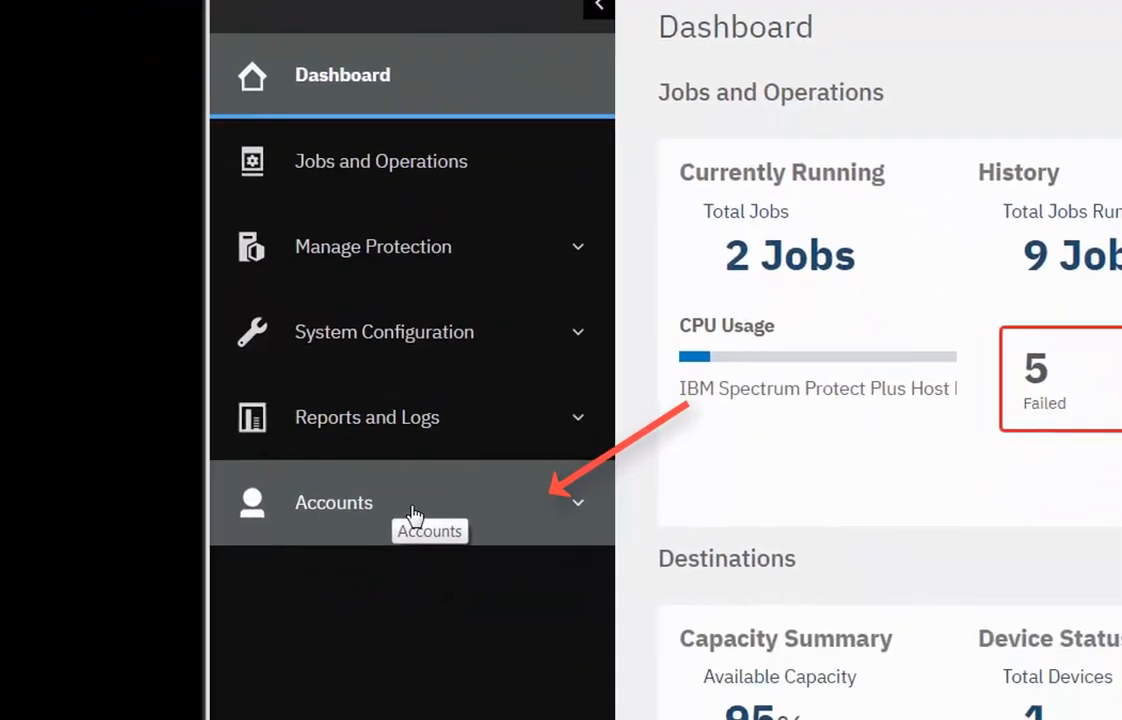
click(323, 674)
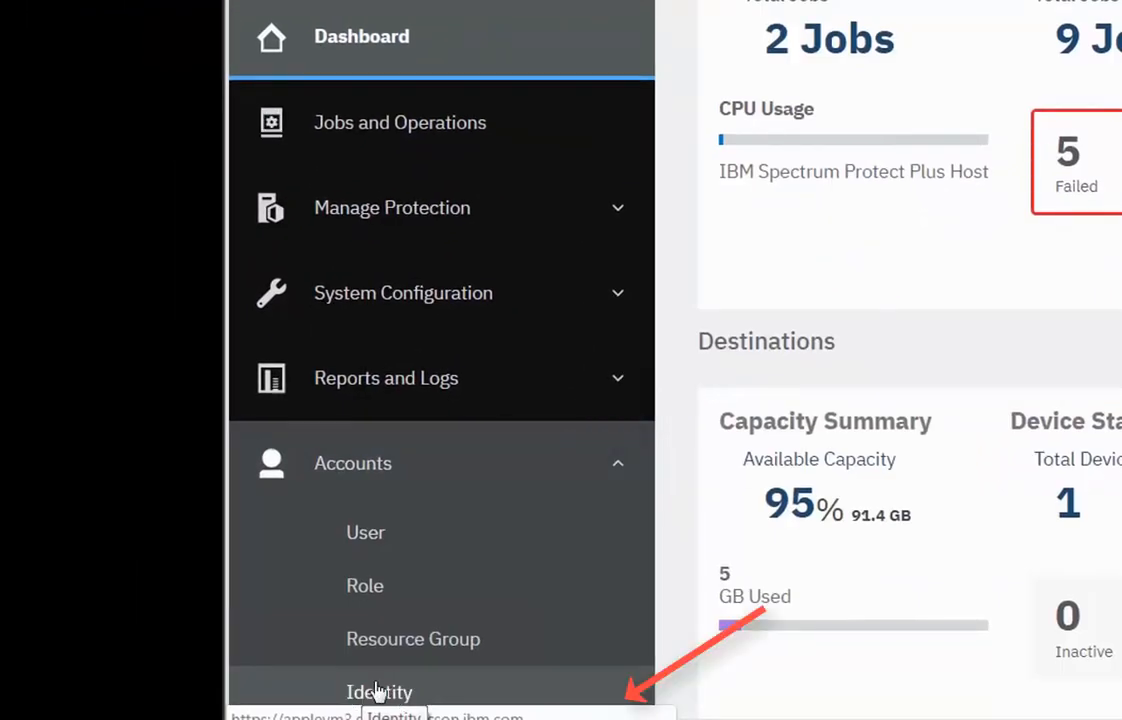
click(396, 690)
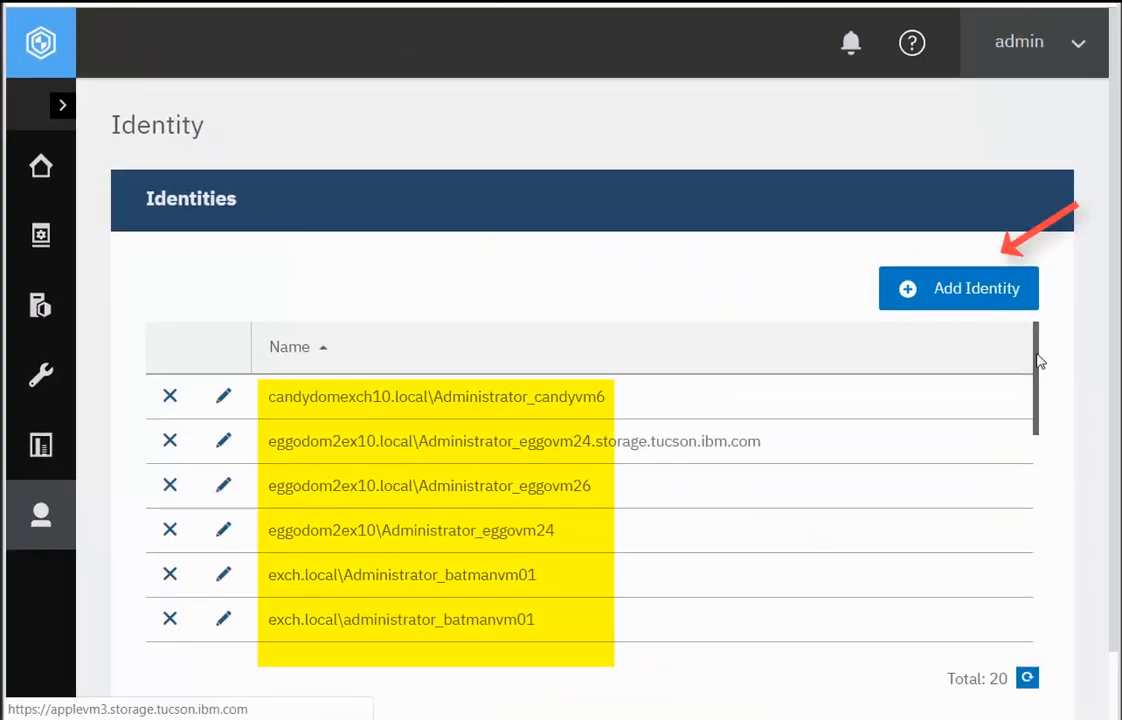
click(983, 291)
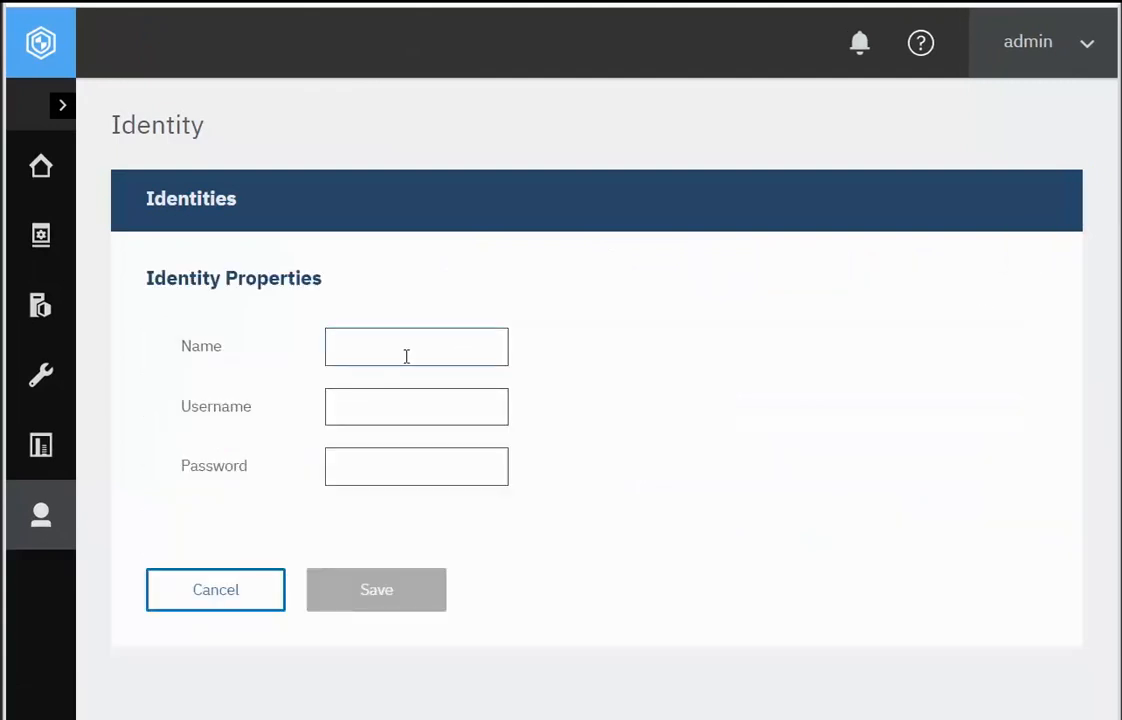
- Name the new identity "MongoDB Backup and Restore User"
click(406, 356)
text(MongoD)
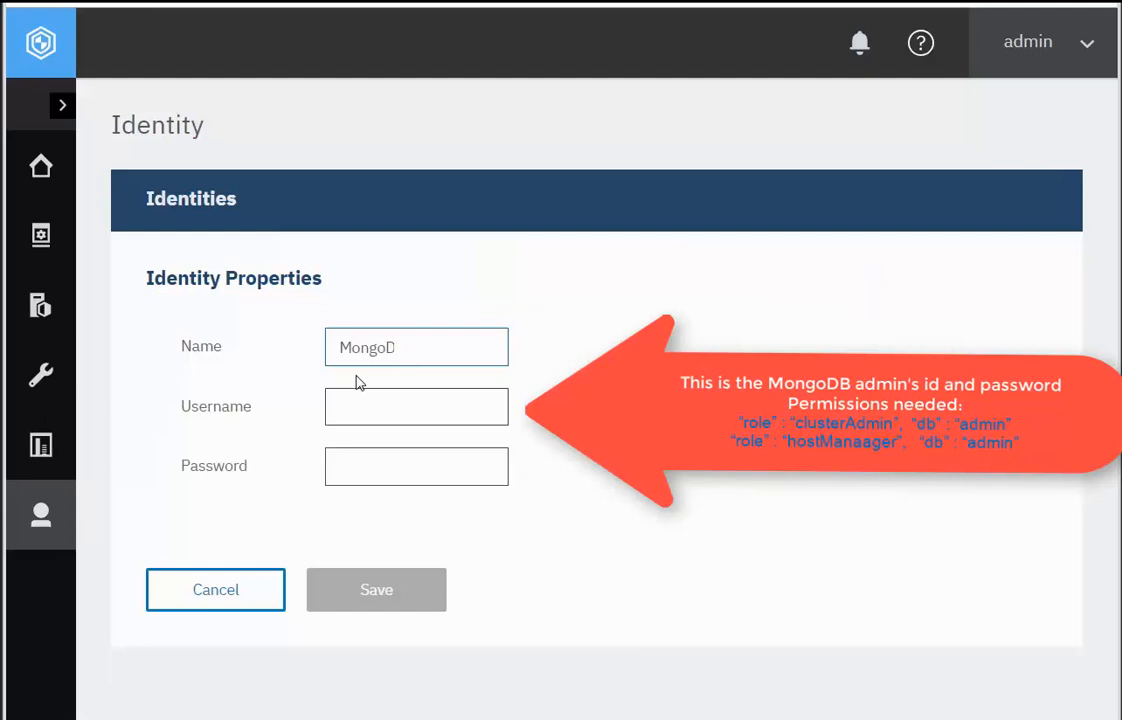
text(B Backup andRe)
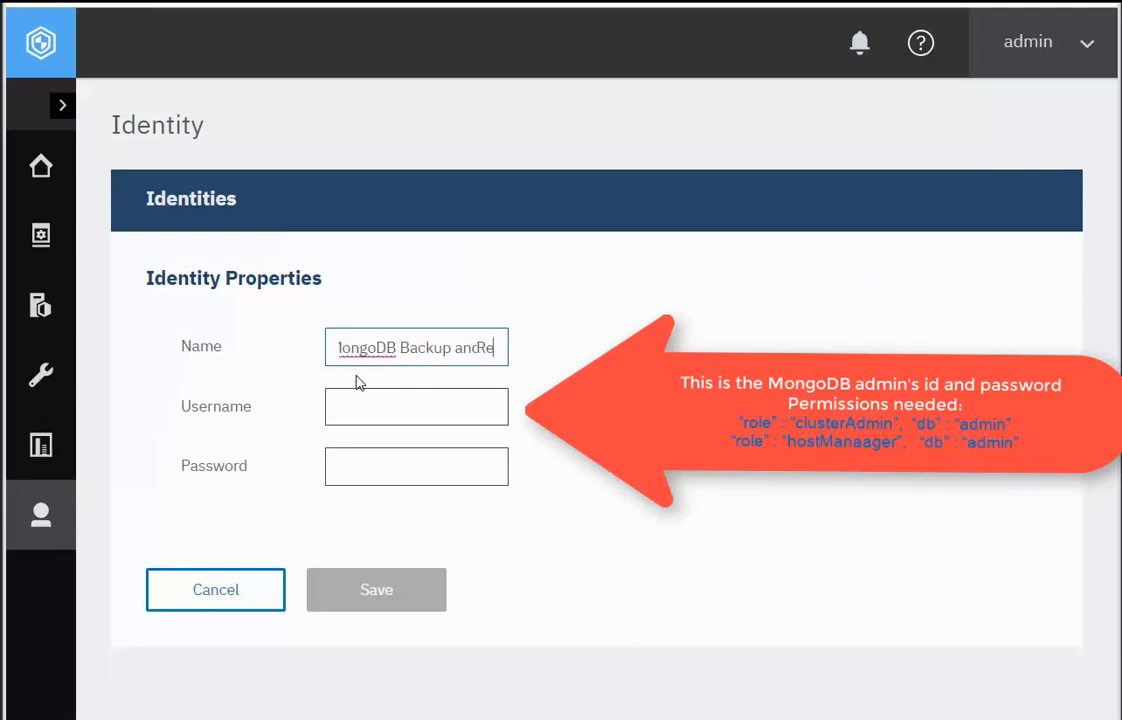
text(store User)
key(Tab)
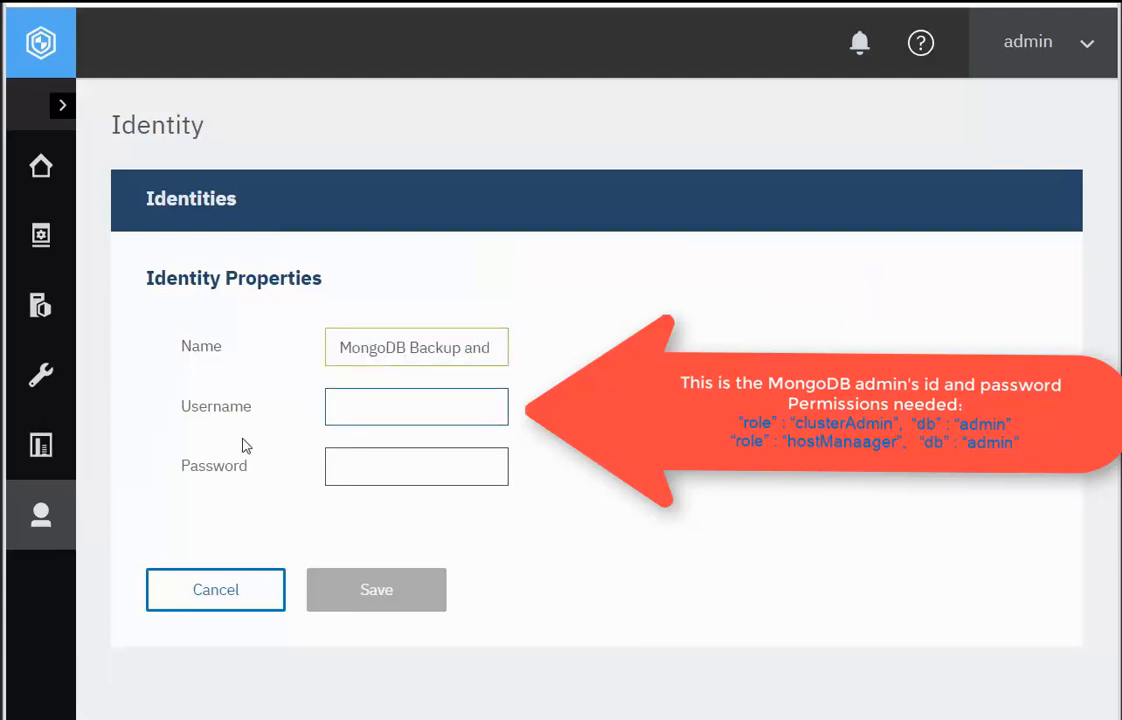
- Set the identity's username to mongo, enter its password, and save the identity
text(mongo)
key(Tab)
text(••••••••••••••)
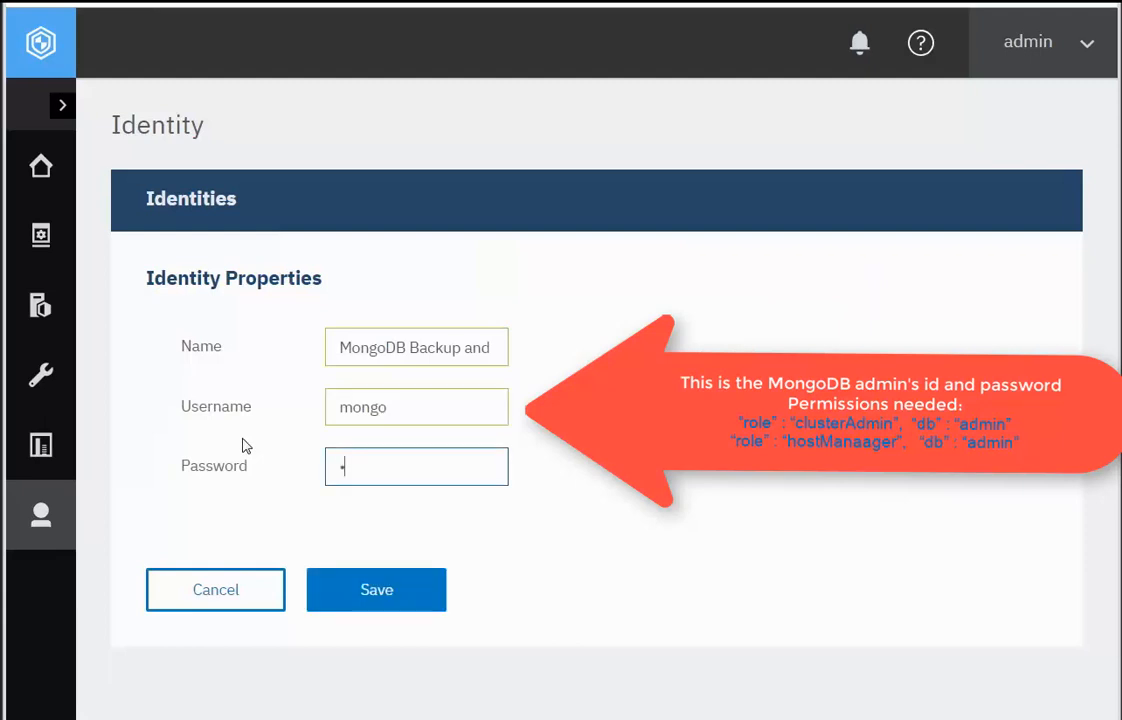
text(•••)
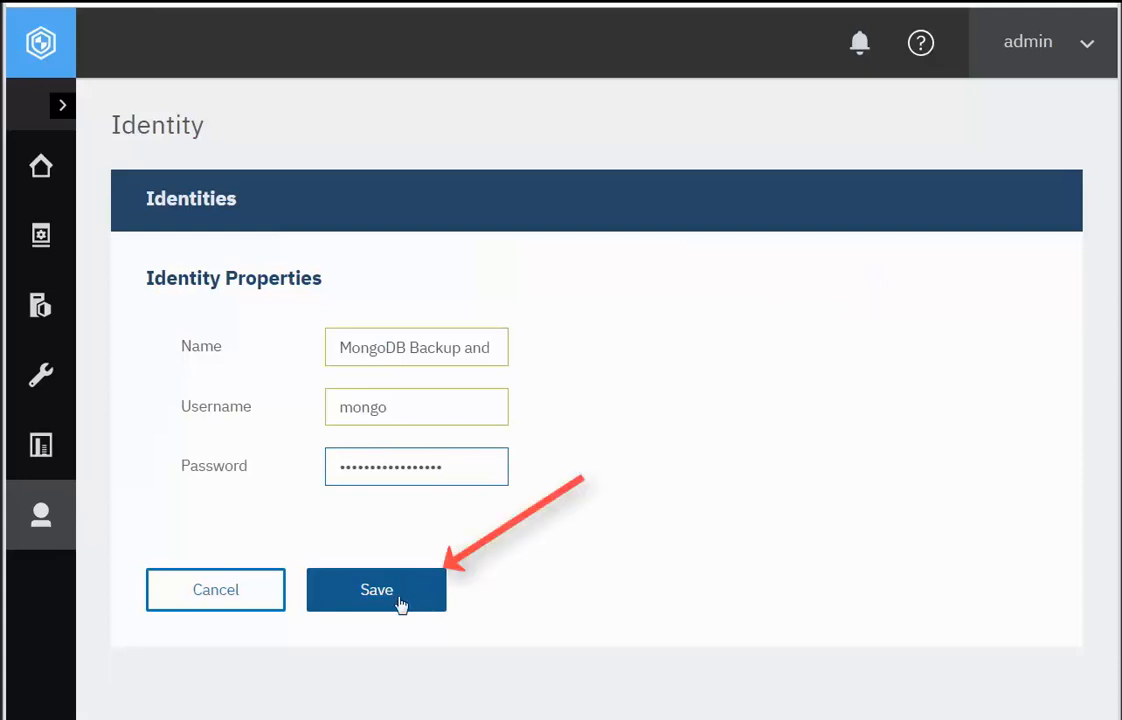
click(399, 602)
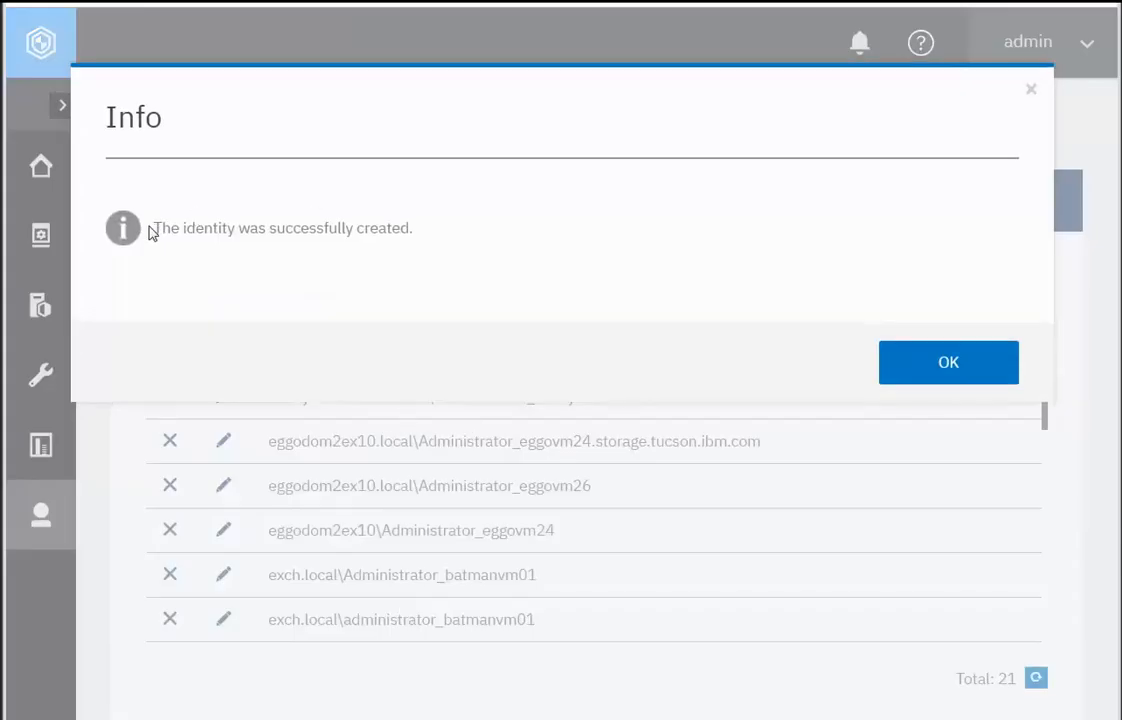
mouse_move(150, 232)
mouse_down()
mouse_move(338, 223)
mouse_move(428, 233)
mouse_move(458, 268)
mouse_up()
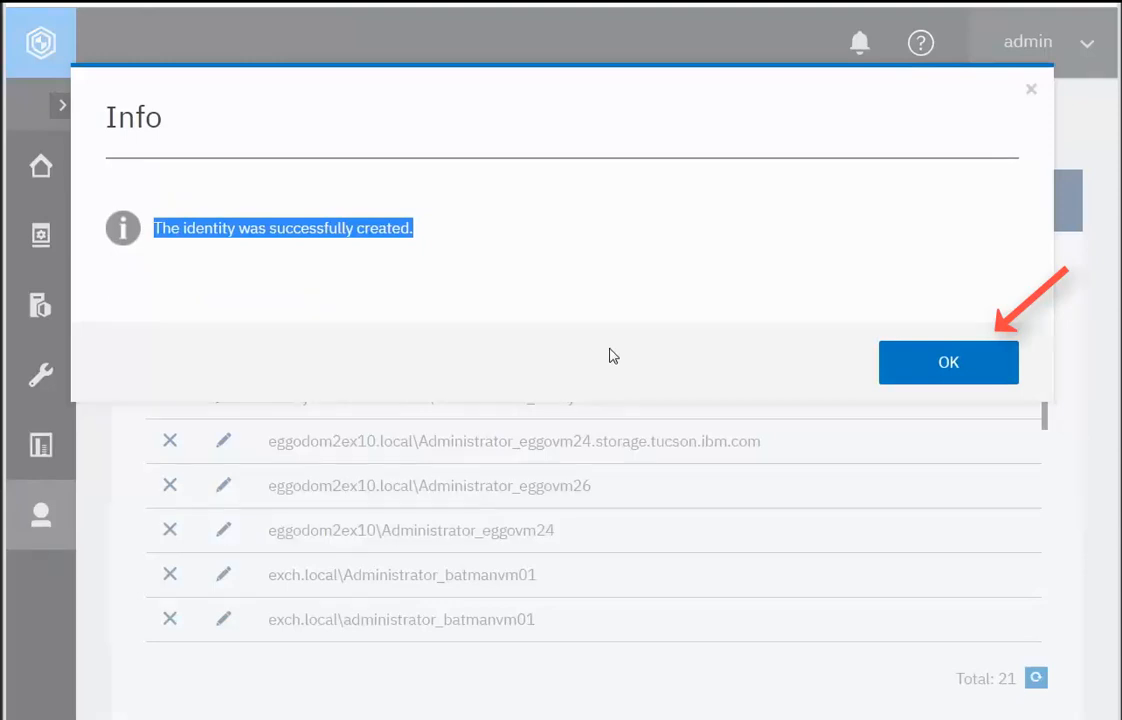
click(919, 363)
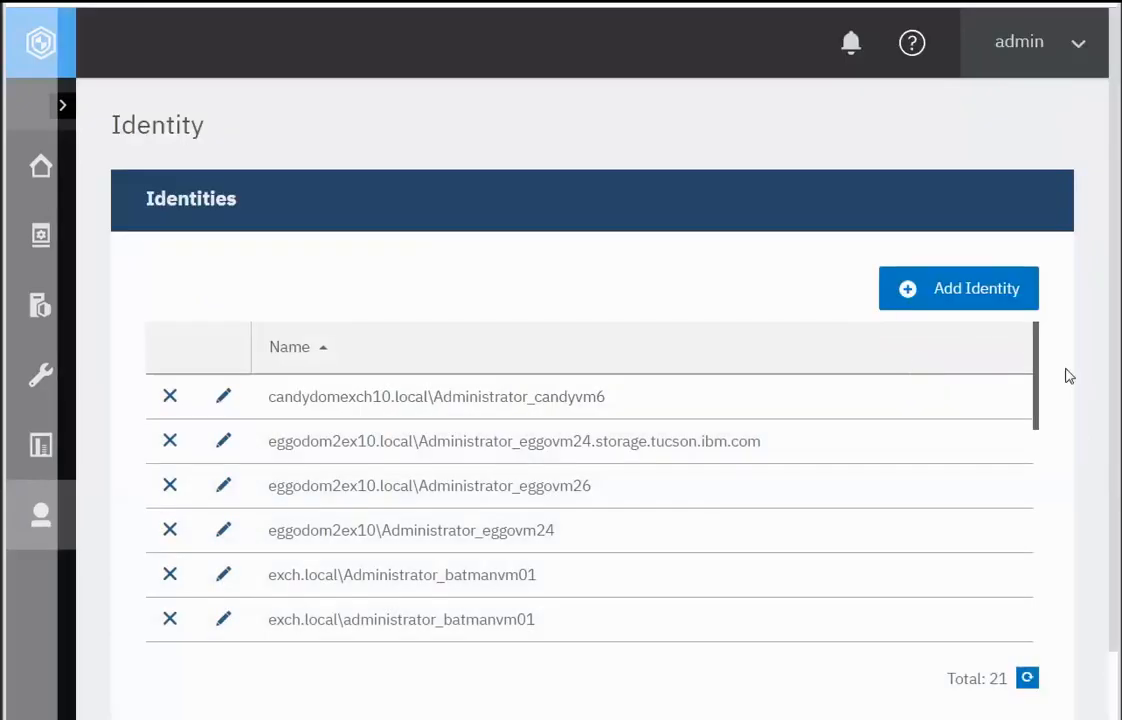
drag(1037, 343, 1026, 578)
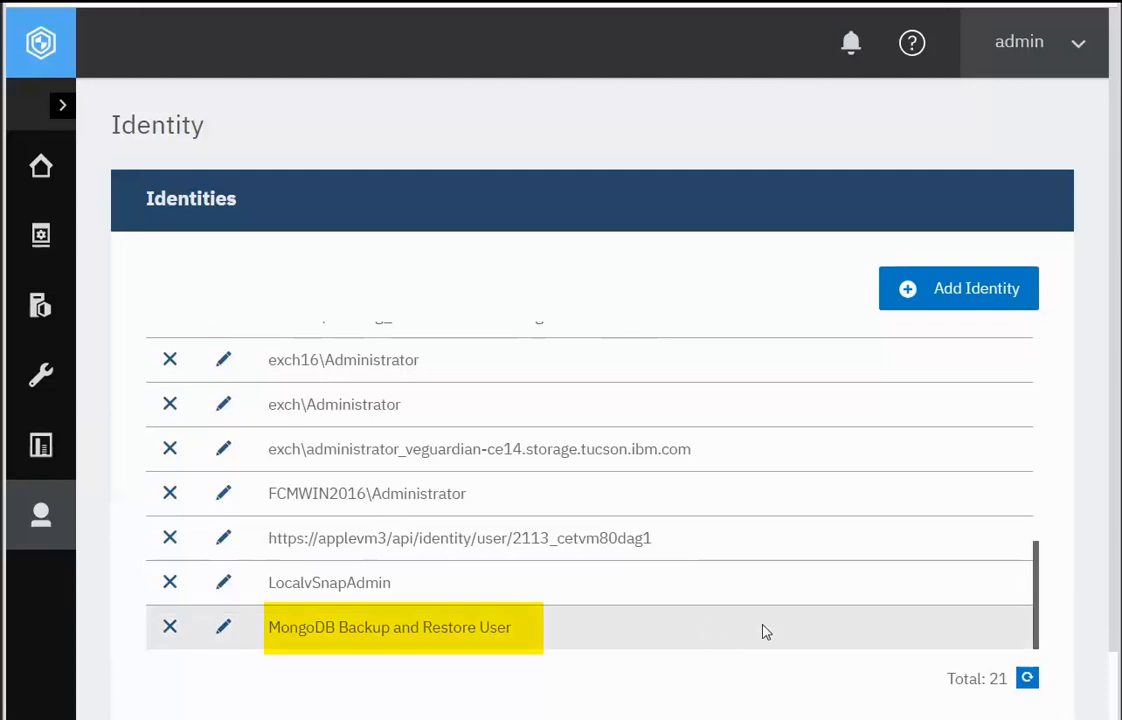
- Go to the MongoDB application backup page and start adding an application server
click(38, 172)
scroll(245, 340, down, 3)
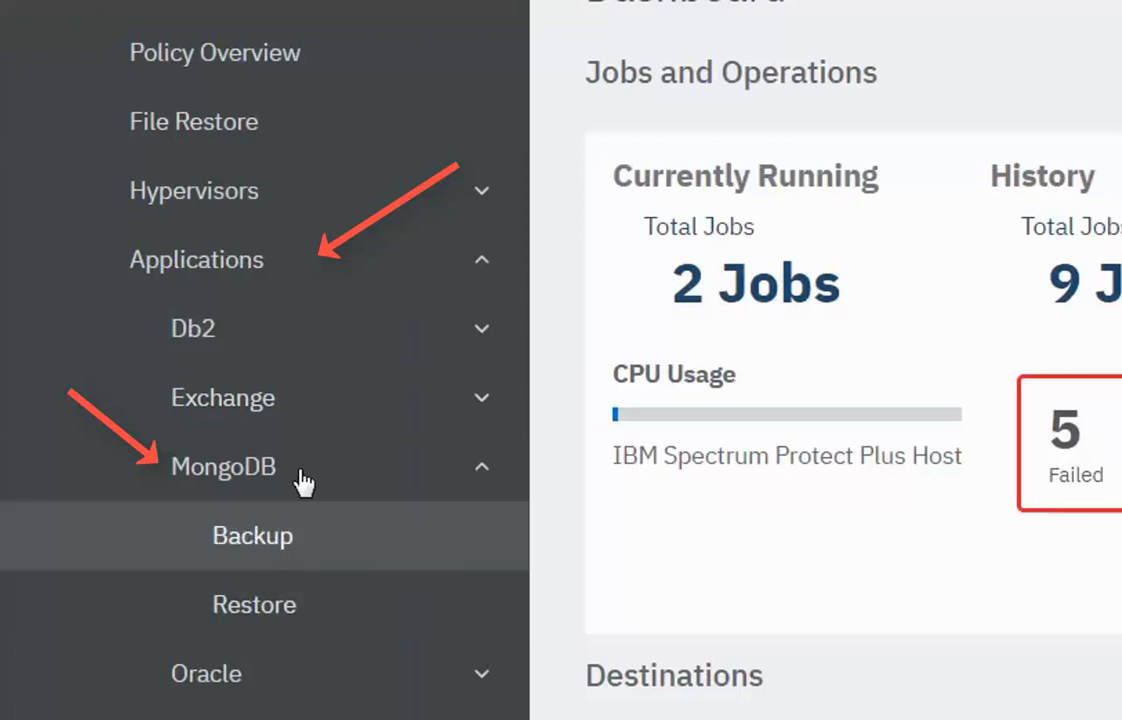
click(301, 552)
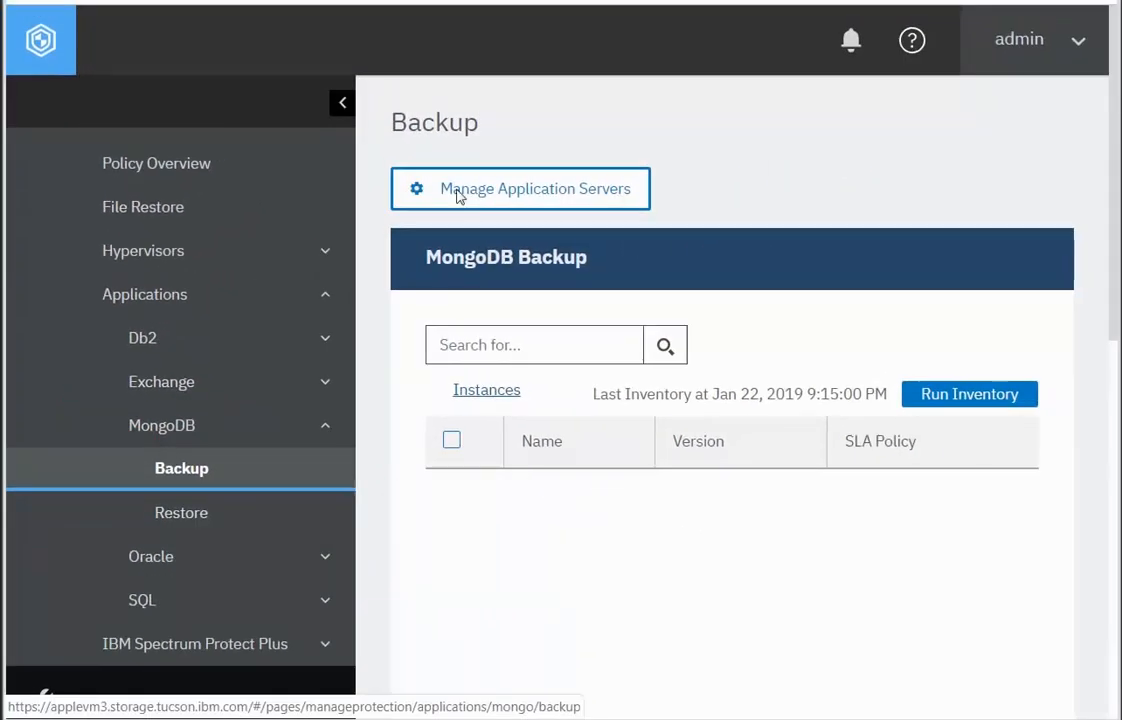
click(342, 103)
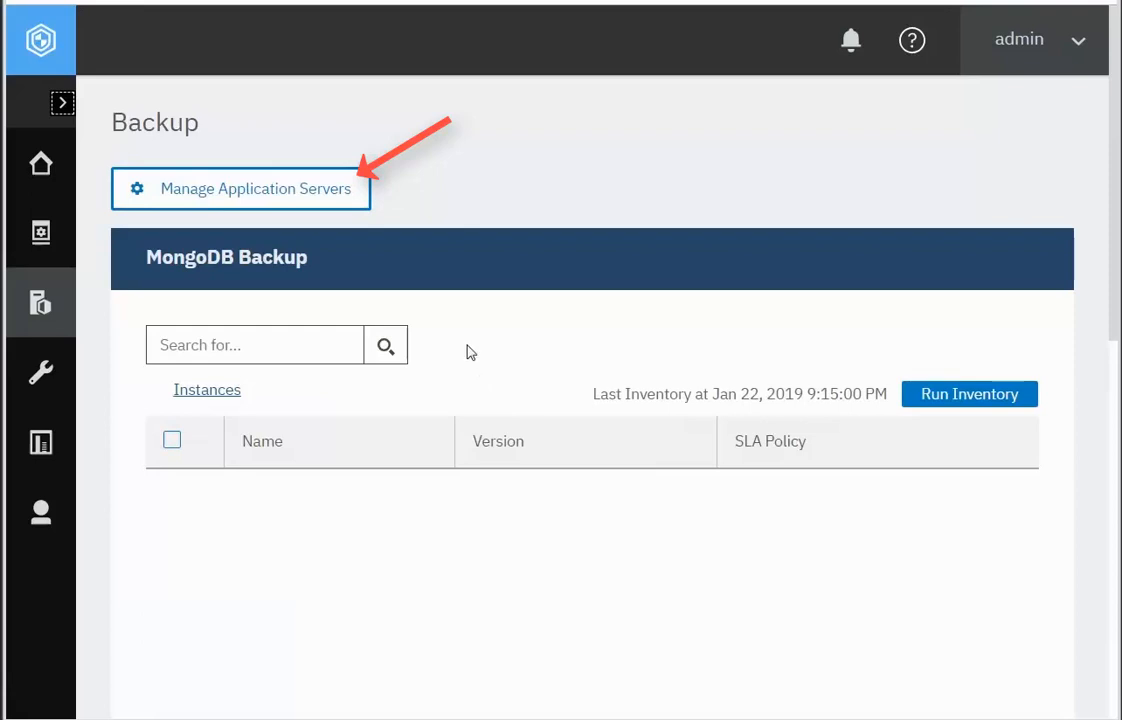
click(255, 189)
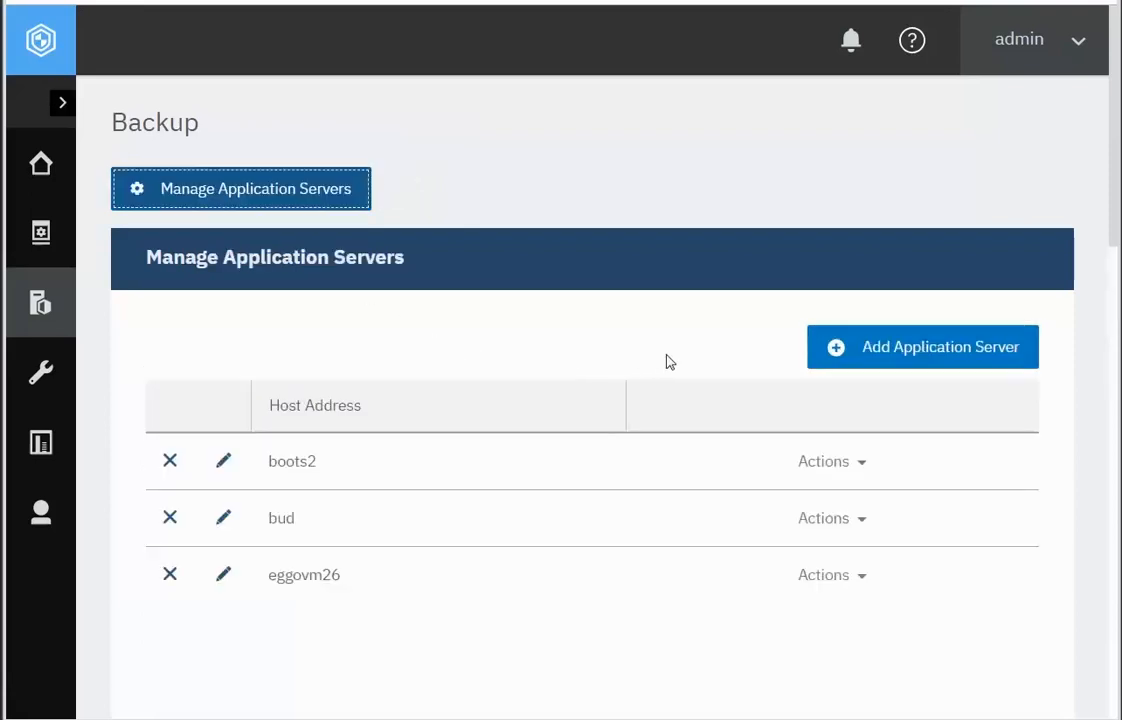
click(859, 350)
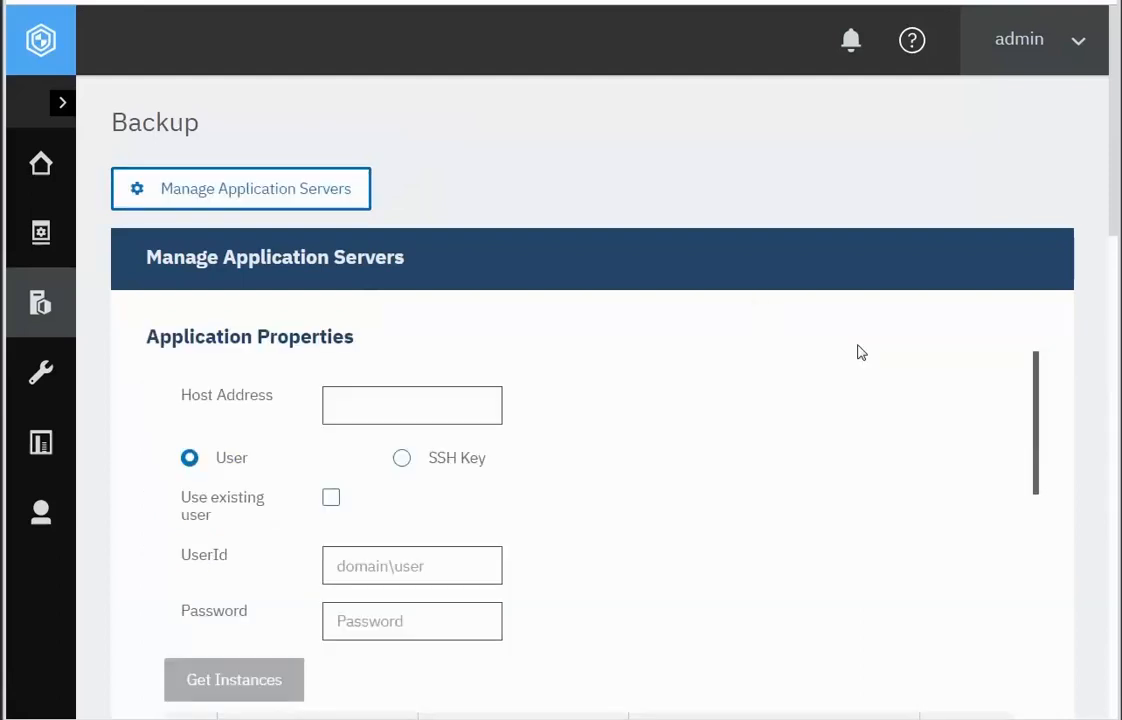
- Set the application server's host address to hyperdevvm1a2.storage.tucson.ibm.com
click(381, 398)
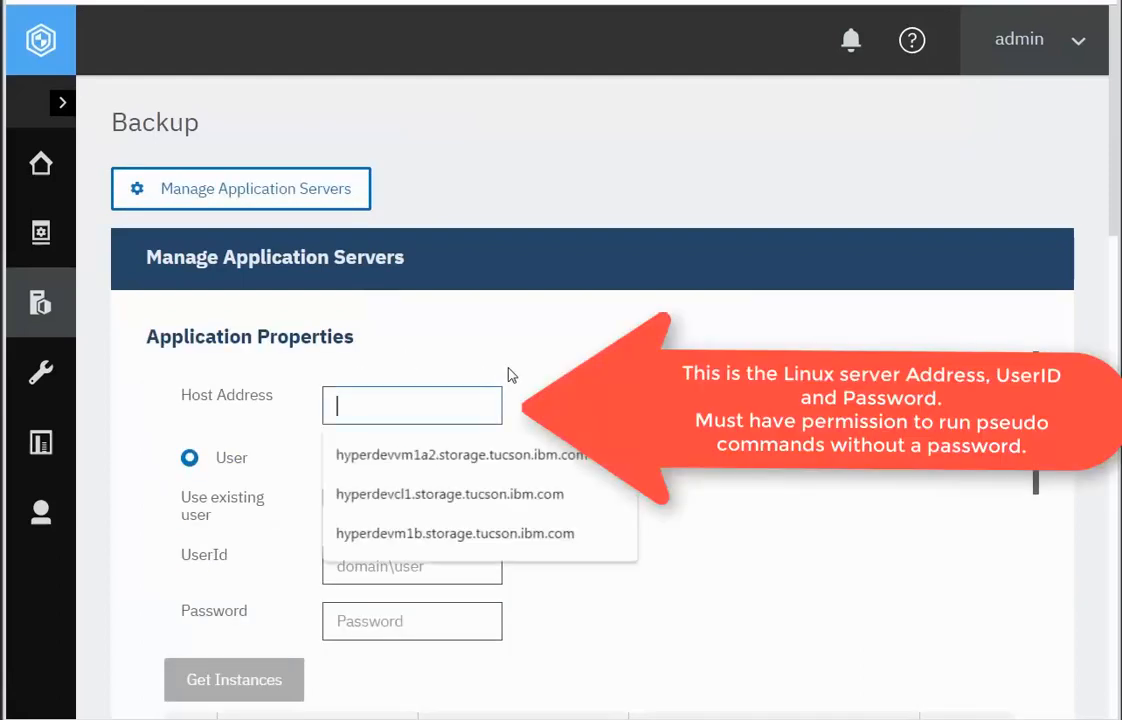
click(441, 456)
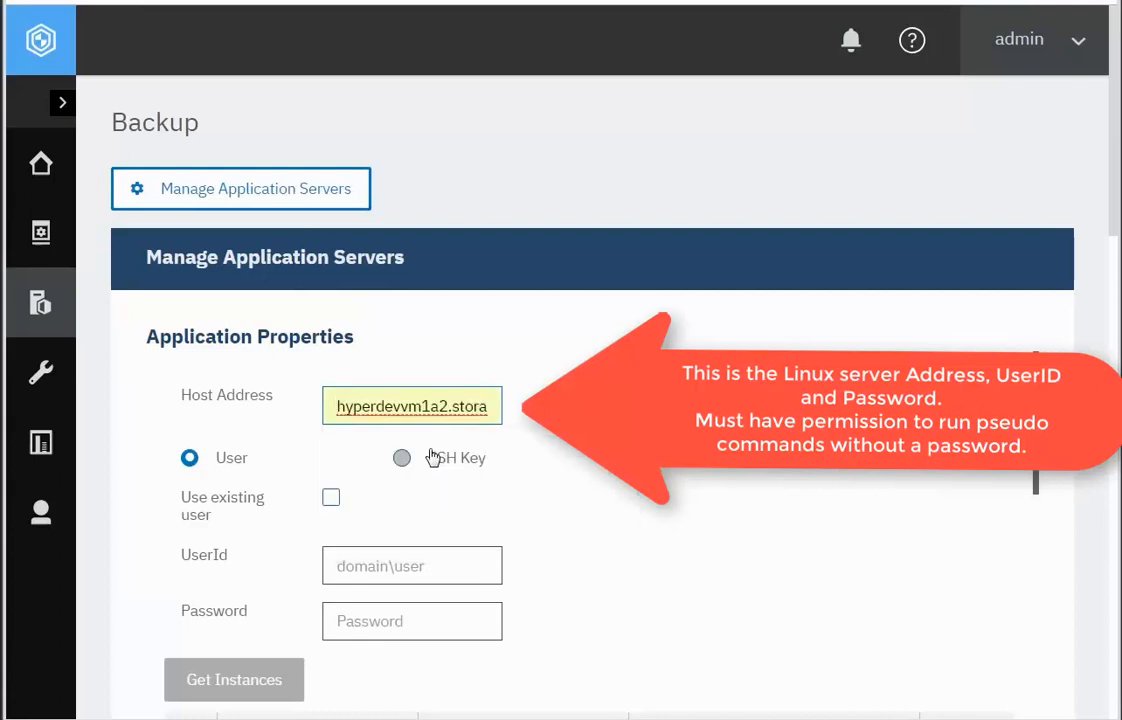
triple_click(366, 406)
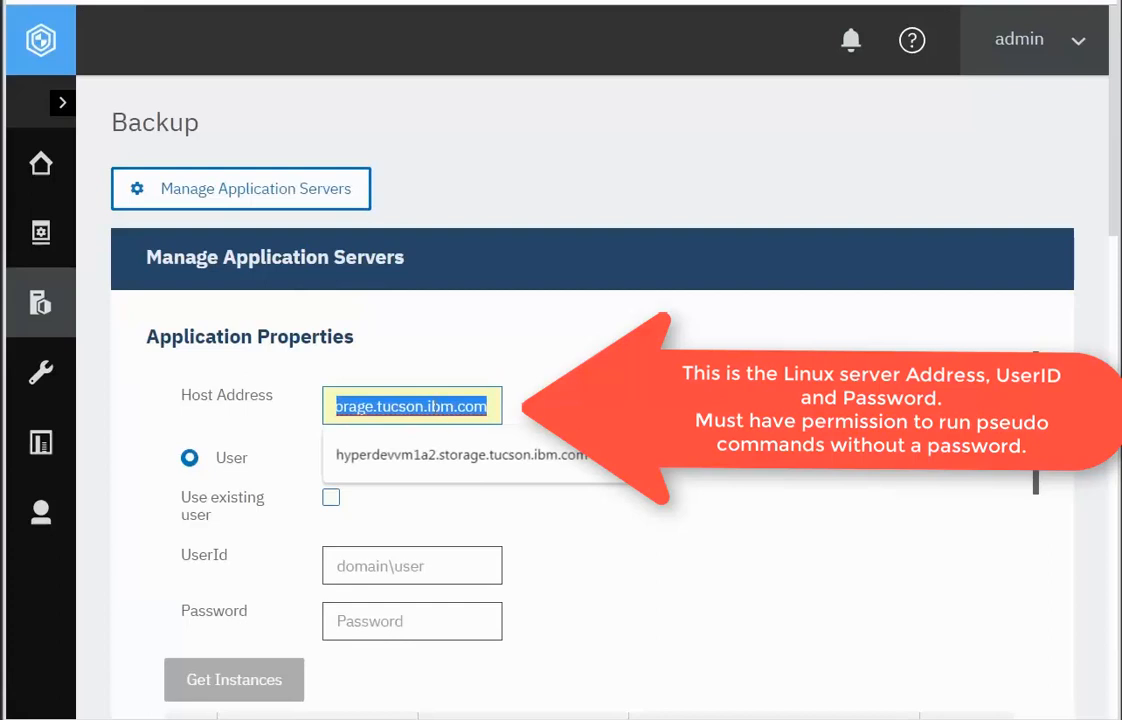
click(434, 406)
drag(434, 406, 310, 411)
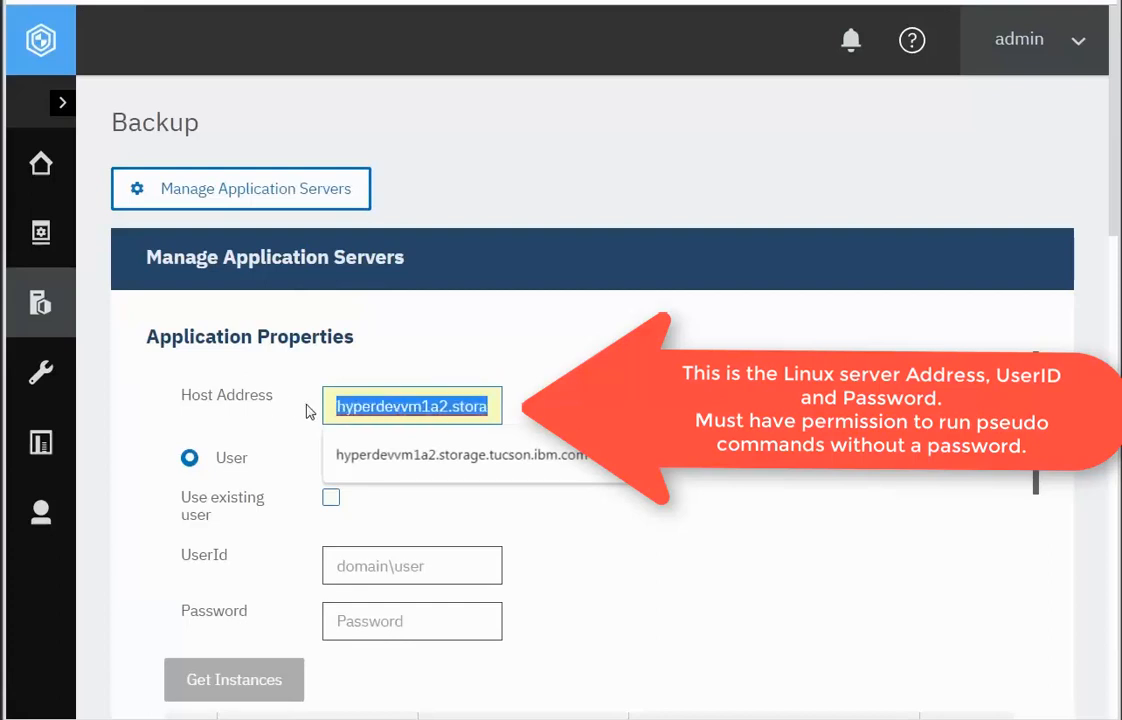
- Set the application server's user ID to mongo and enter the user's password
click(439, 545)
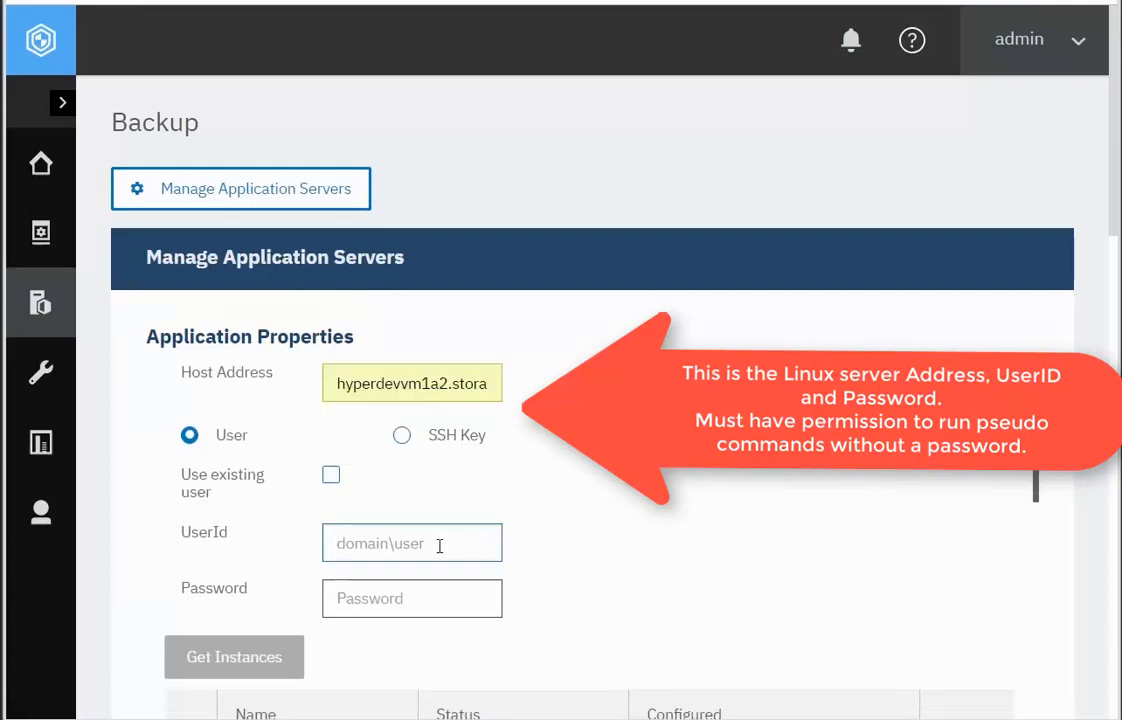
text(mongo)
key(Tab)
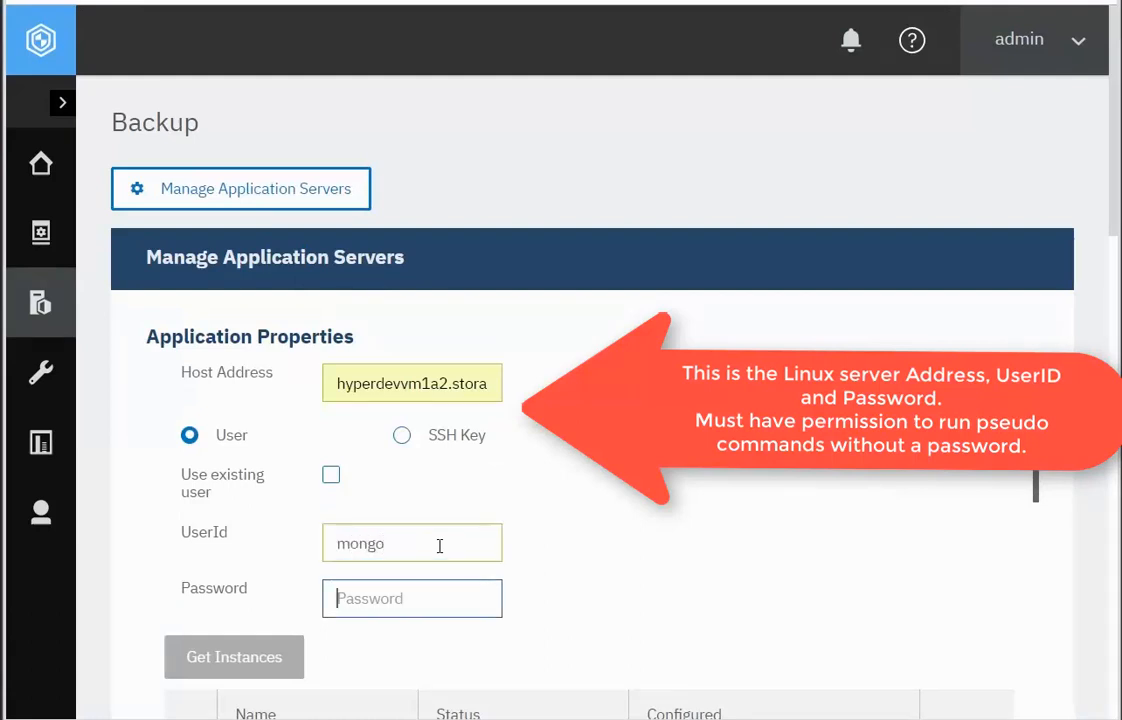
text(••••••••••)
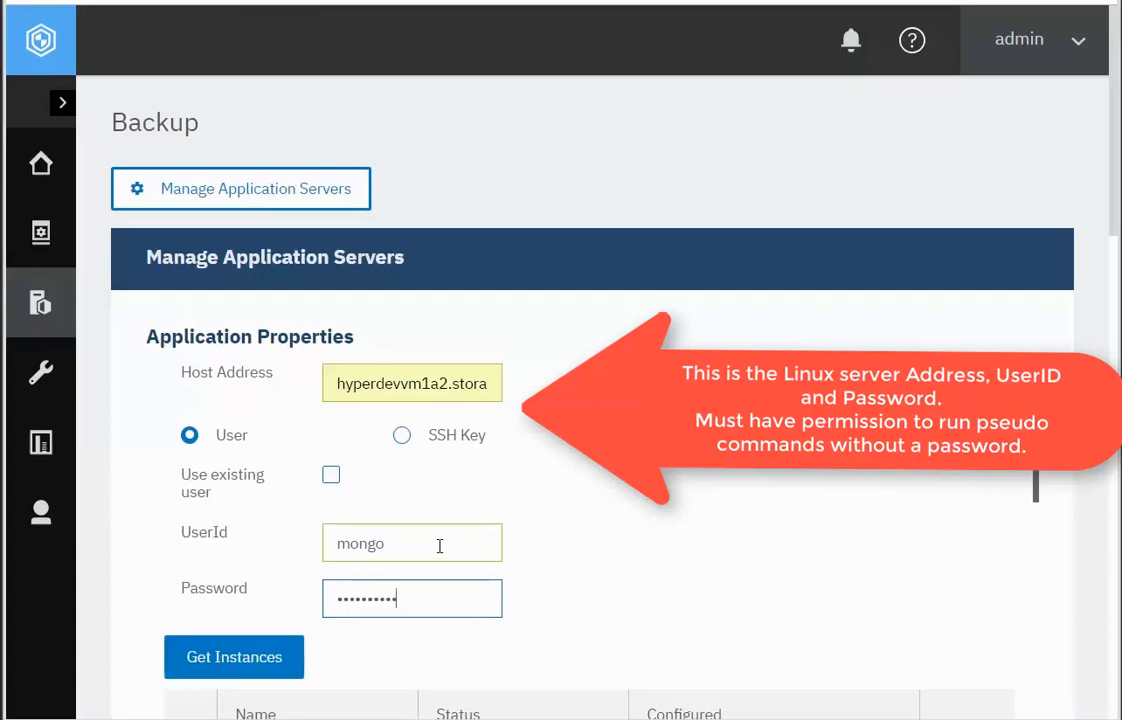
text(••••••)
- Retrieve the MongoDB instances on the application server and review the resulting instance list
scroll(590, 480, down, 1)
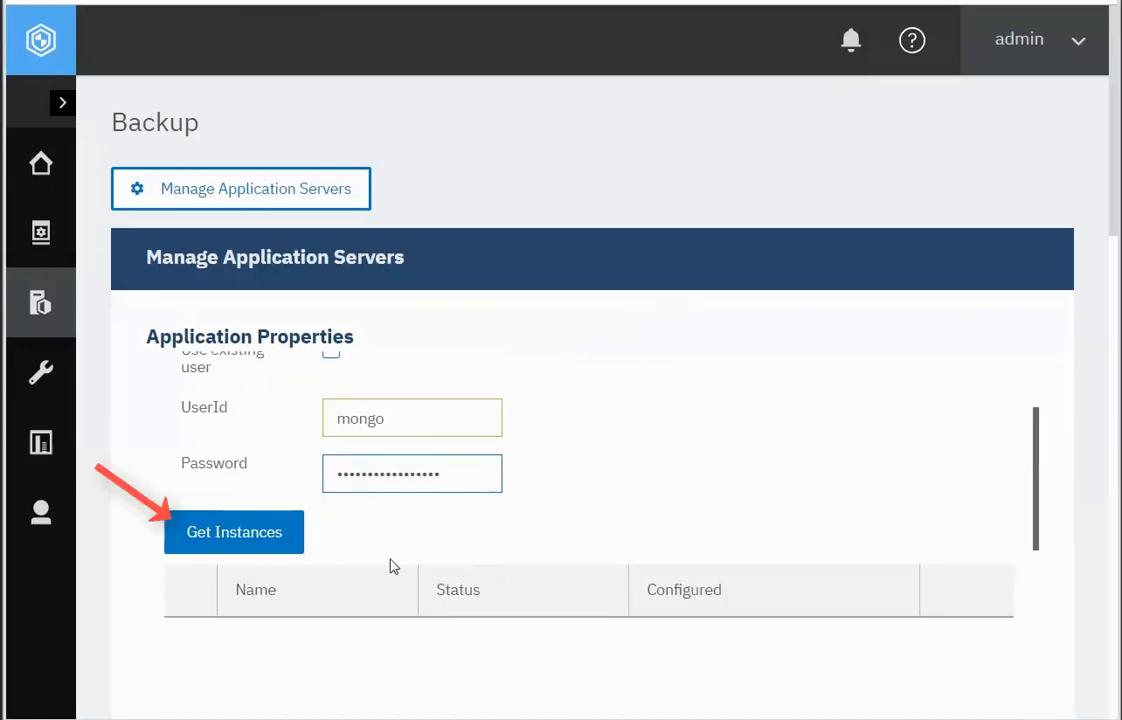
click(253, 539)
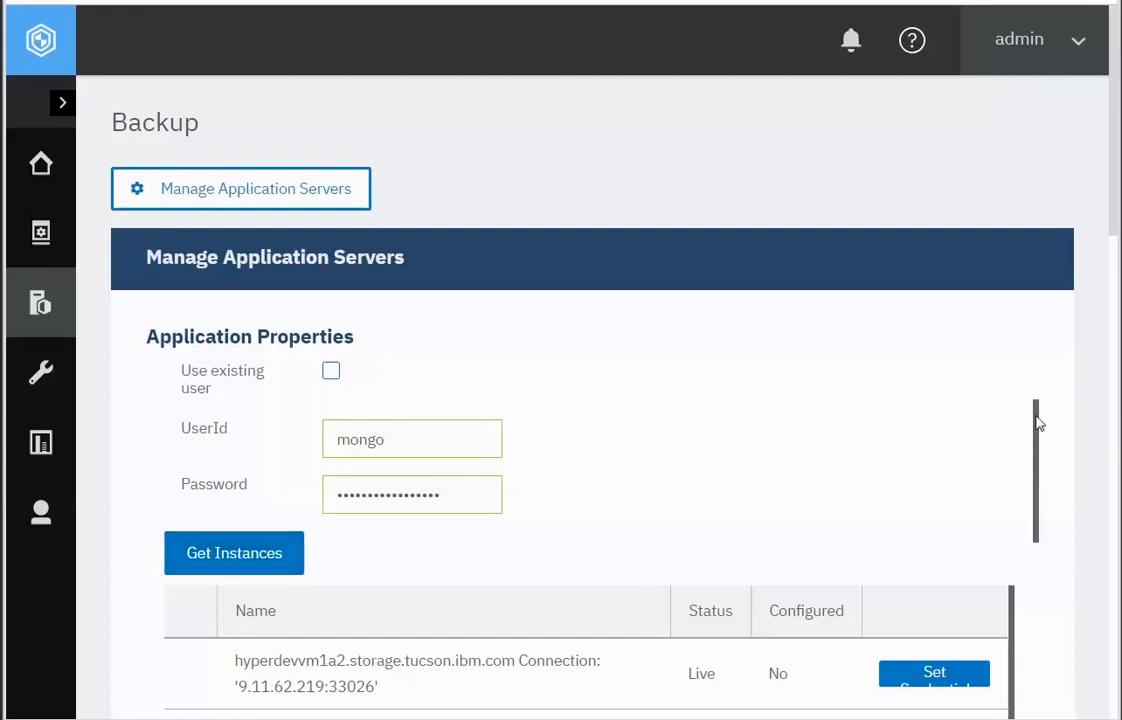
drag(1036, 423, 1036, 510)
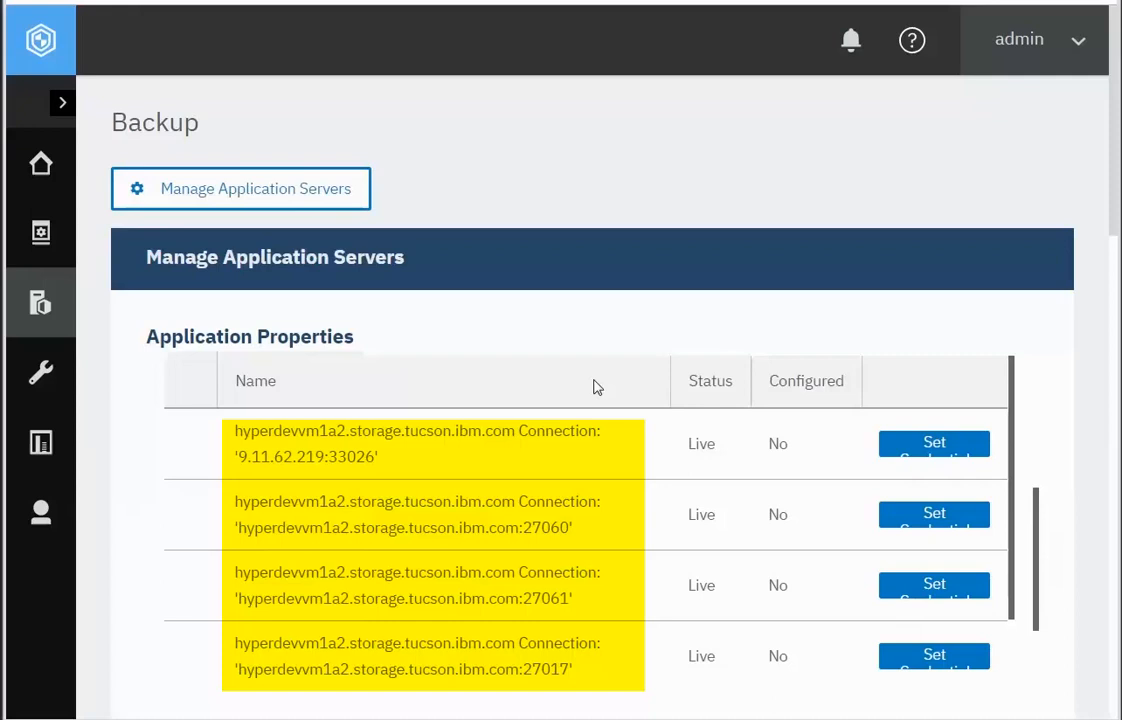
scroll(631, 639, down, 1)
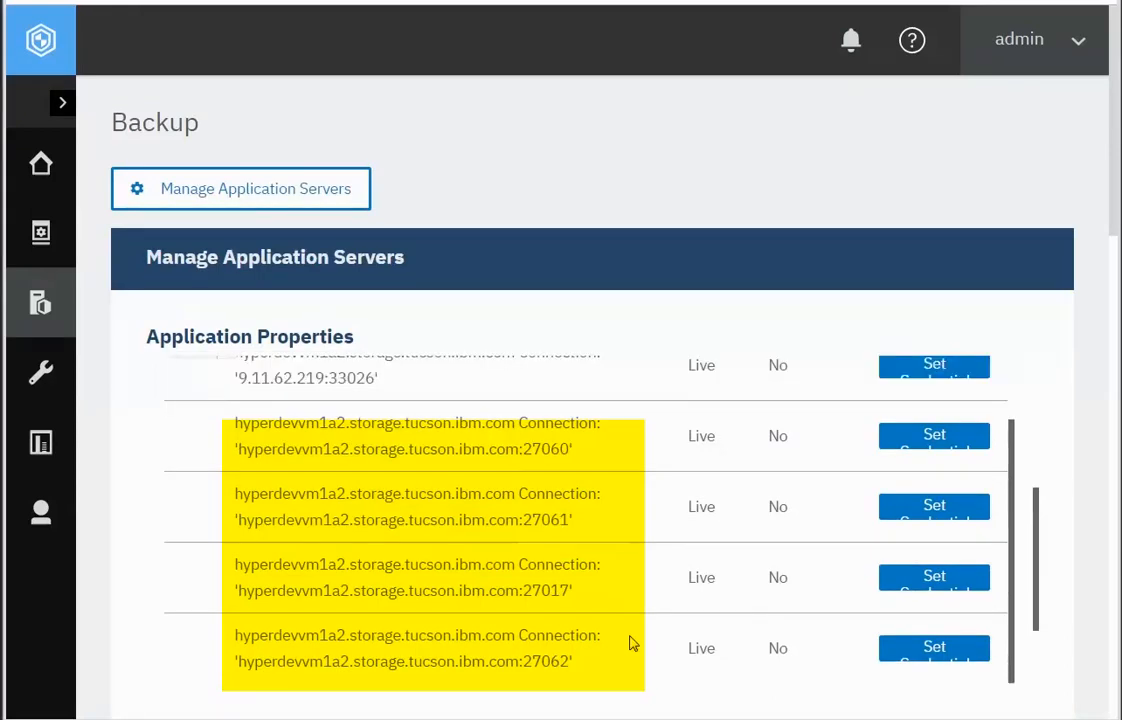
- Set the credential of the instance on port 27060 to the existing MongoDB backup and restore user
double_click(543, 656)
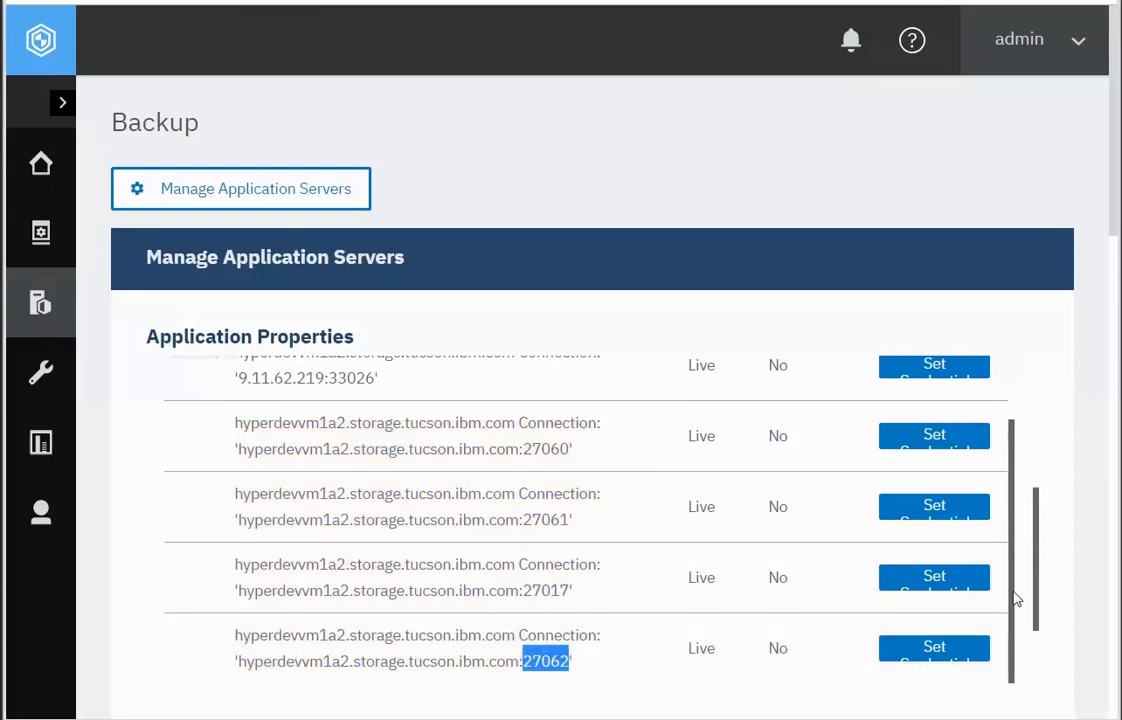
drag(1015, 598, 1022, 533)
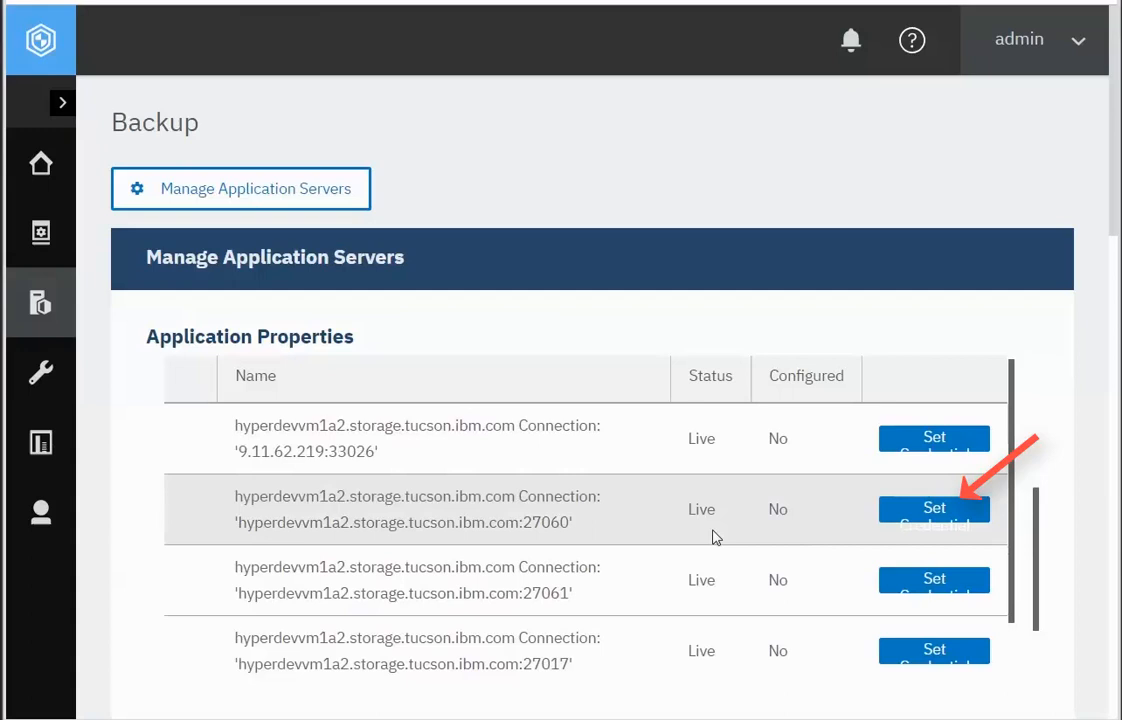
click(937, 510)
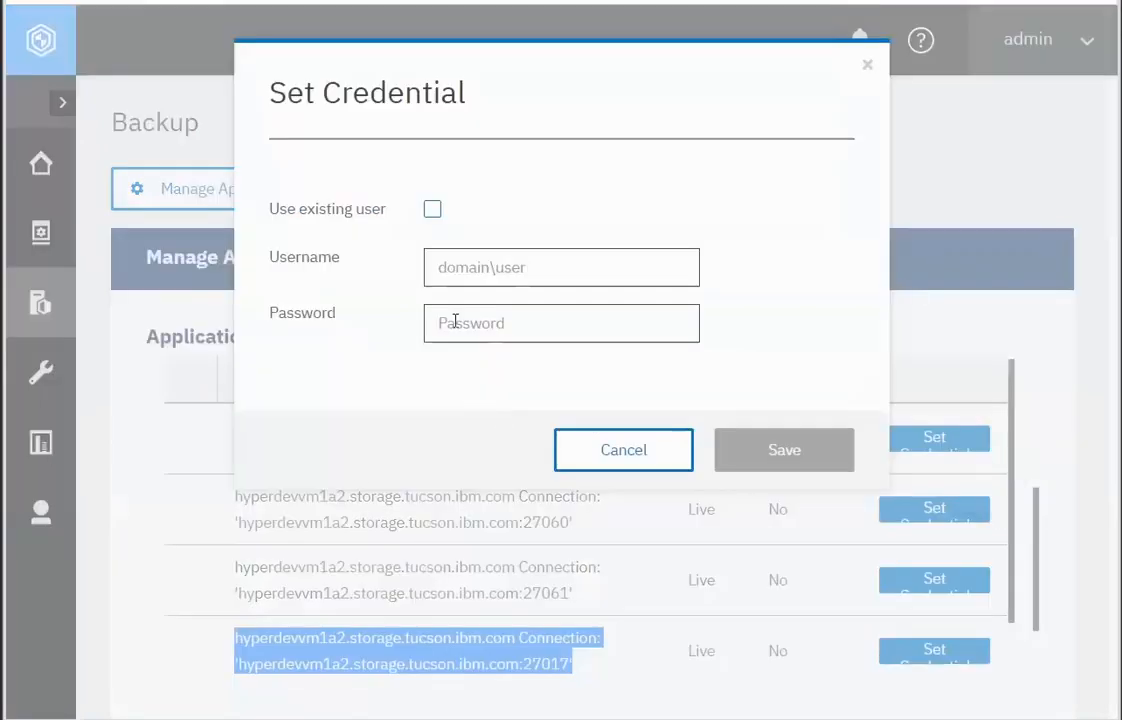
click(432, 210)
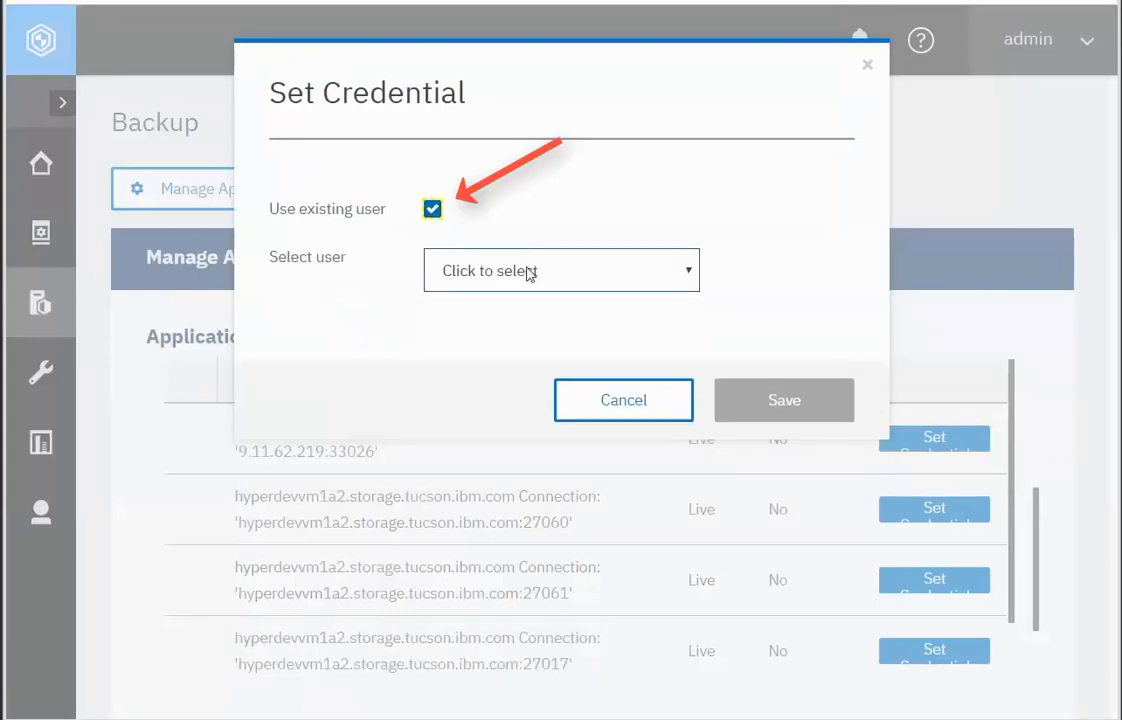
click(626, 261)
drag(958, 338, 954, 380)
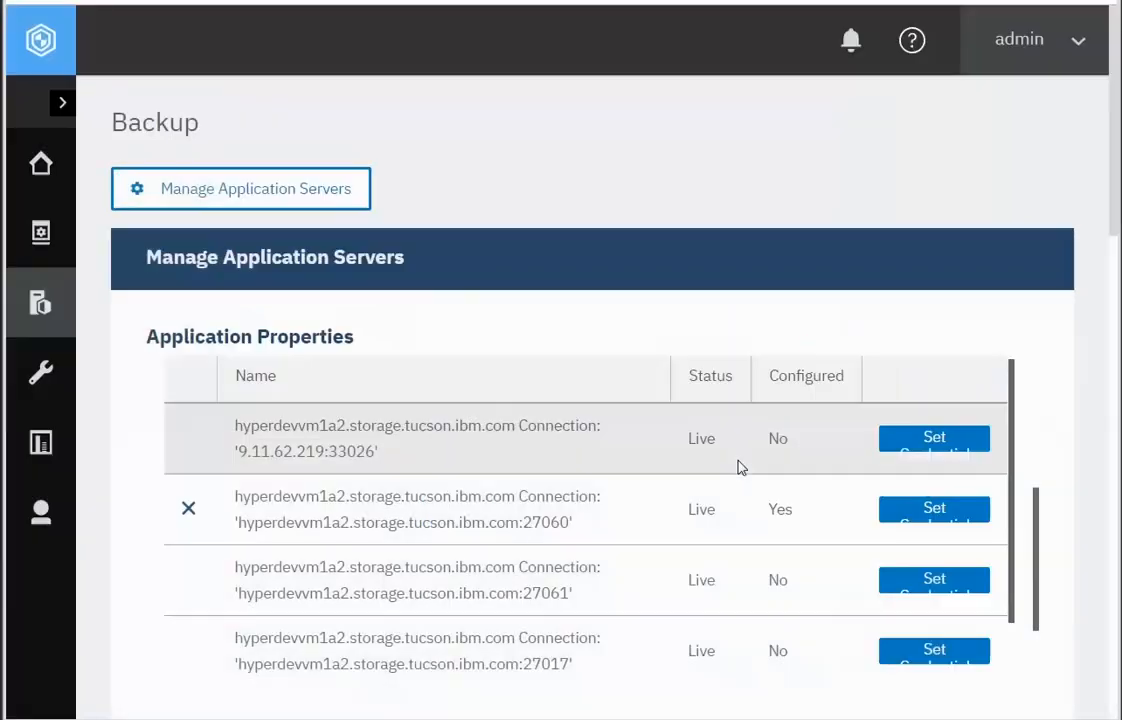
- Assign the existing MongoDB Backup and Restore User as the credential of the instance on port 27061
click(928, 582)
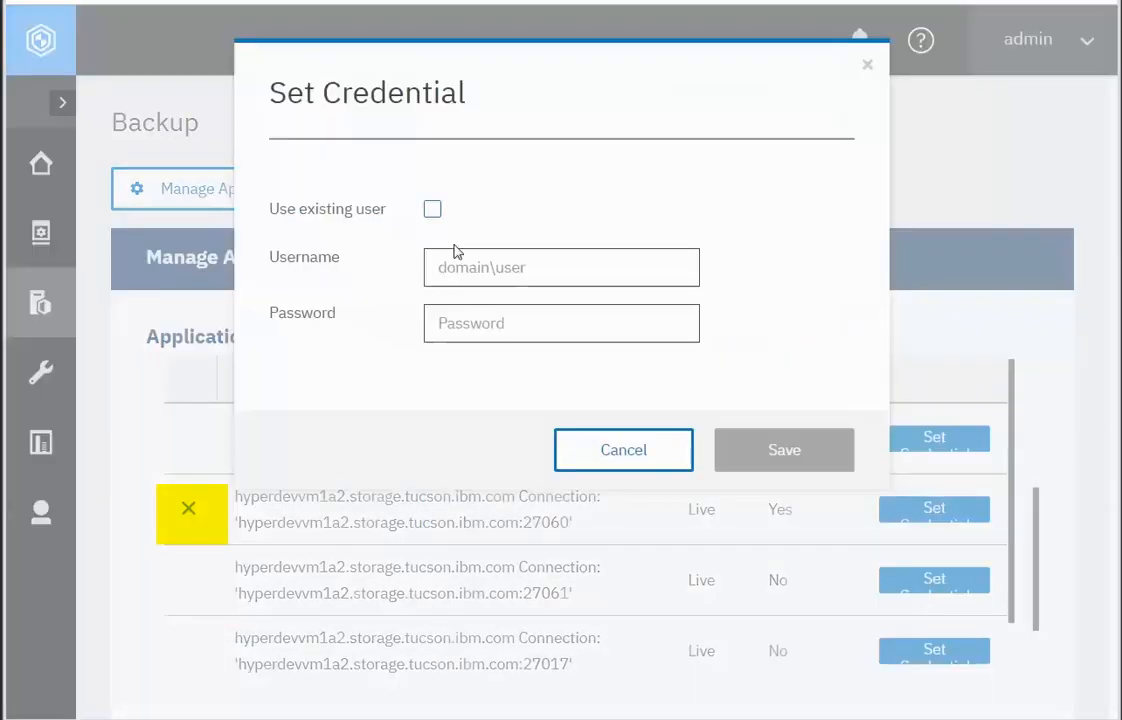
click(433, 210)
click(560, 270)
scroll(690, 690, down, 1)
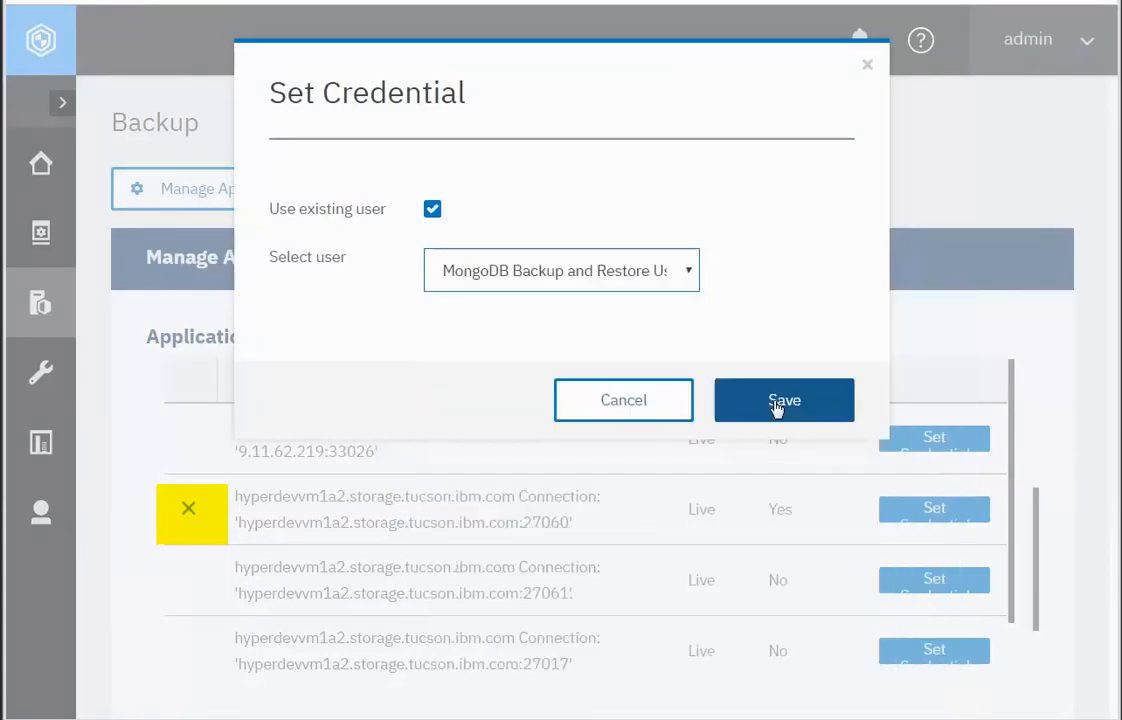
click(777, 402)
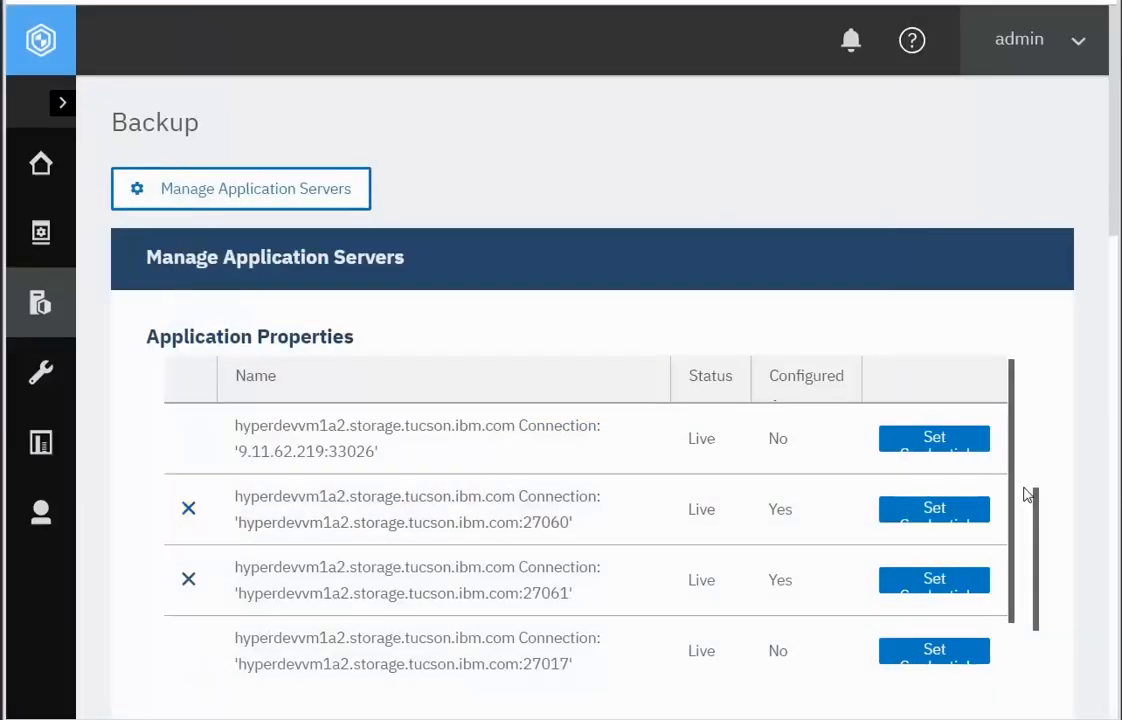
- Assign the existing MongoDB Backup and Restore User as the credential of the instance on port 27062
drag(1016, 452, 1019, 523)
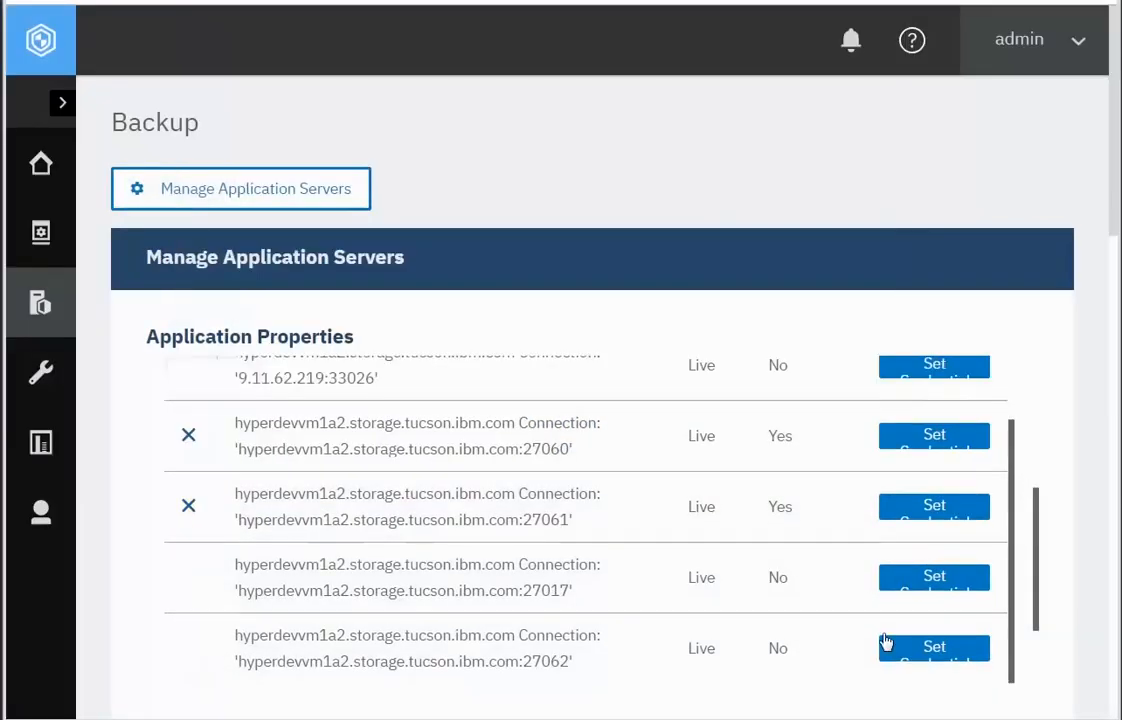
click(928, 645)
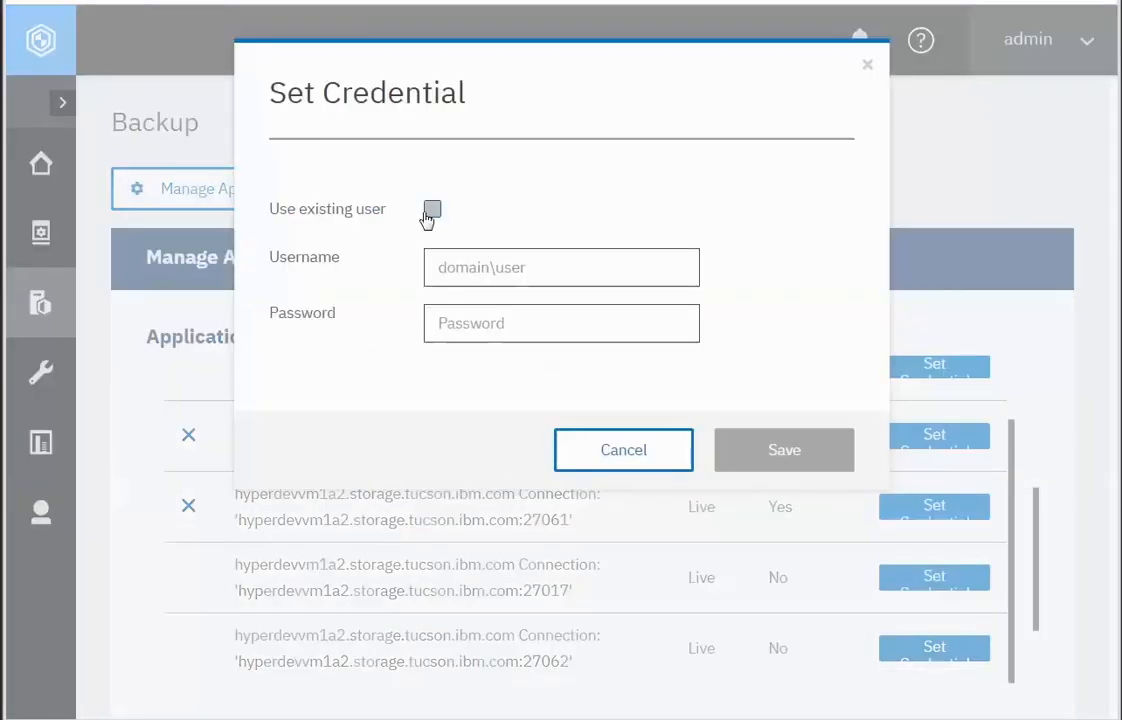
click(432, 208)
click(510, 271)
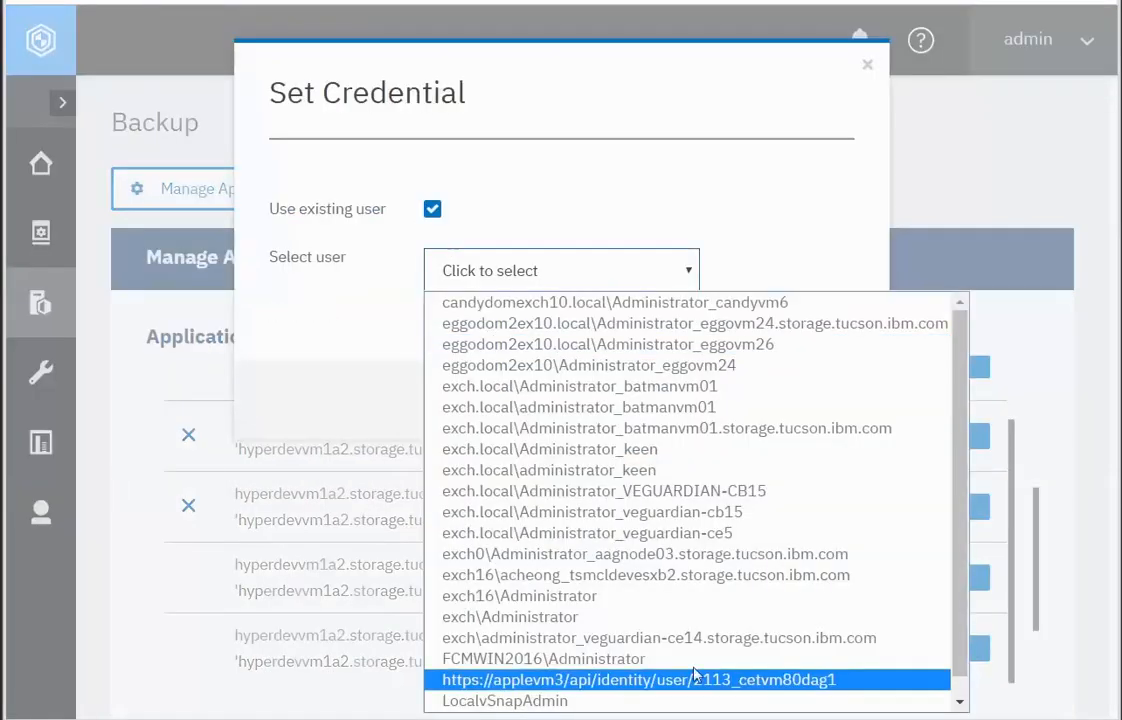
scroll(958, 640, down, 2)
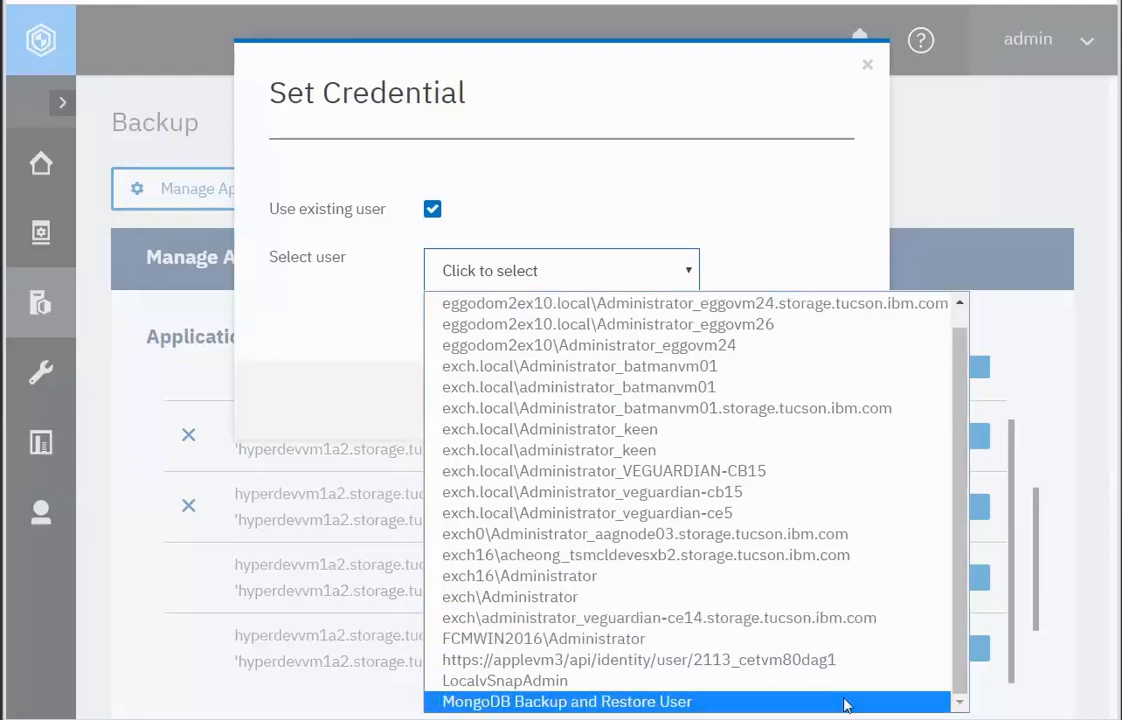
click(845, 700)
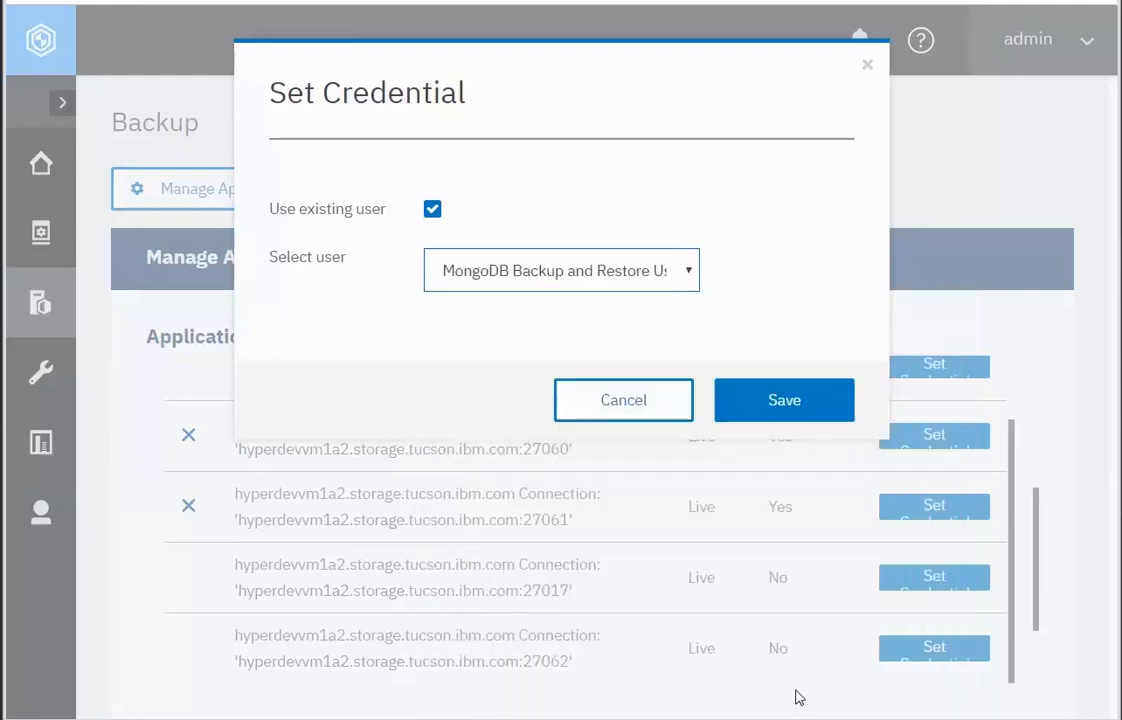
click(757, 419)
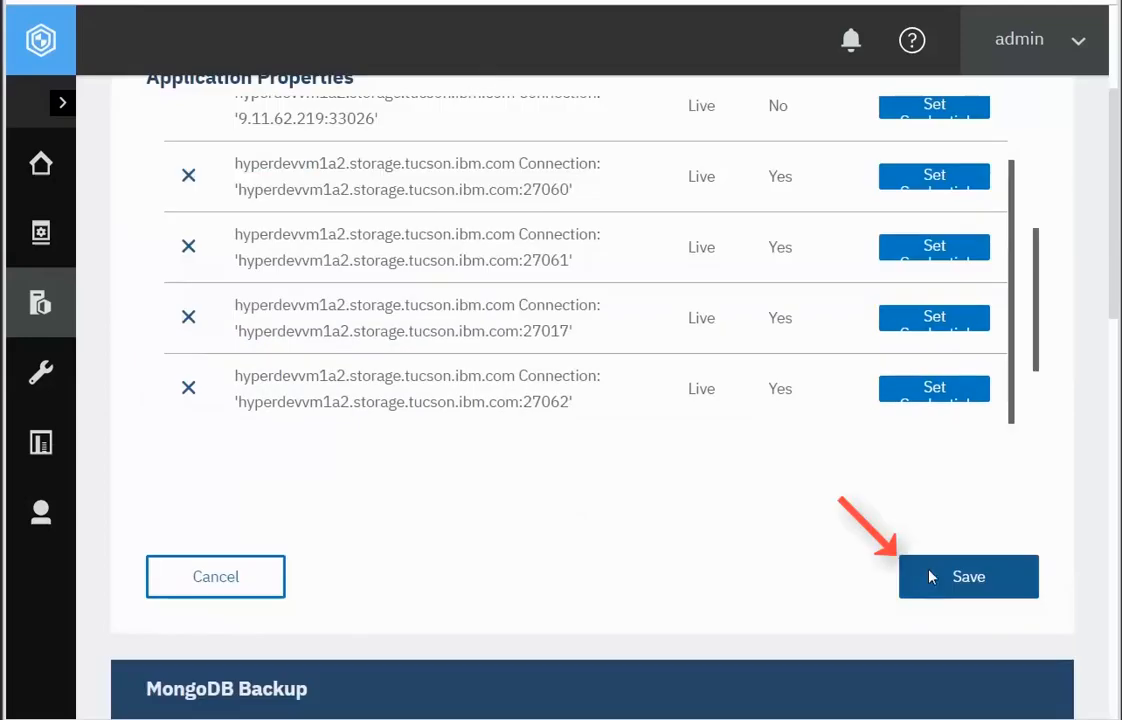
- Save the application server registration and dismiss the registration notice
click(929, 577)
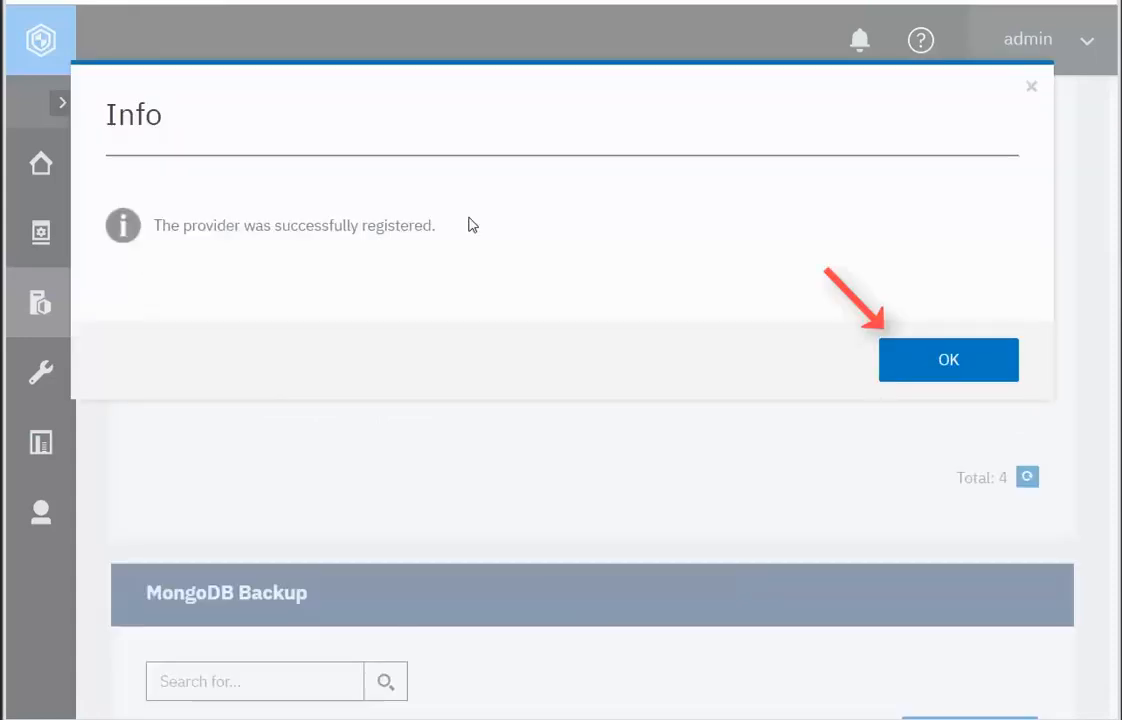
triple_click(471, 224)
click(975, 358)
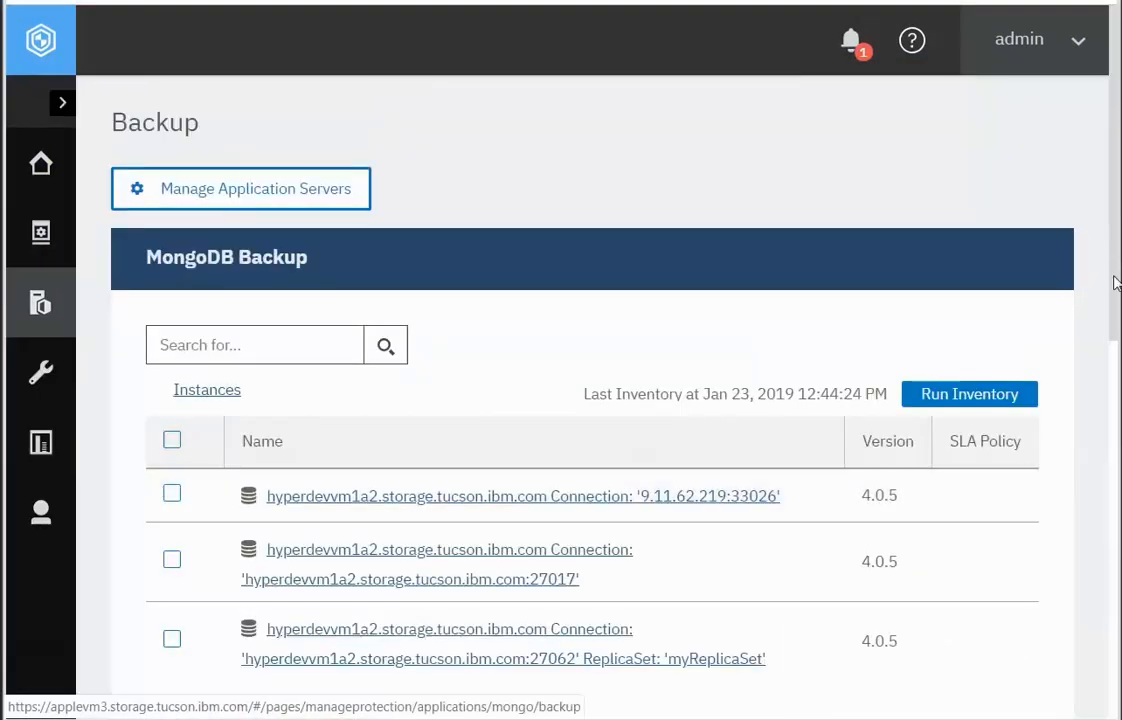
- Review the instances listed for MongoDB backup, examining the name of the replica set entry on port 27062
scroll(1112, 350, down, 2)
scroll(1110, 310, down, 1)
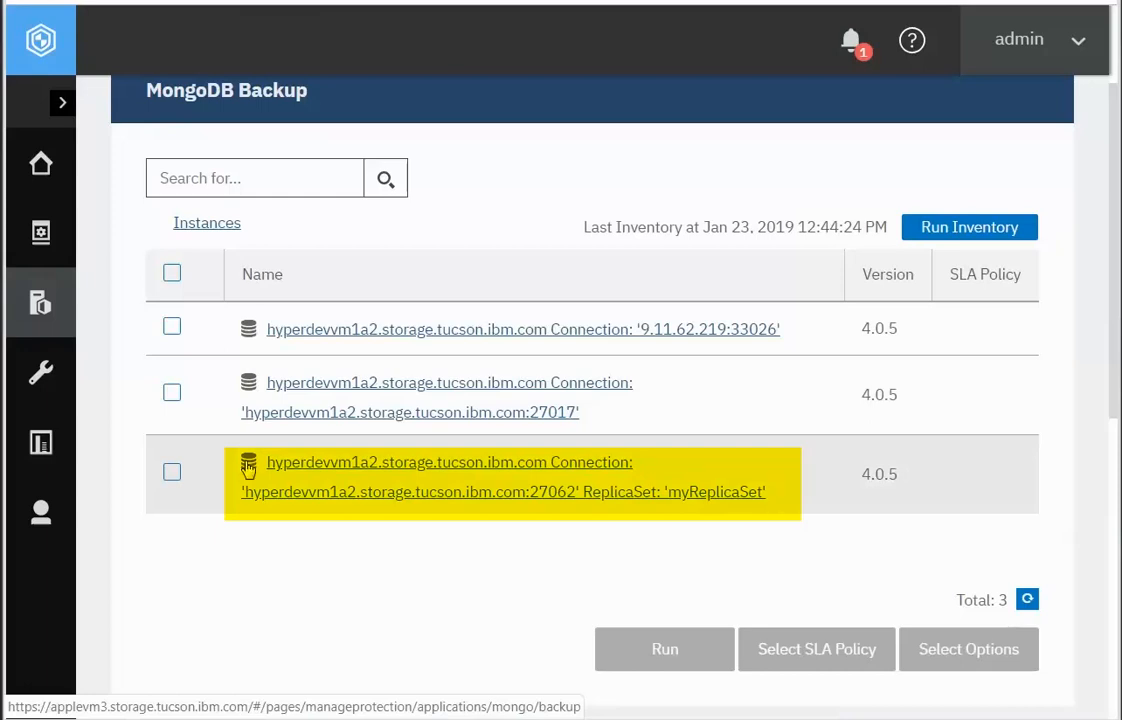
drag(208, 462, 329, 615)
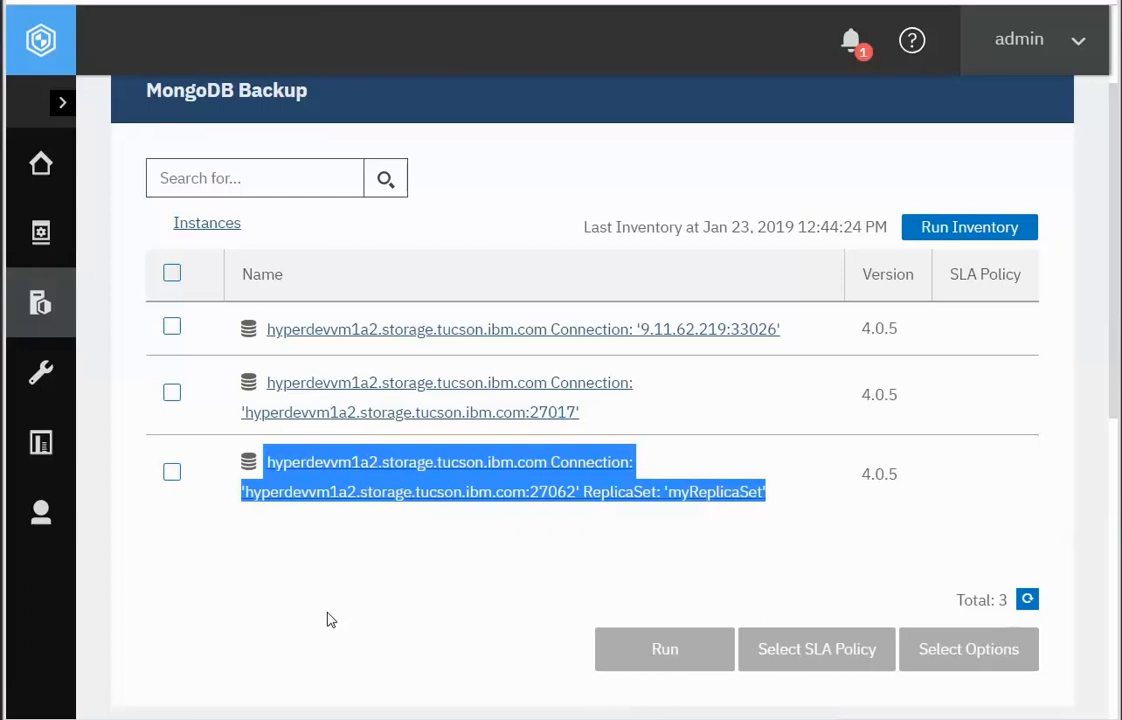
click(785, 493)
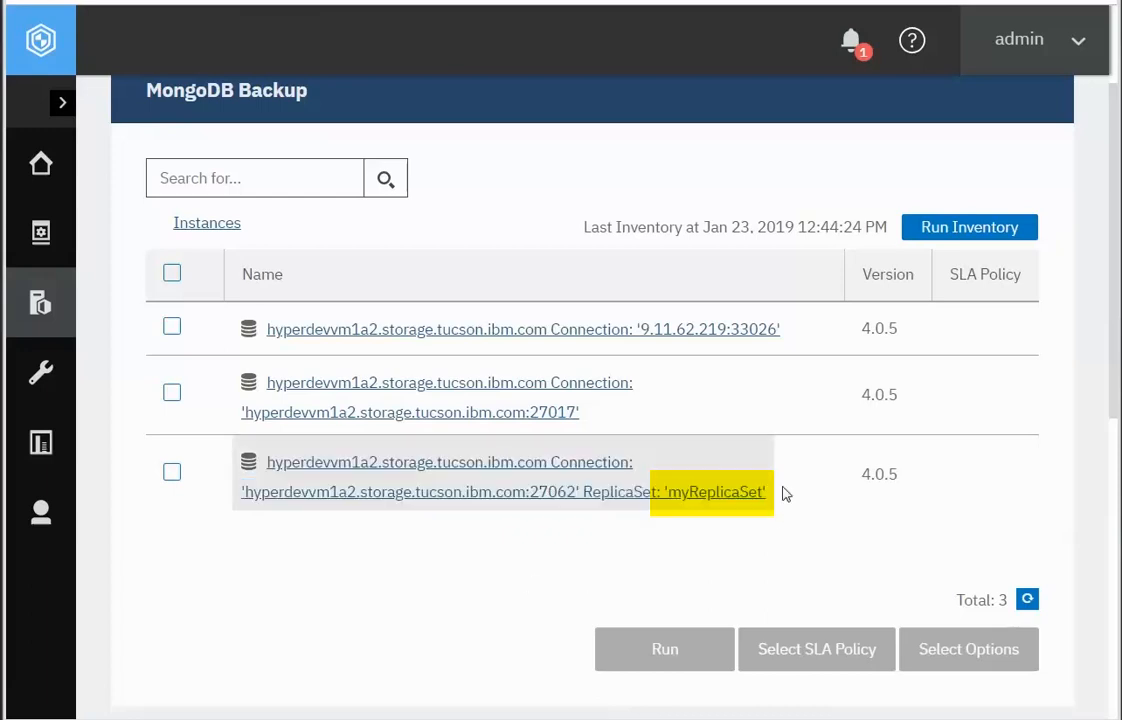
drag(785, 493, 583, 500)
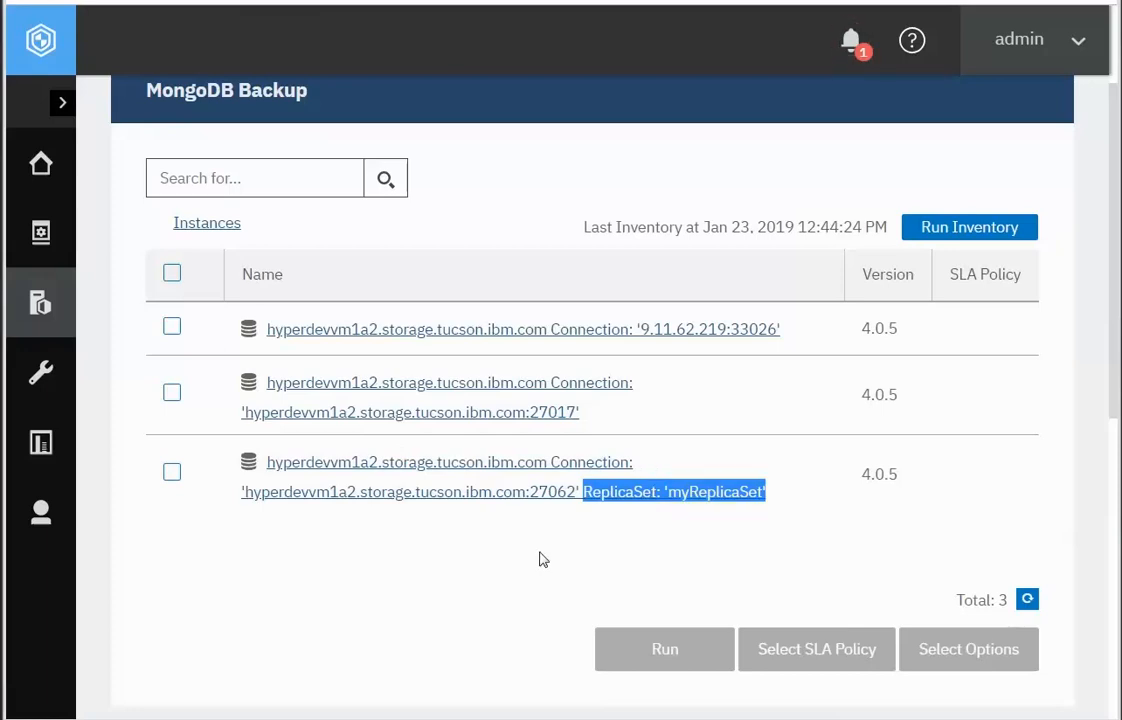
click(545, 525)
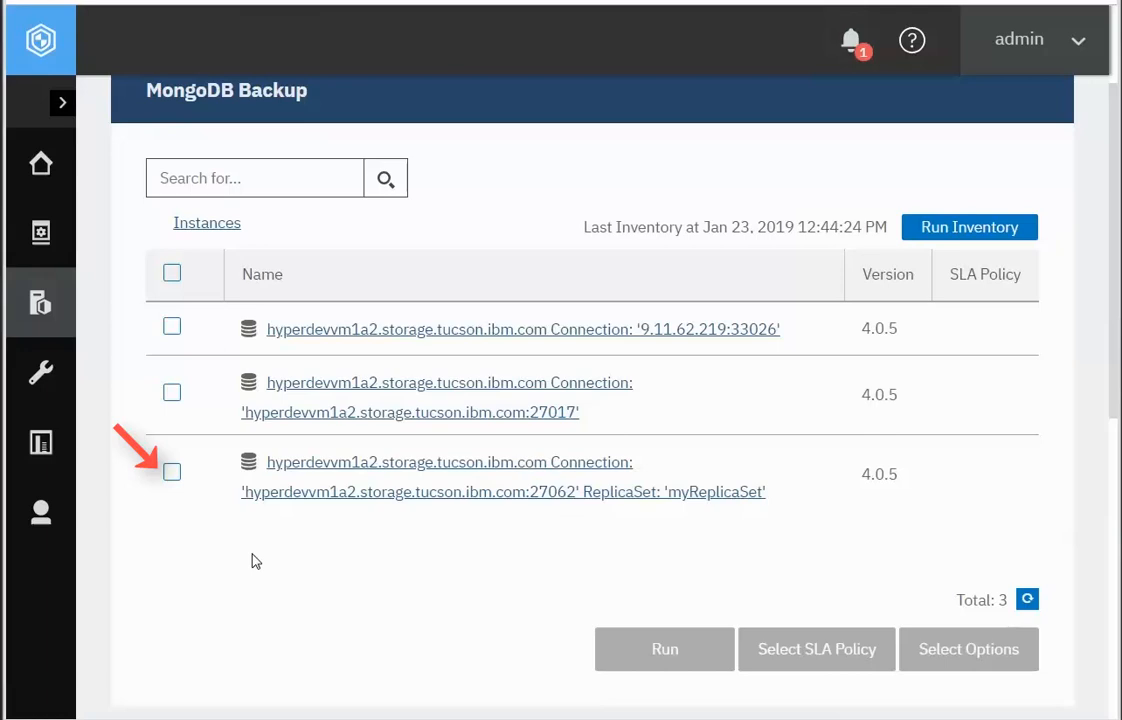
- Select the myReplicaSet instance for backup and open its Maximum Parallel Streams per Database option for editing
click(172, 472)
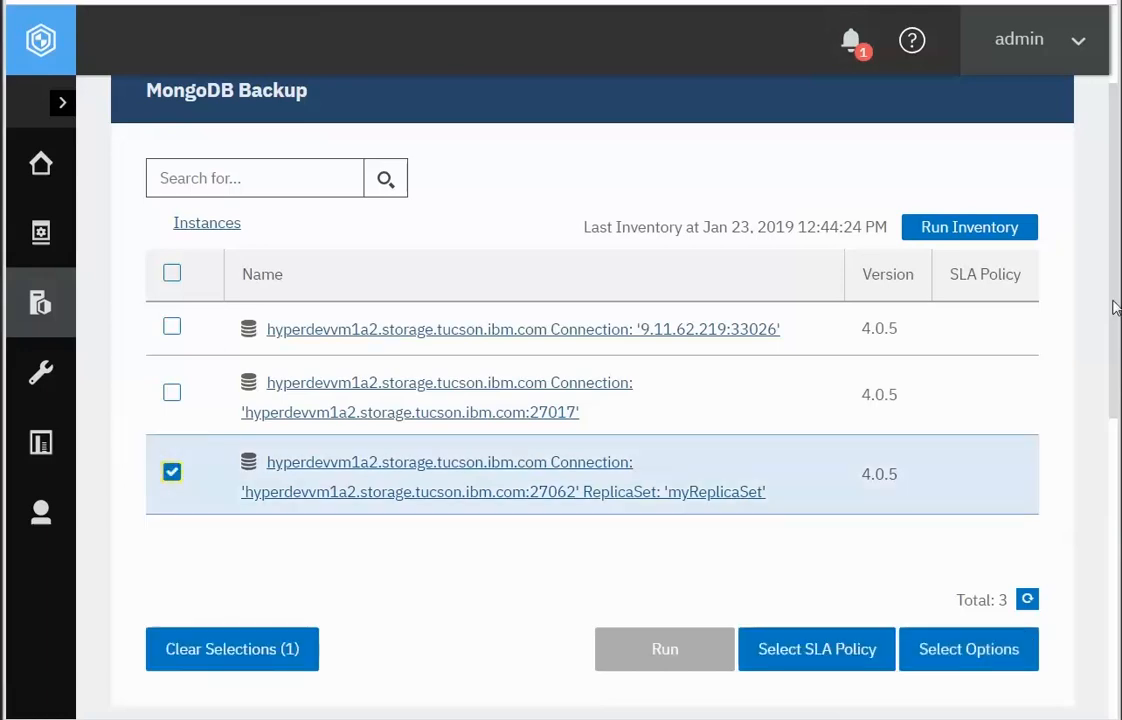
scroll(786, 344, down, 3)
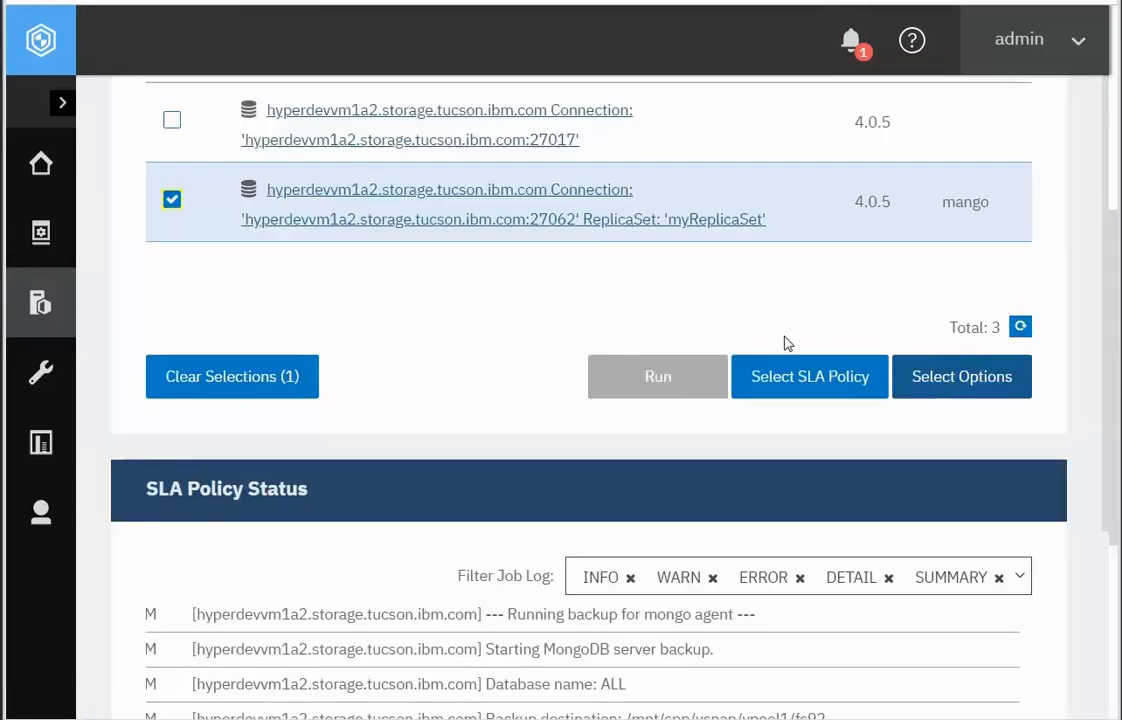
click(929, 376)
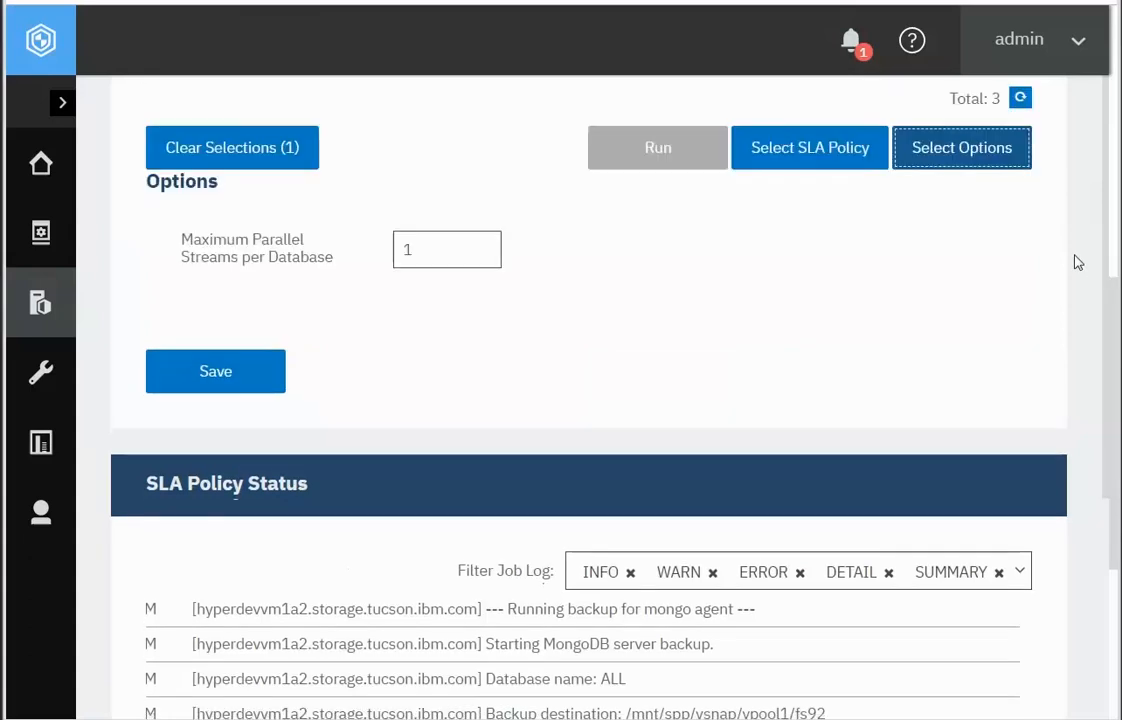
click(431, 246)
key(ctrl+a)
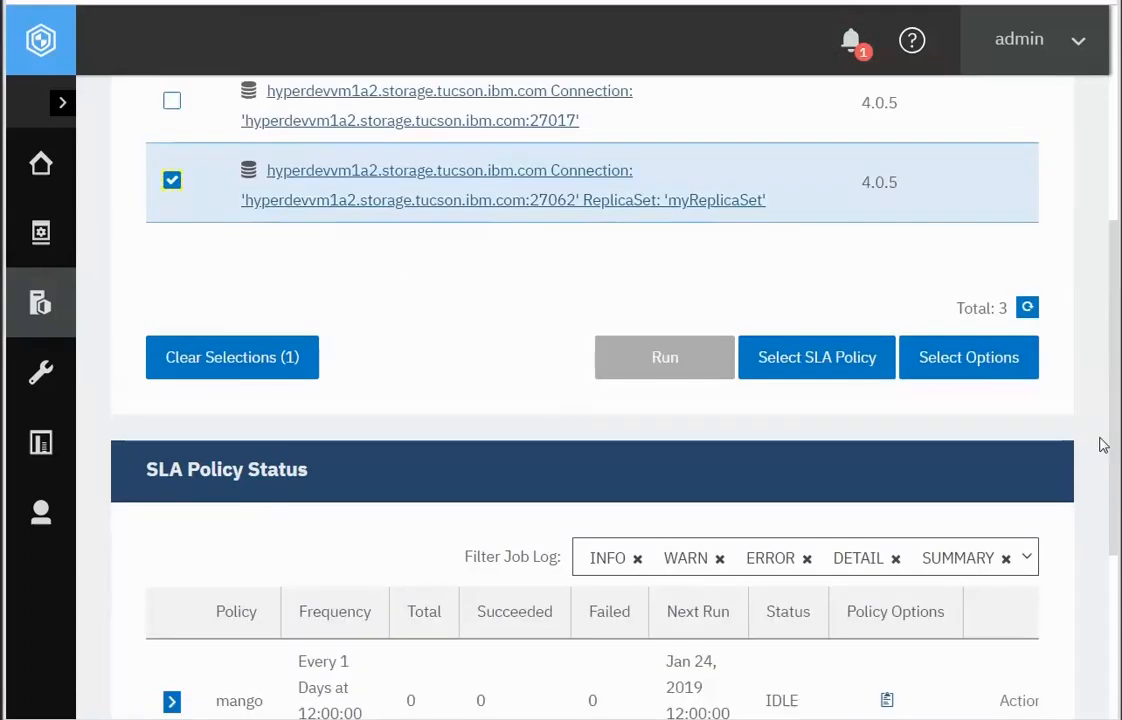
- Assign the mango SLA policy to the selected myReplicaSet instance and save the assignment
scroll(1095, 470, down, 3)
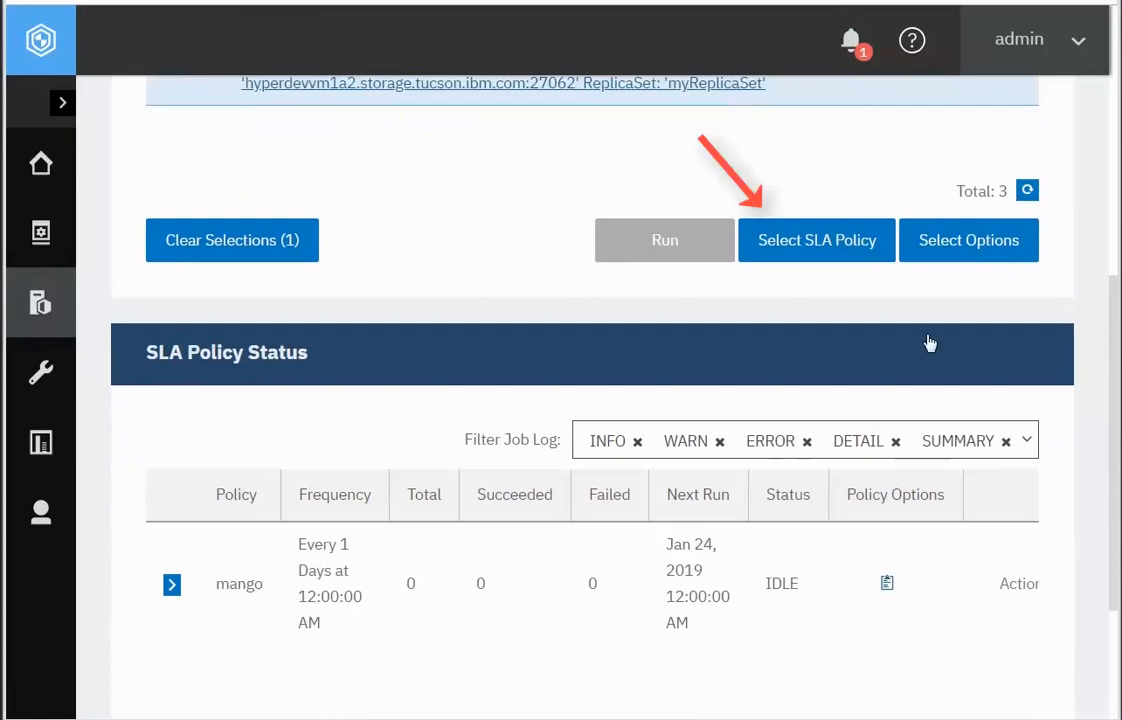
click(816, 261)
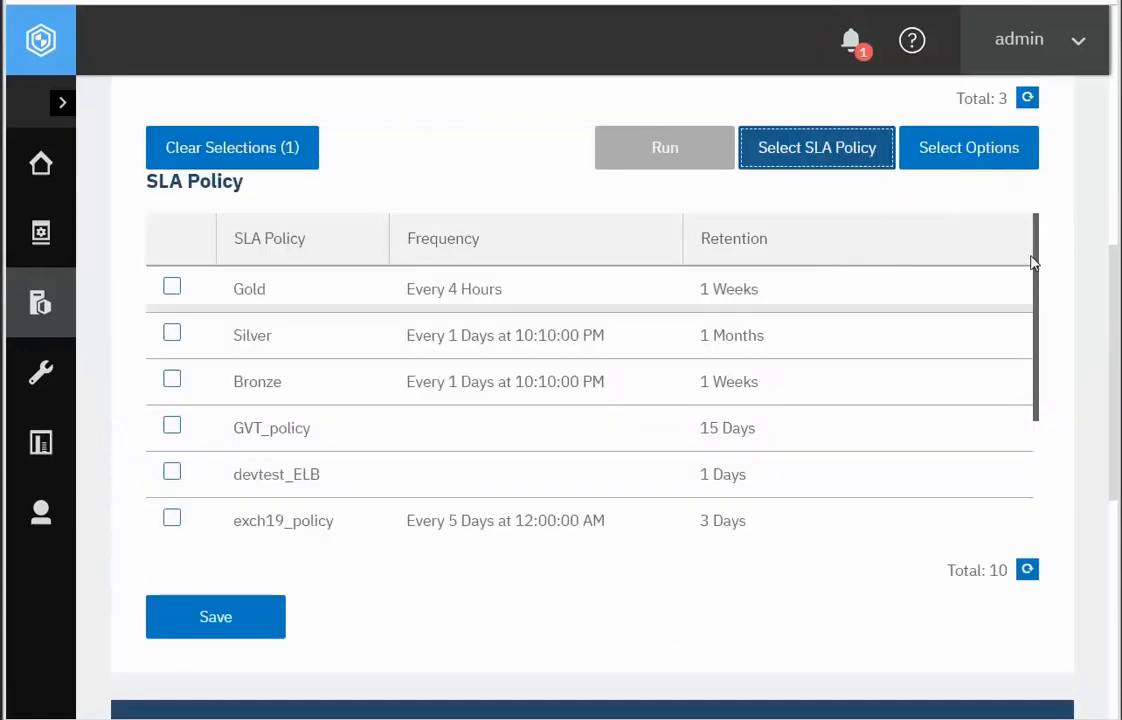
scroll(1035, 322, down, 3)
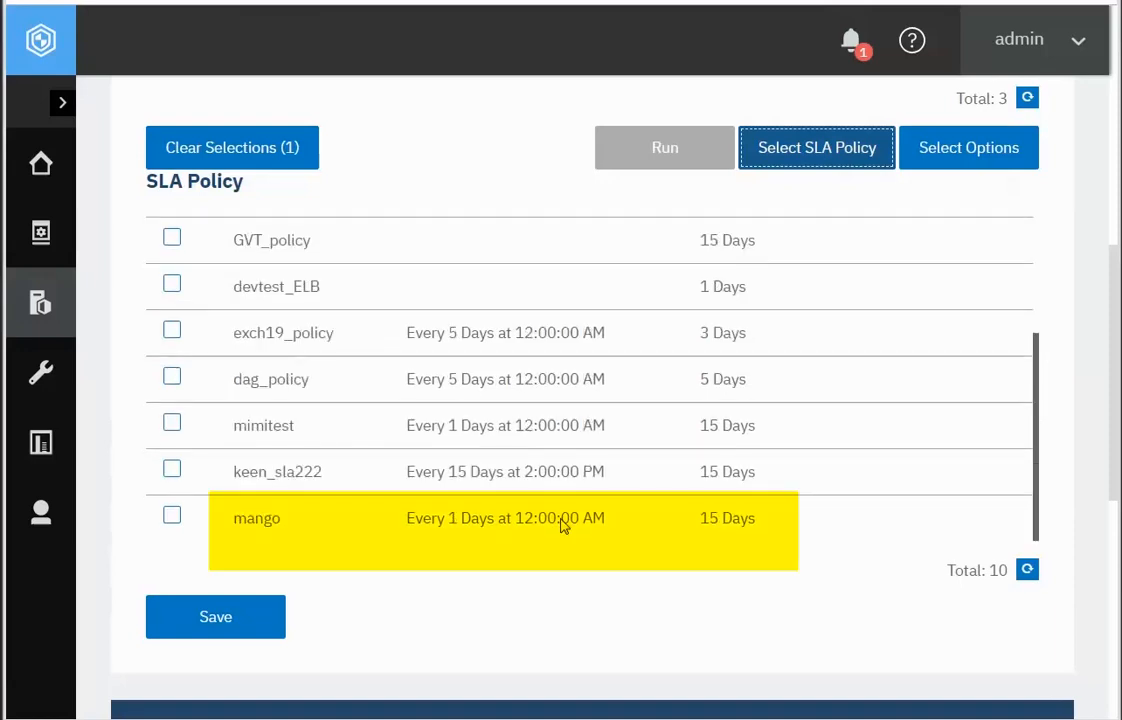
click(172, 516)
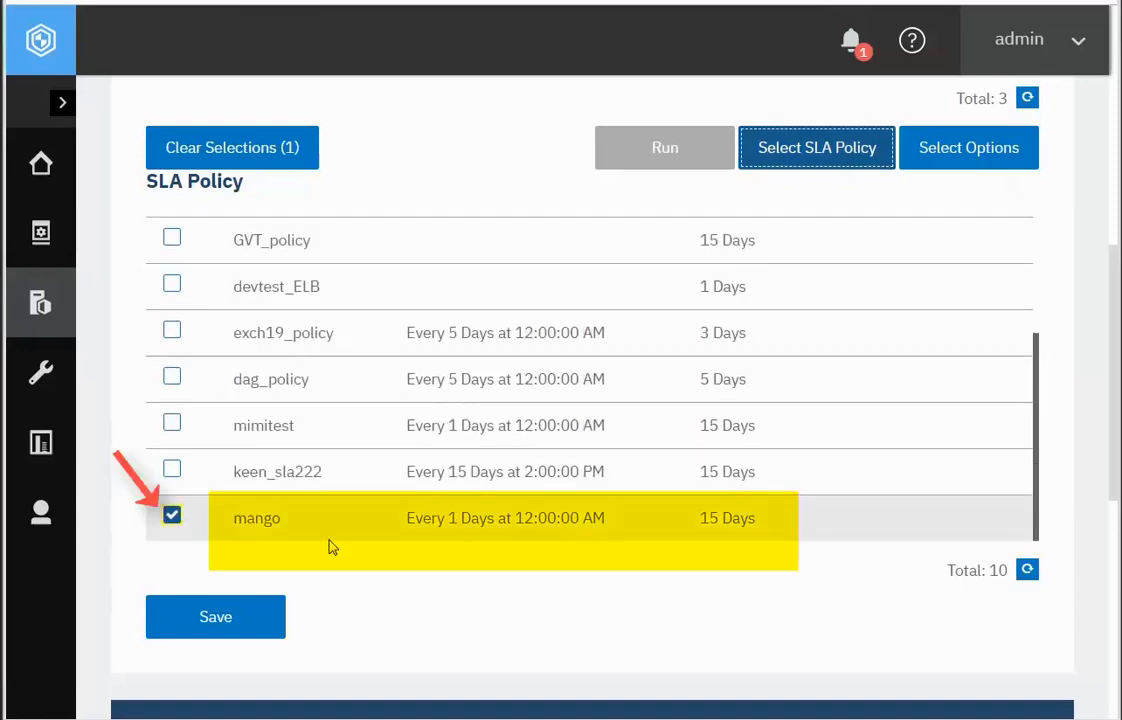
click(237, 617)
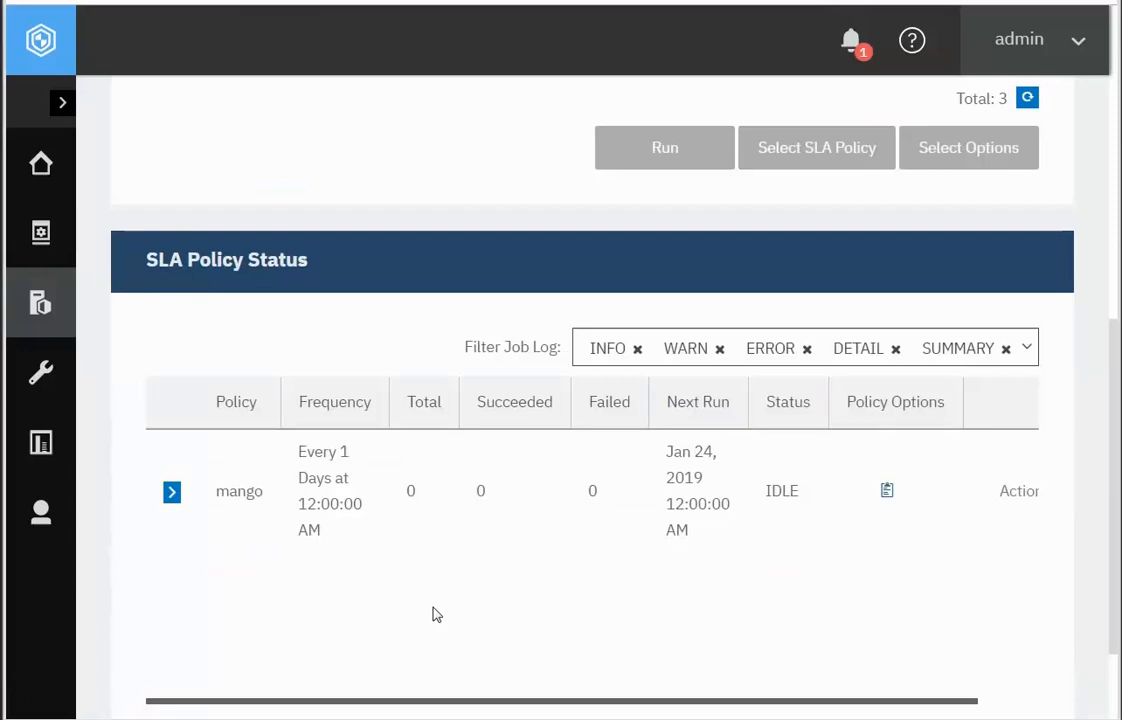
- Start the mango SLA policy's backup job and examine the entries in its job log
click(990, 492)
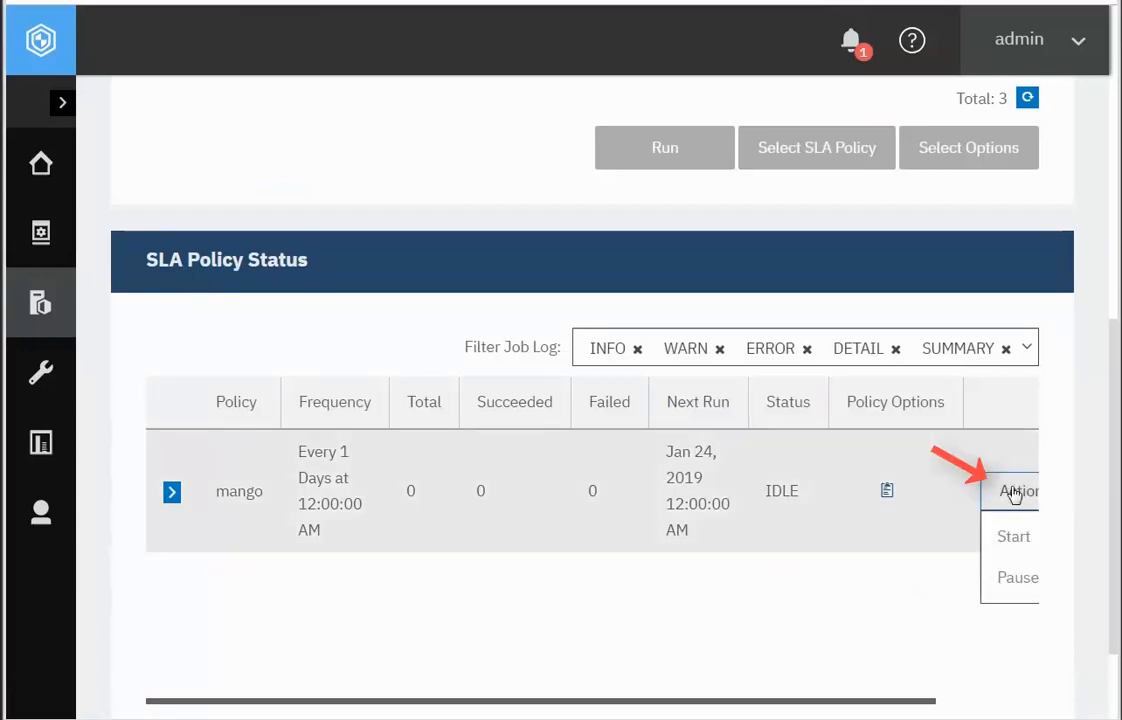
click(1015, 540)
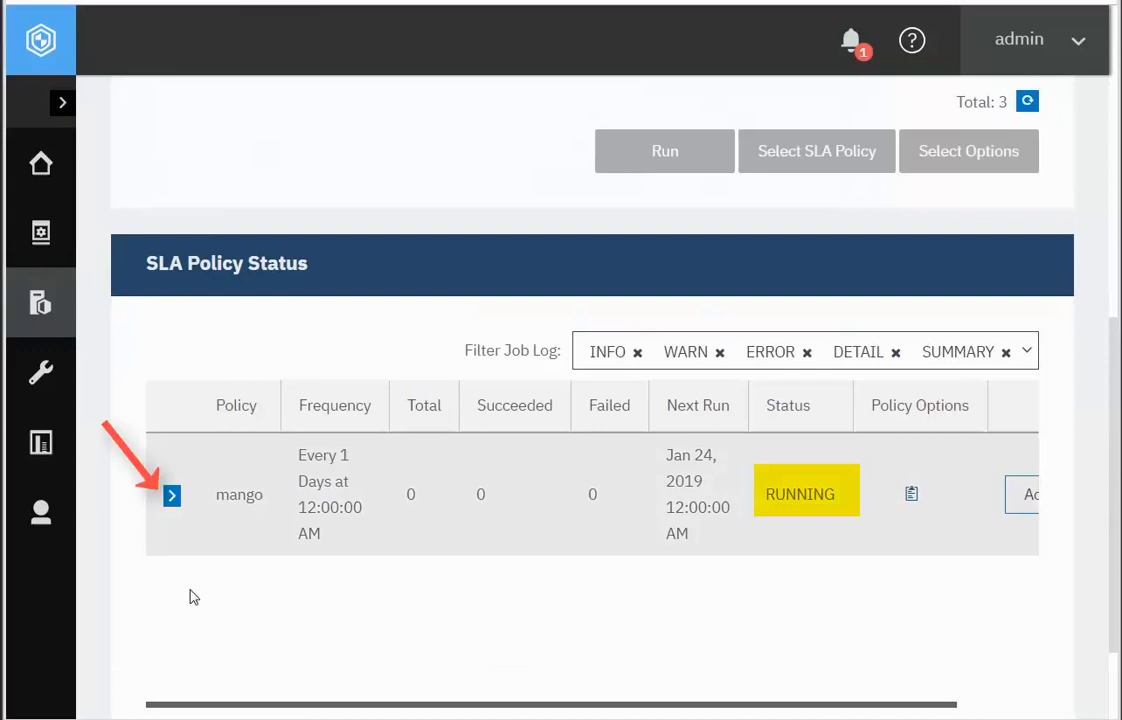
click(172, 495)
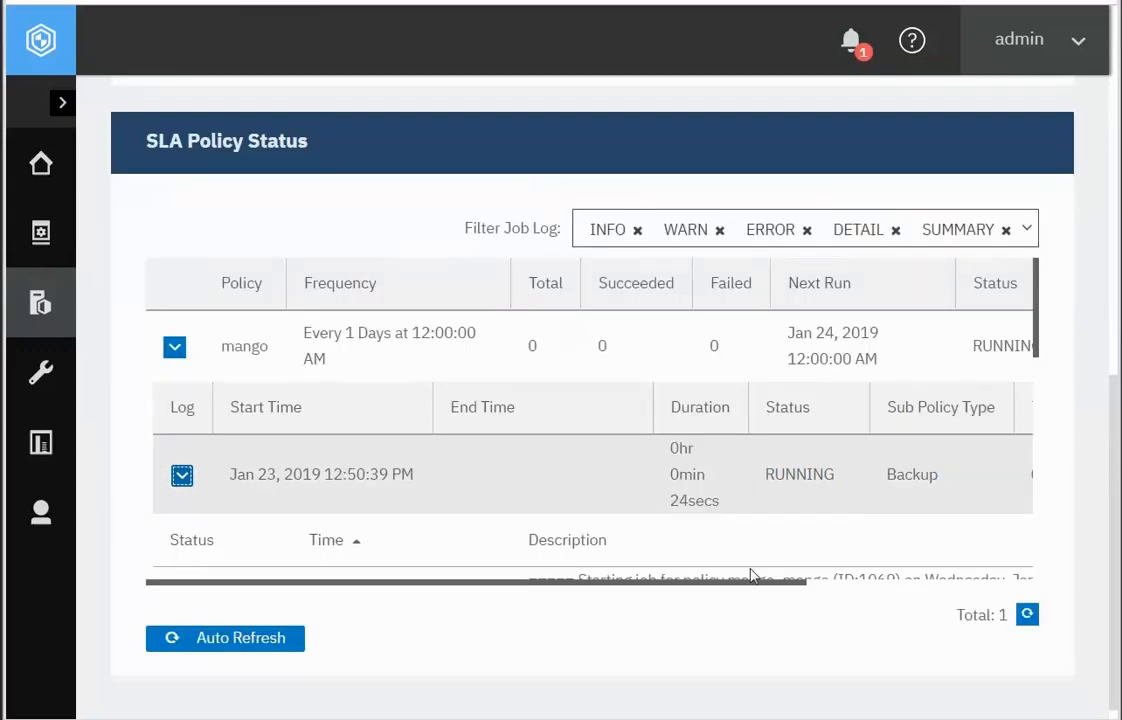
scroll(855, 545, right, 2)
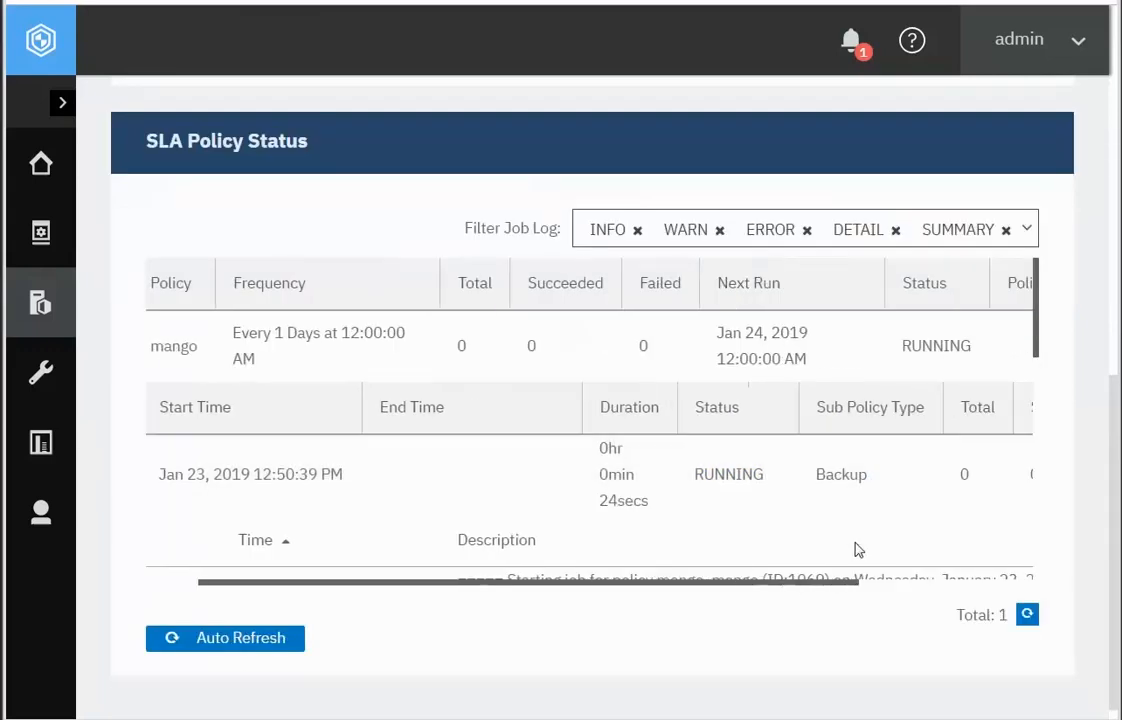
drag(1037, 337, 1040, 480)
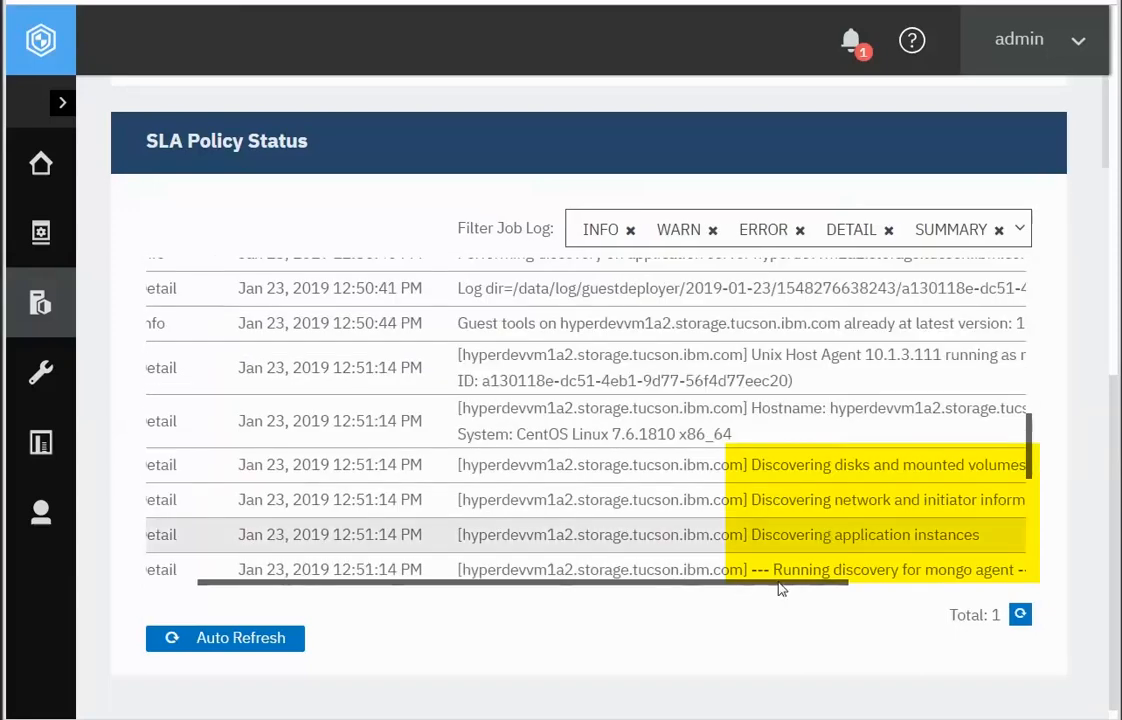
- Examine the job log's discovery entries, including the MongoDB instance on port 33026 and its authentication message
drag(779, 583, 909, 493)
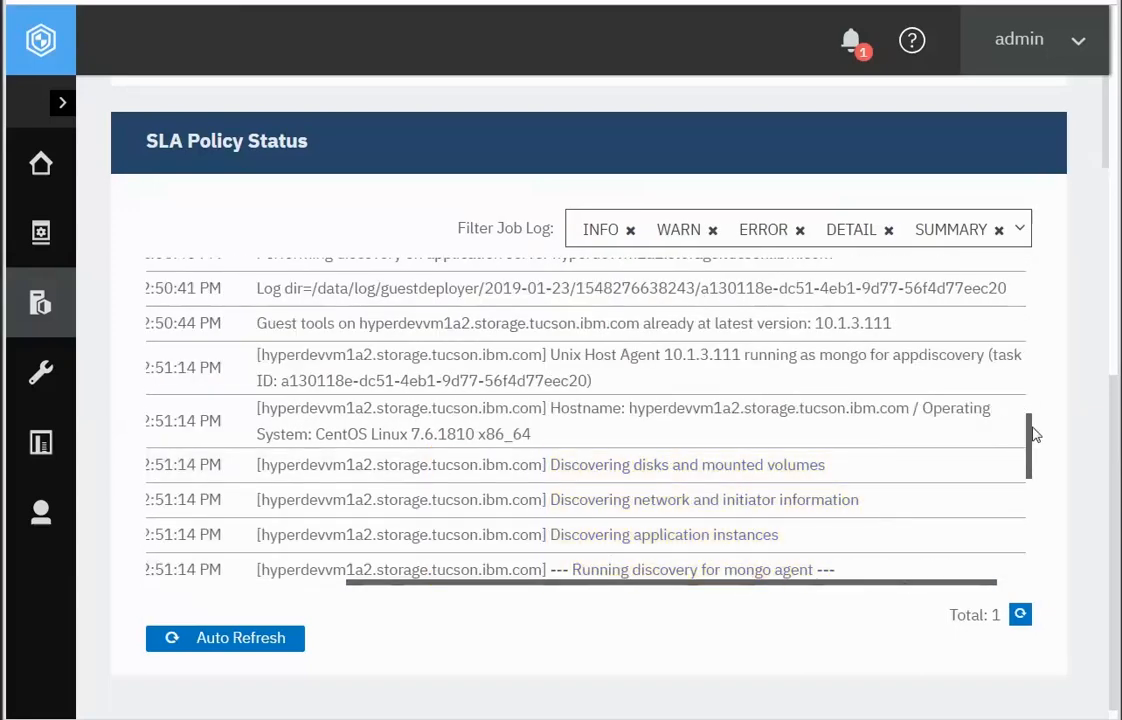
drag(1035, 434, 1030, 464)
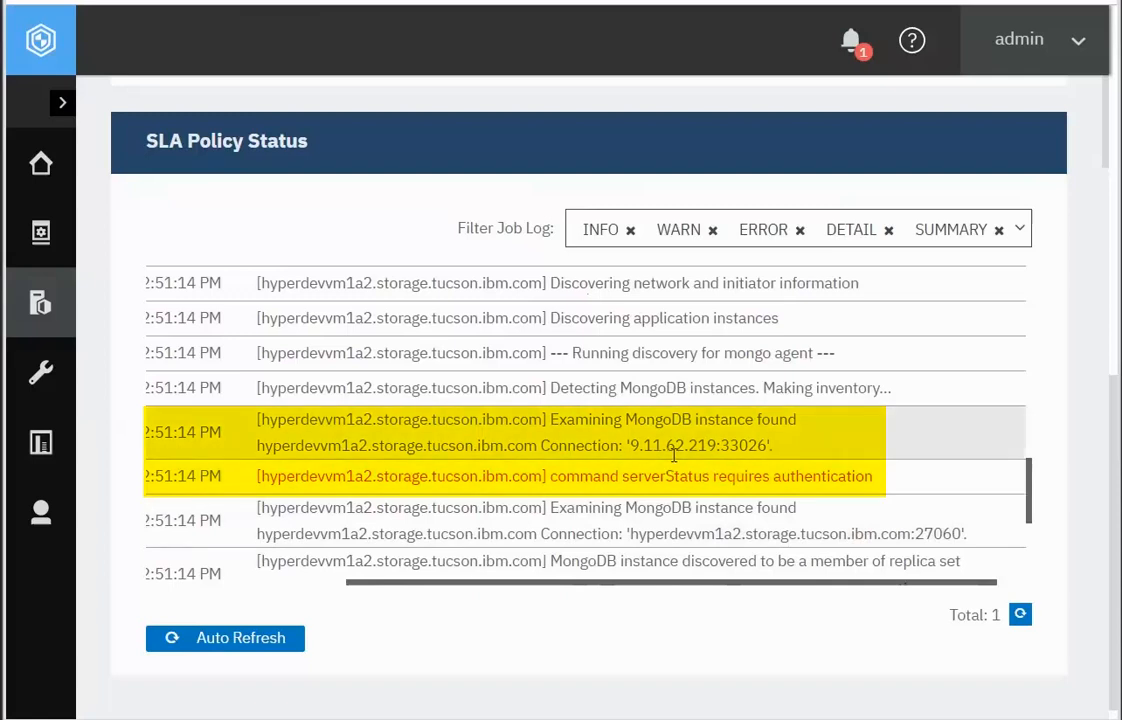
triple_click(855, 490)
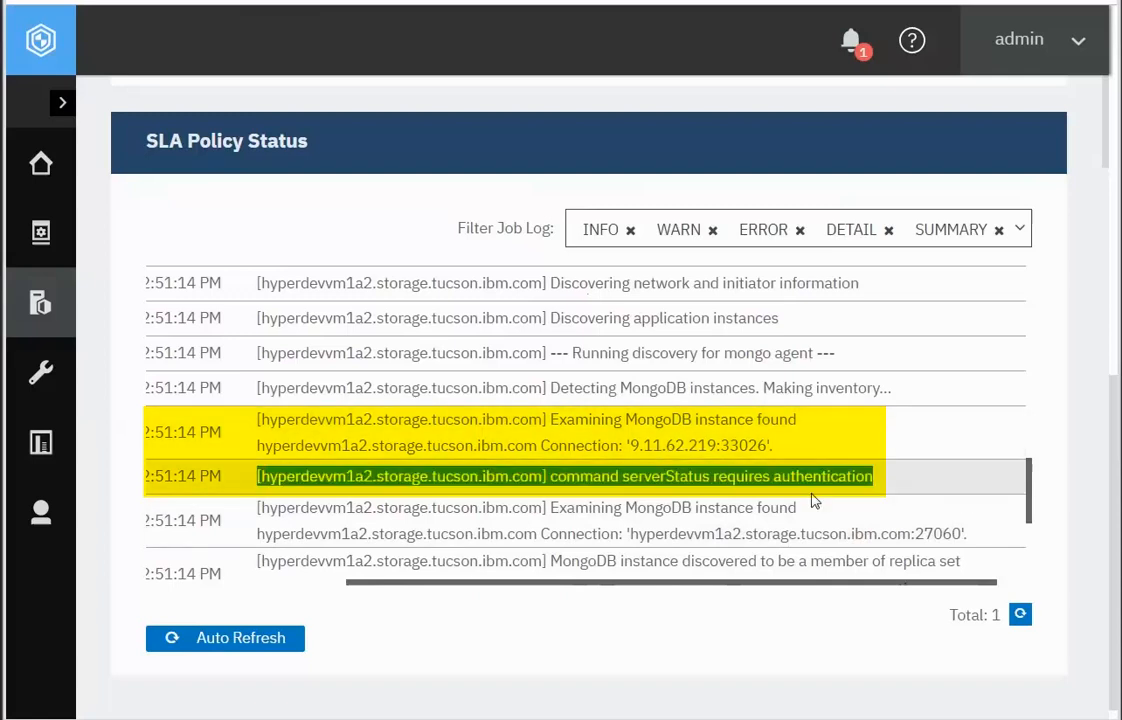
click(827, 505)
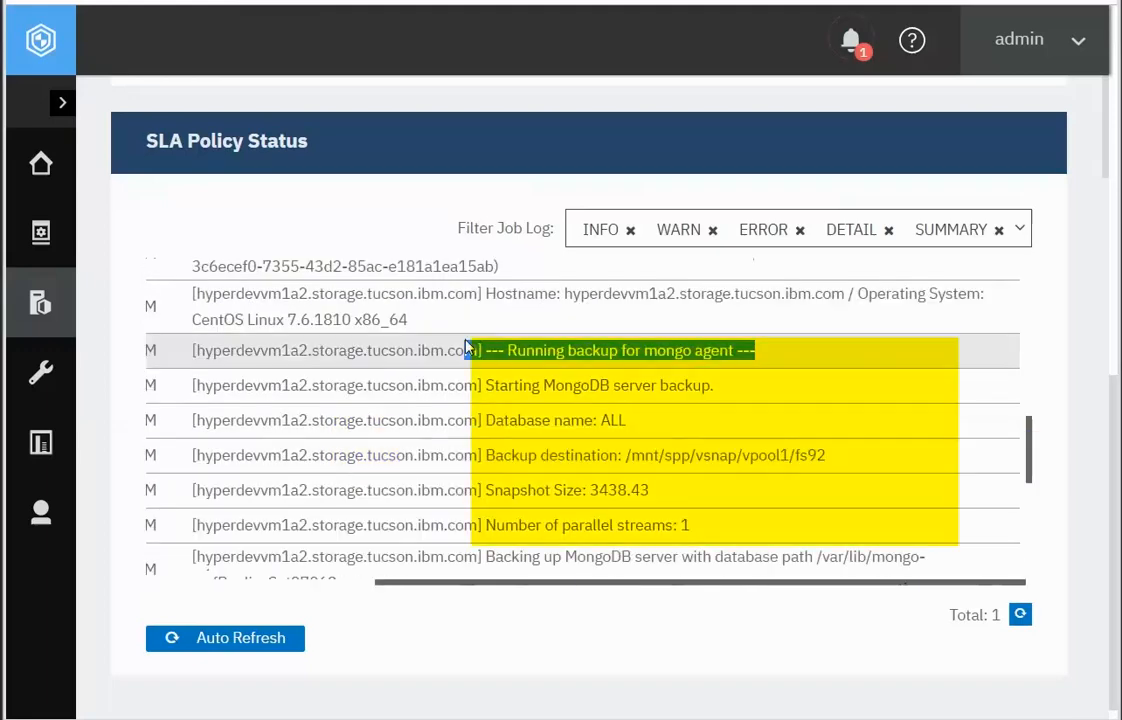
- Examine the job log's MongoDB backup entries, focusing on the database name and the number of parallel streams
click(644, 426)
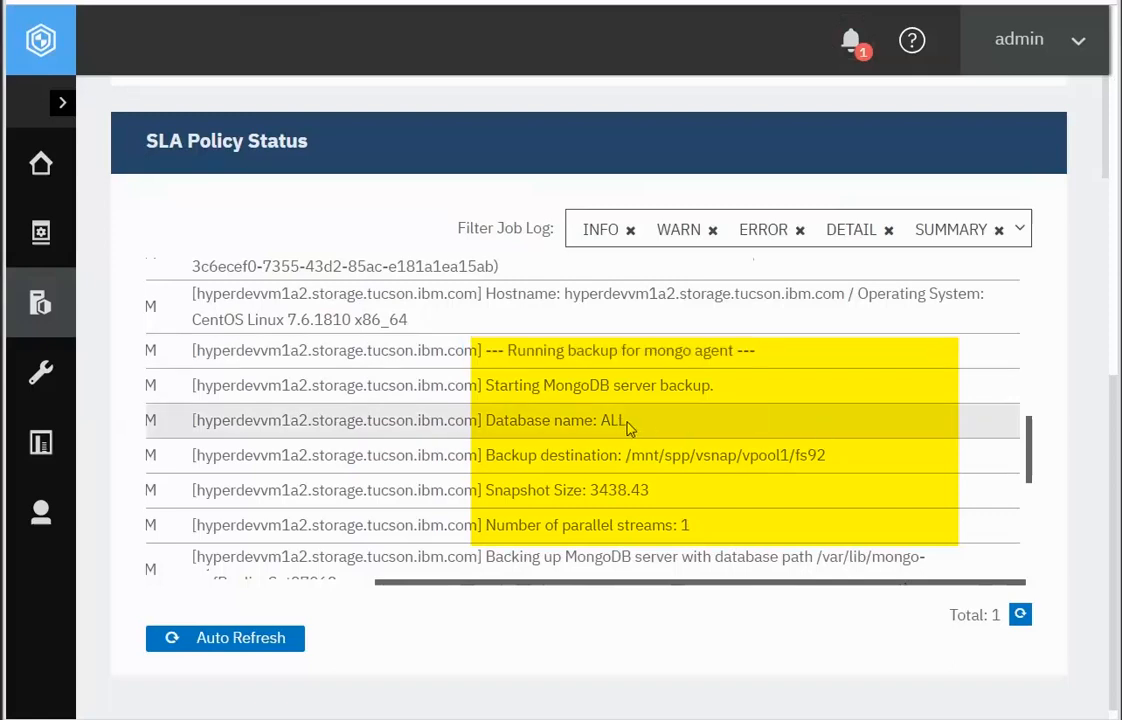
drag(627, 421, 485, 421)
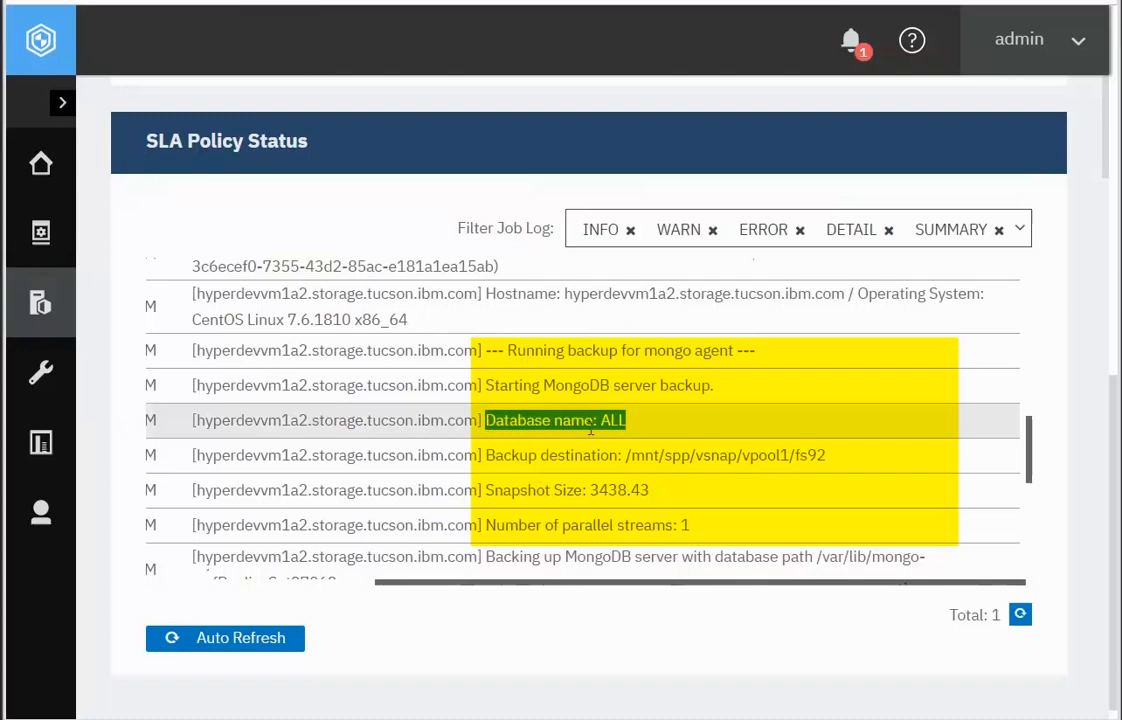
click(720, 427)
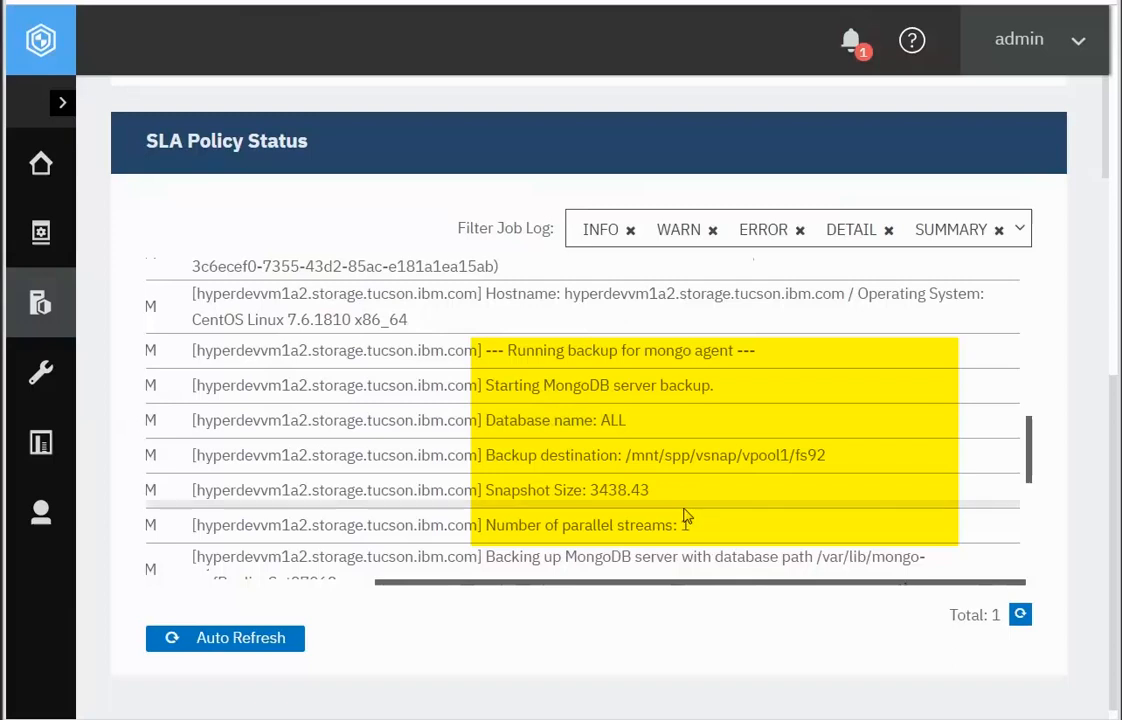
drag(1030, 458, 1033, 475)
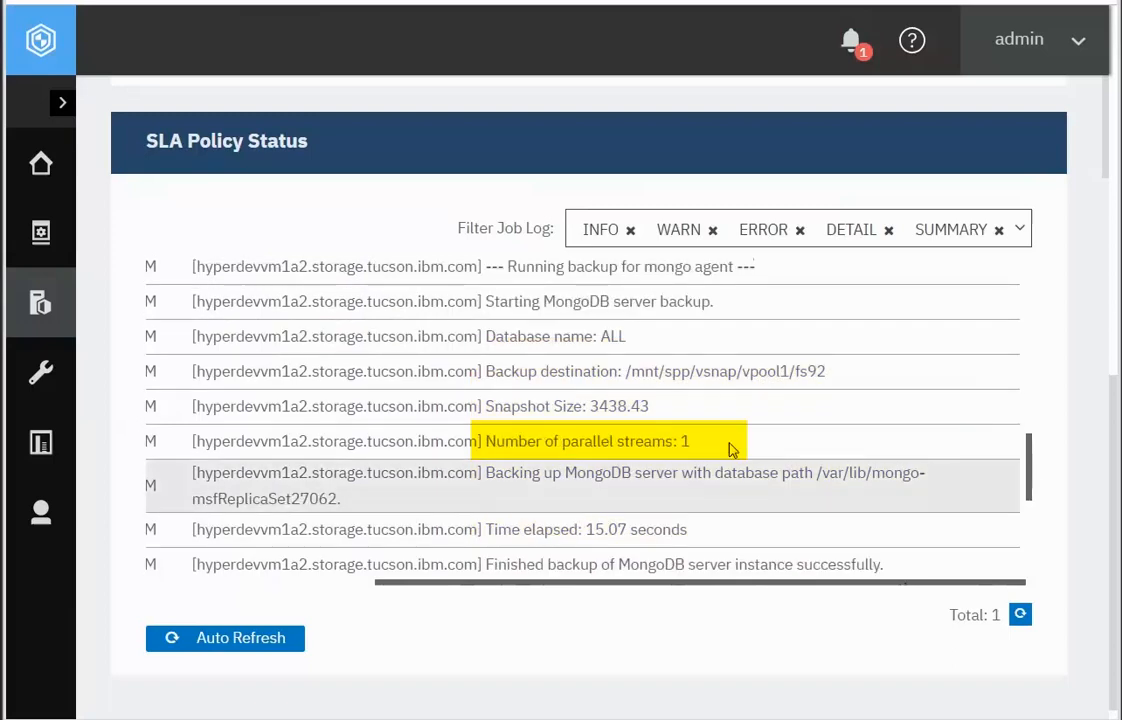
mouse_move(689, 441)
mouse_down()
mouse_move(458, 441)
mouse_move(485, 441)
mouse_up()
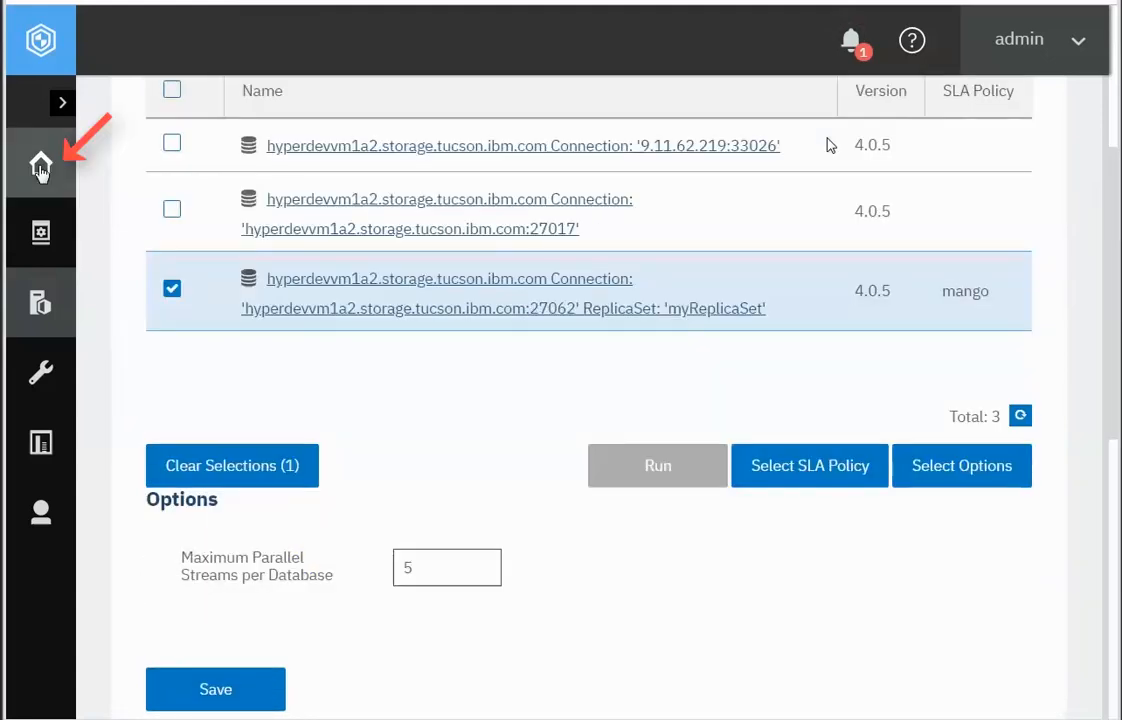
- Open the MongoDB Restore page and add the myReplicaSet instance's ALL database to the restore list
click(41, 173)
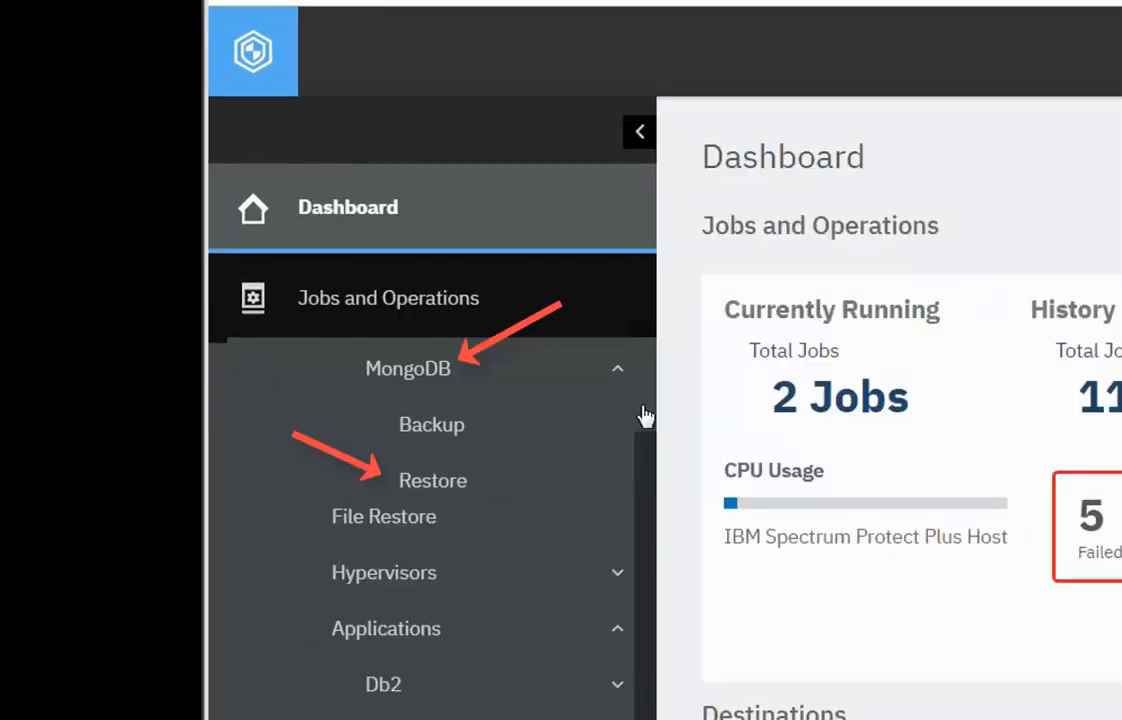
scroll(409, 541, down, 4)
click(432, 481)
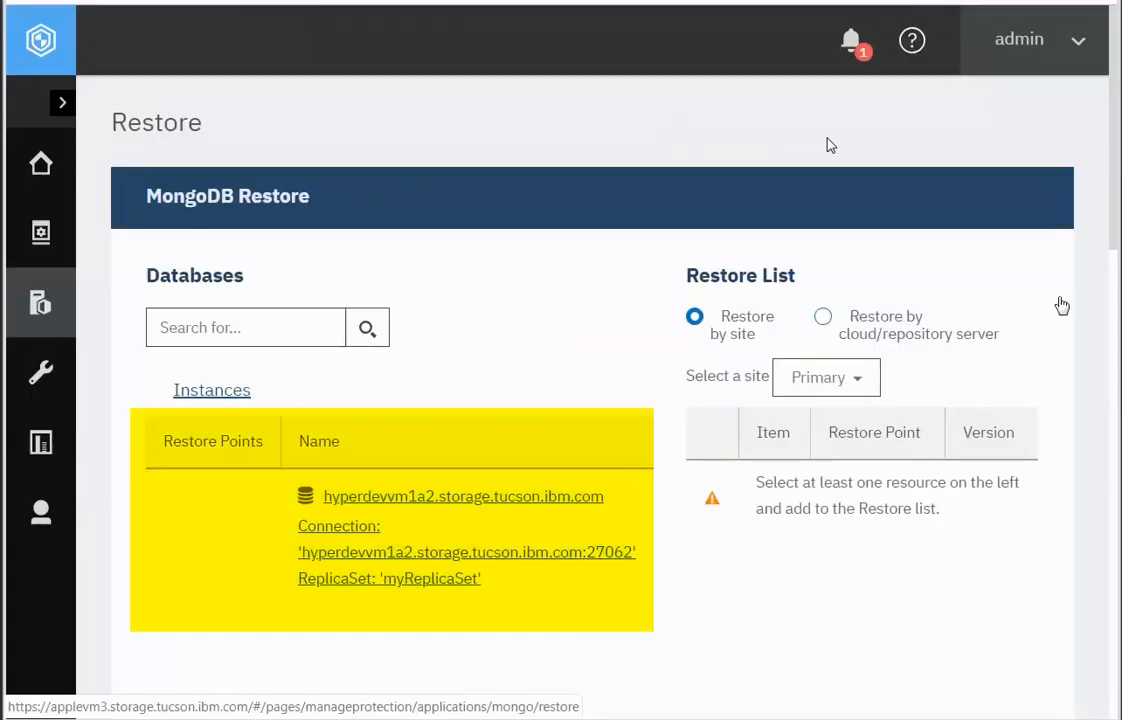
scroll(1113, 205, down, 2)
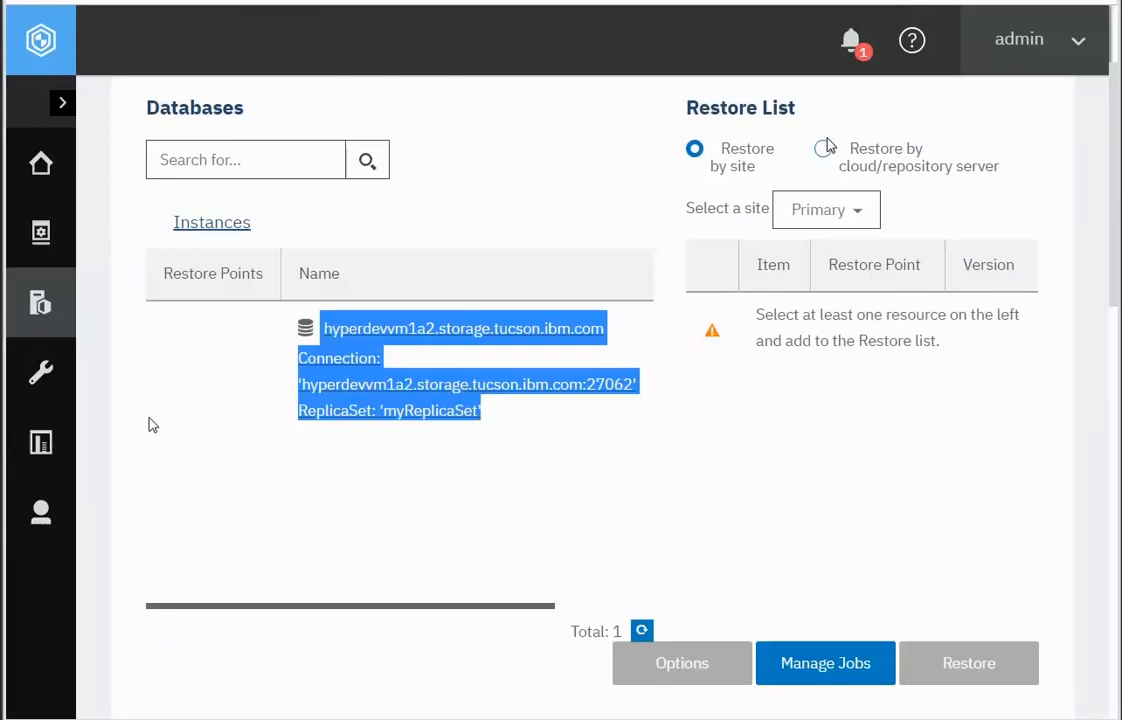
click(386, 411)
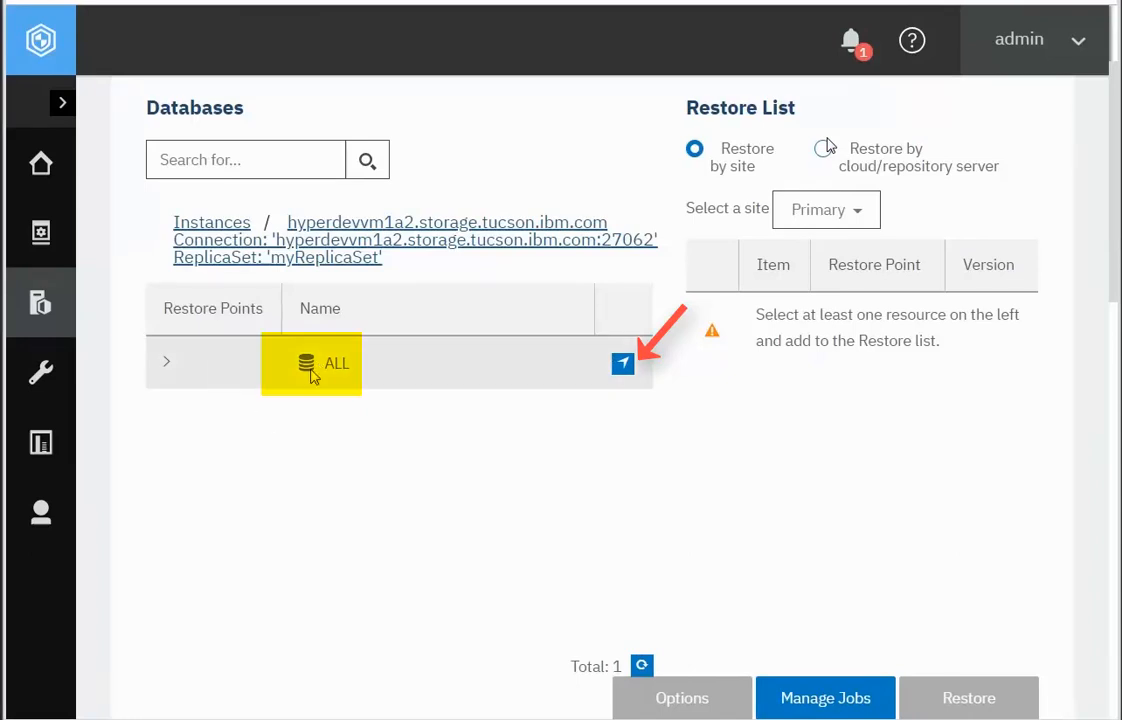
click(623, 365)
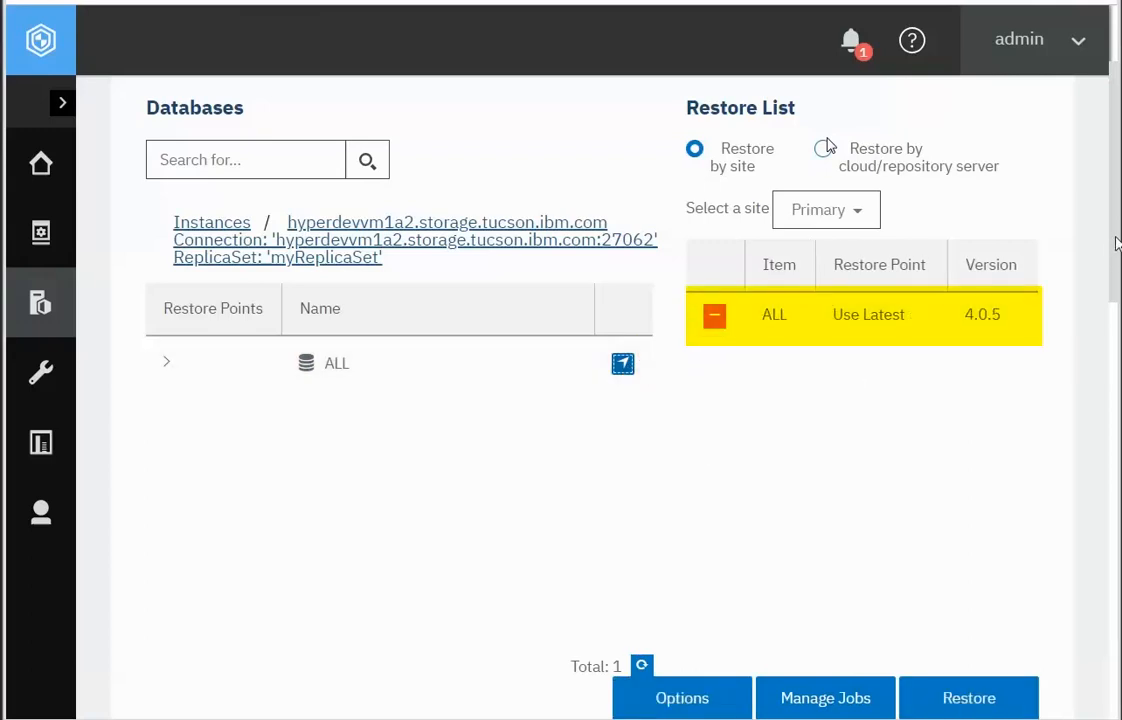
- Open the restore options for the ALL database in the restore list
scroll(1111, 285, down, 2)
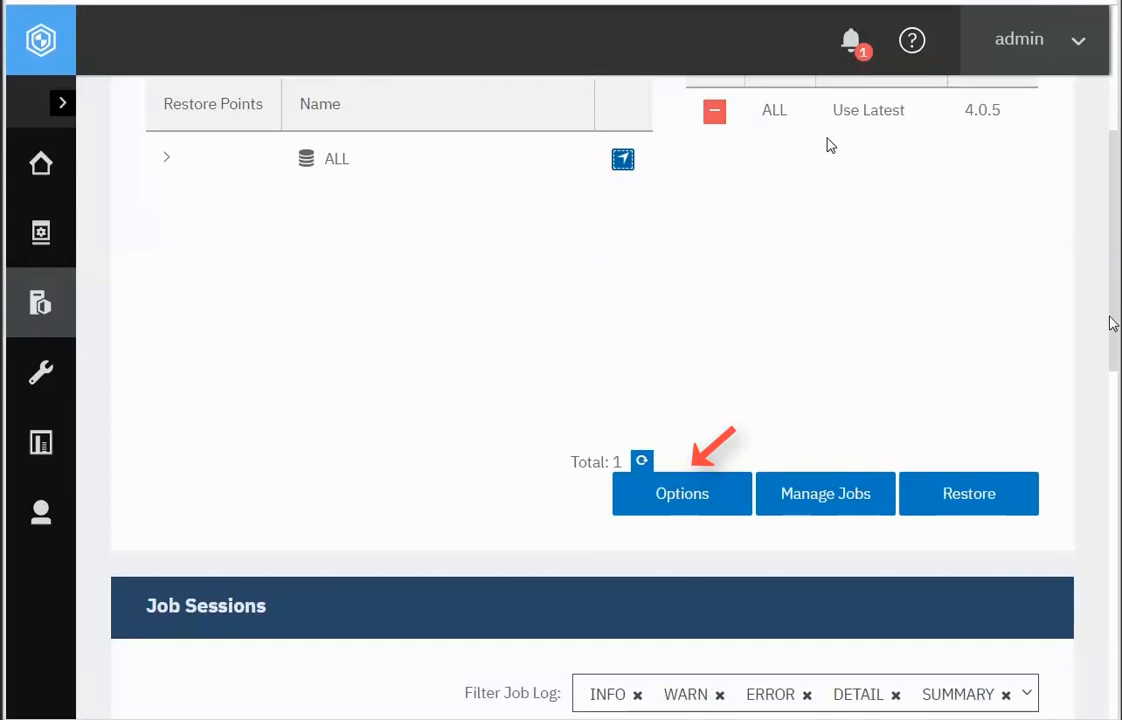
scroll(1108, 388, down, 2)
click(671, 318)
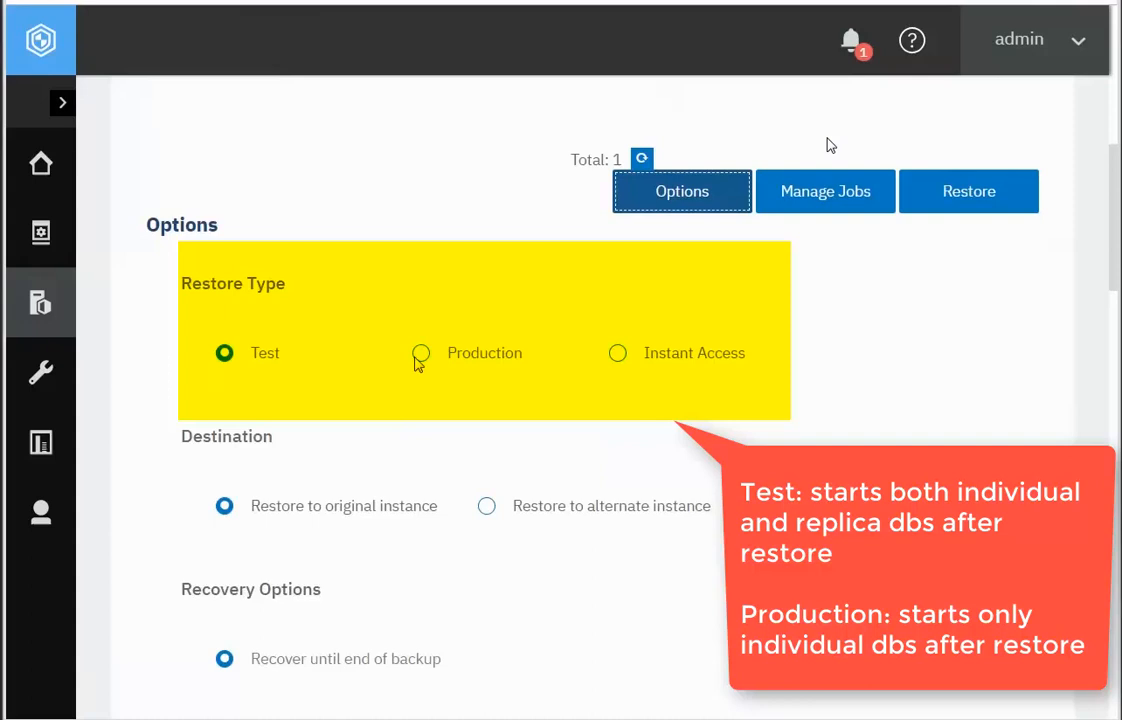
- Choose the Production restore type and enter /data/db as the destination path for the ALL database
click(412, 381)
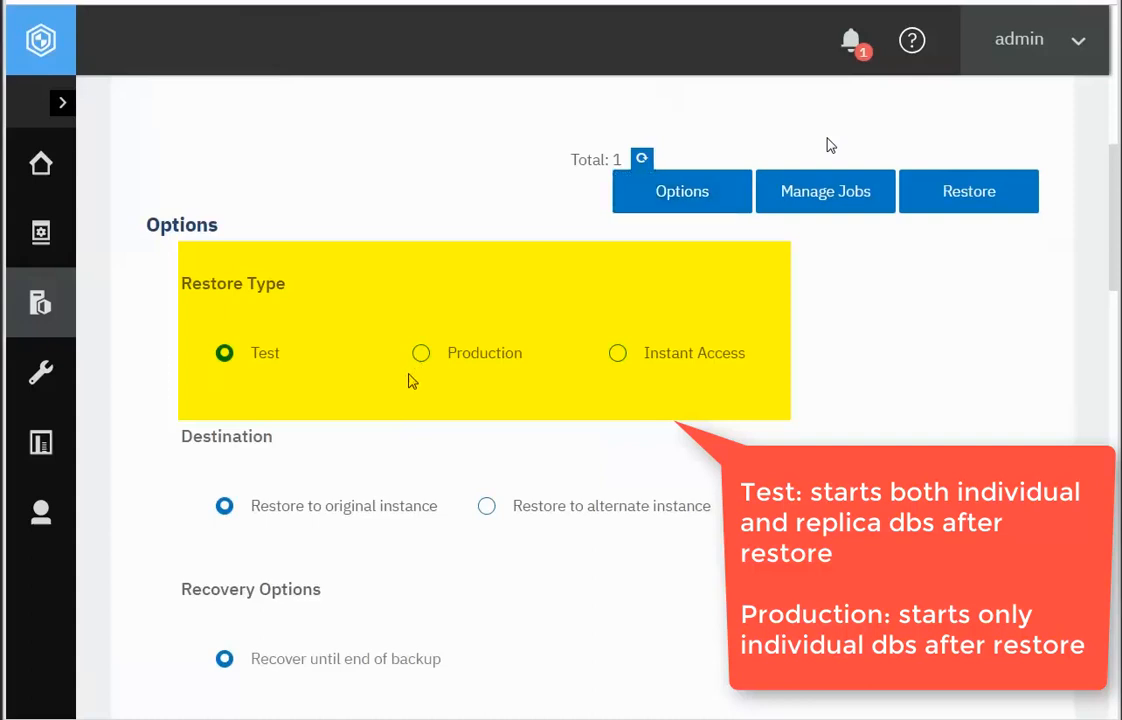
click(413, 380)
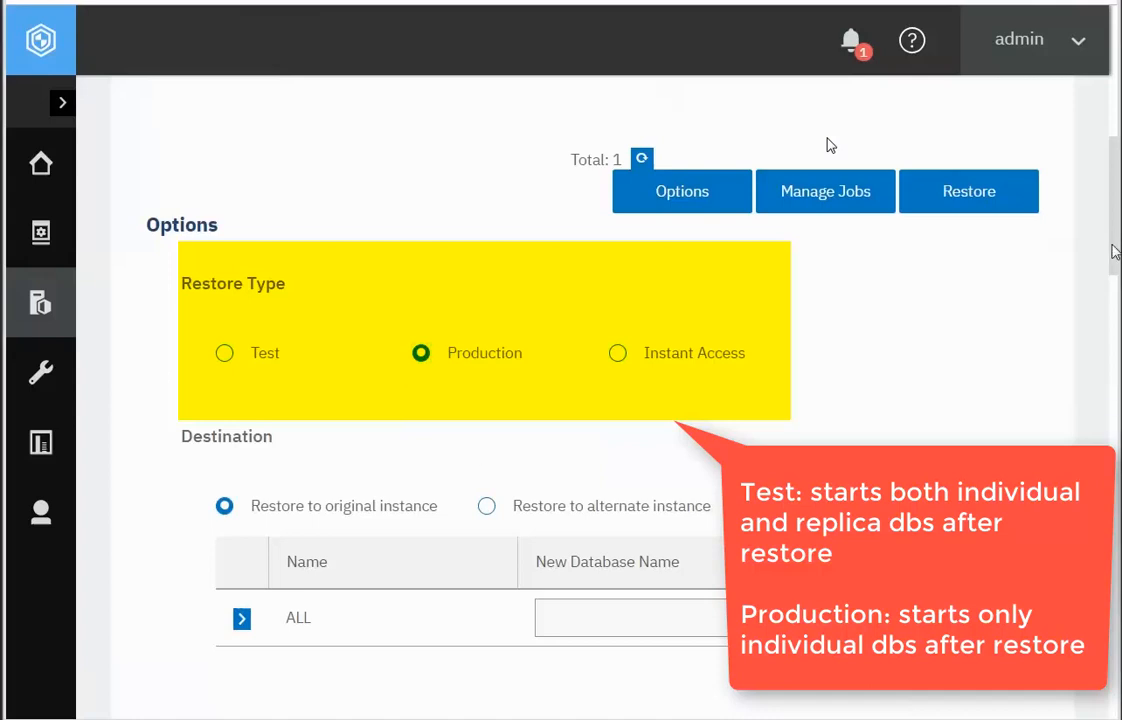
scroll(1114, 252, down, 1)
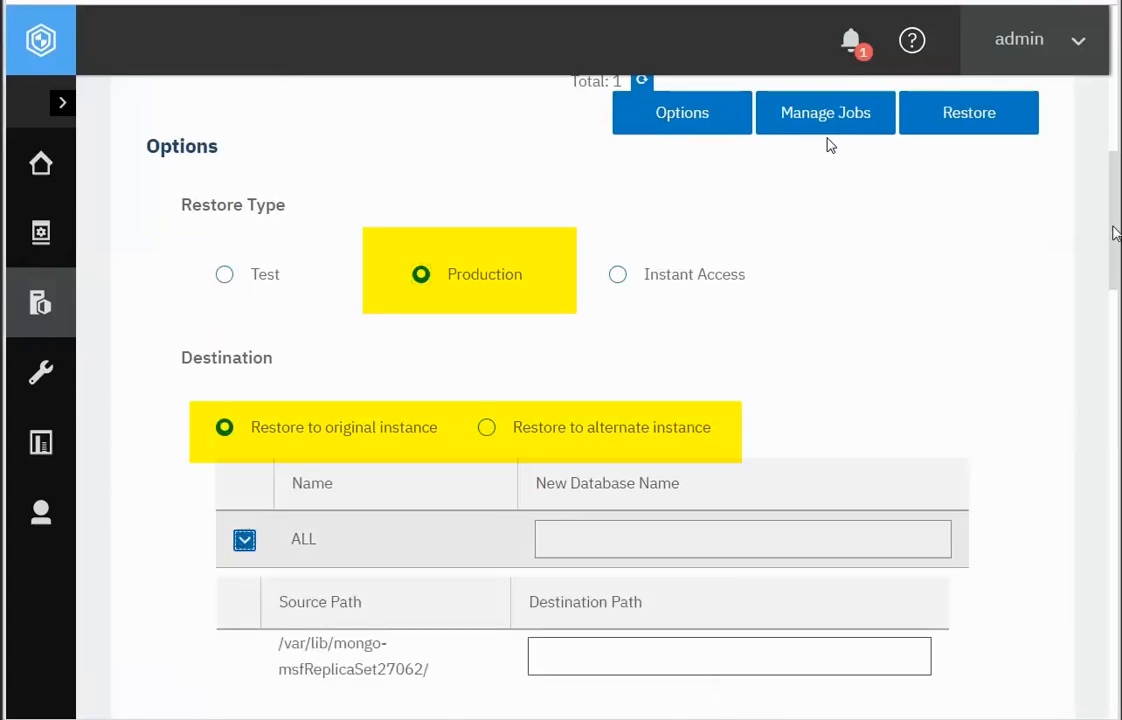
scroll(1114, 233, down, 2)
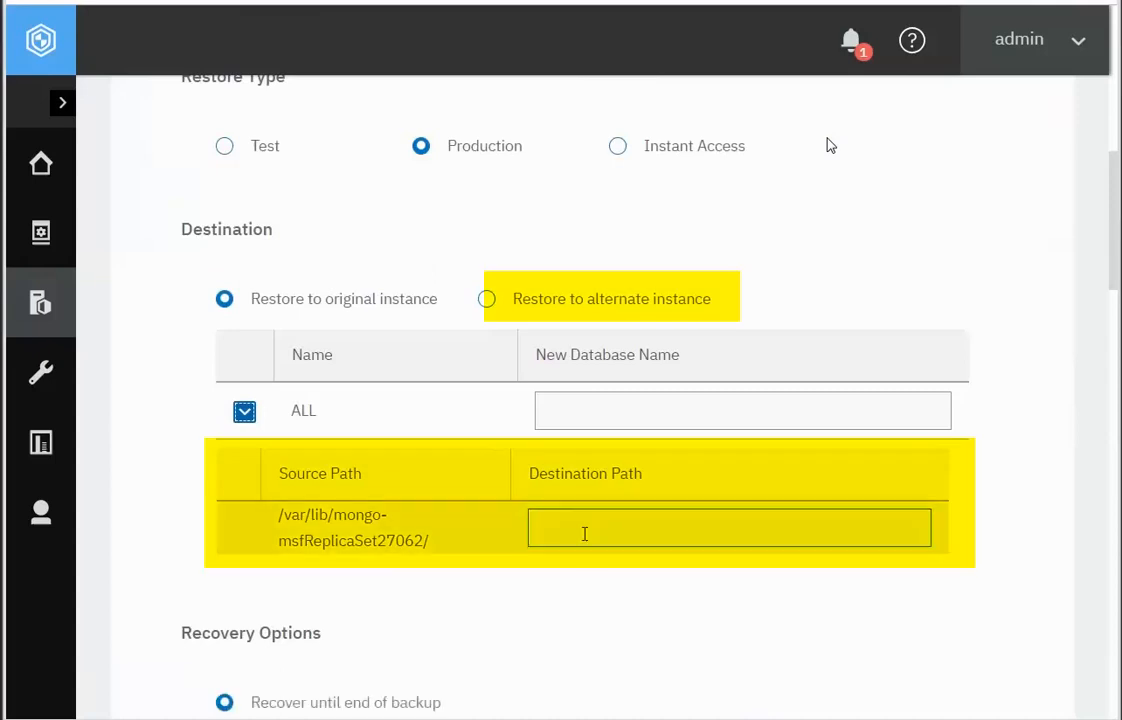
click(576, 537)
text(/)
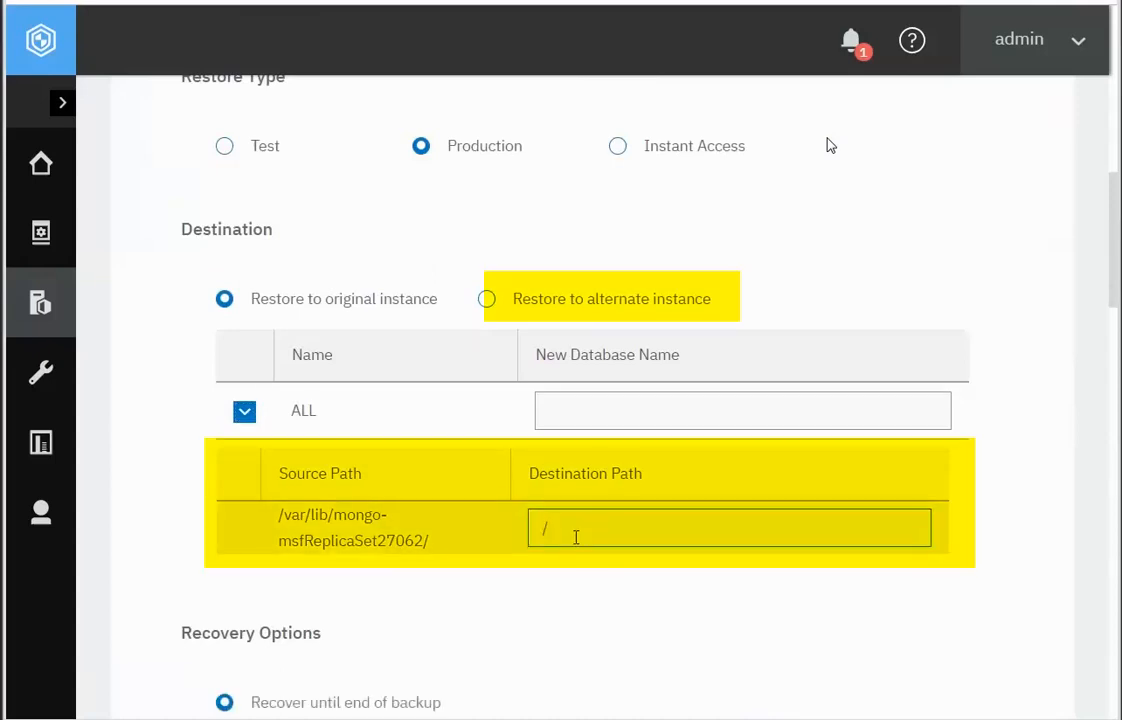
text(data/db)
- Set the restore type to Test with the original instance as destination, run the restore job and acknowledge its creation
click(224, 146)
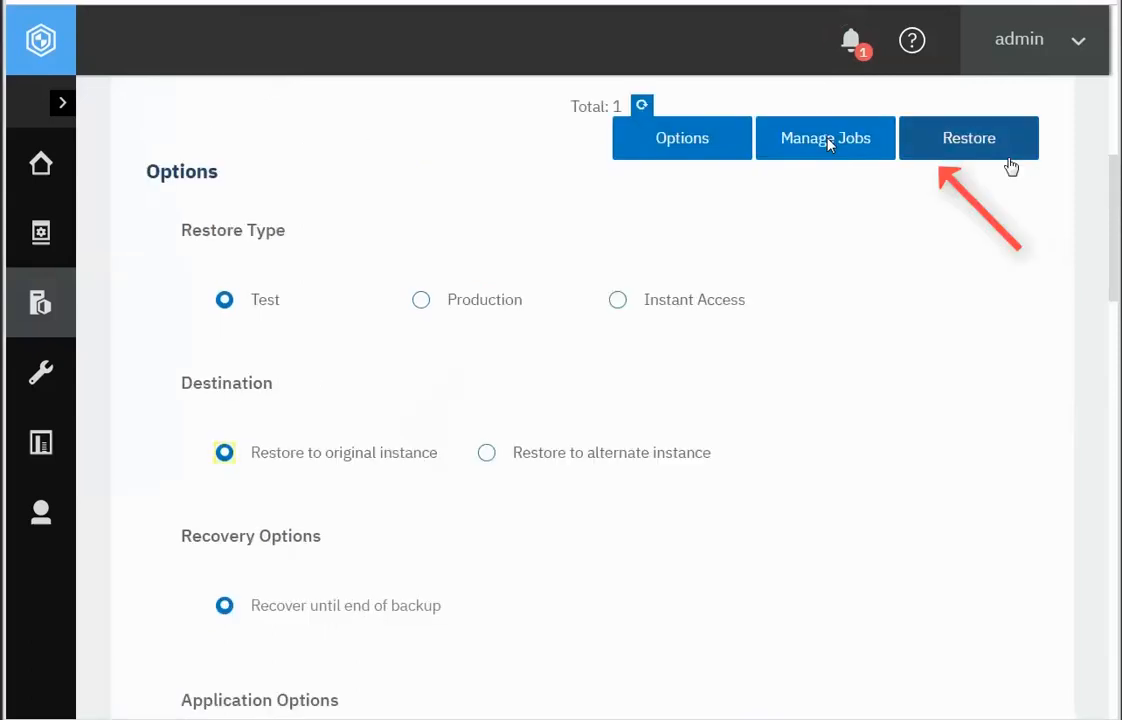
click(996, 150)
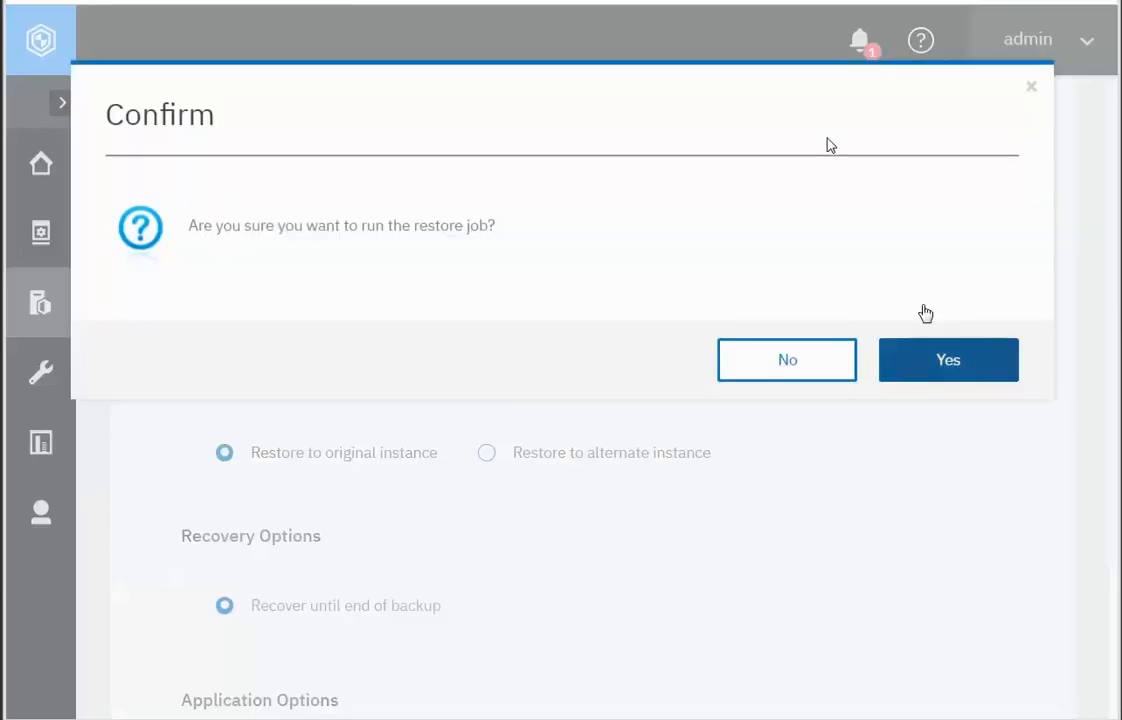
click(915, 372)
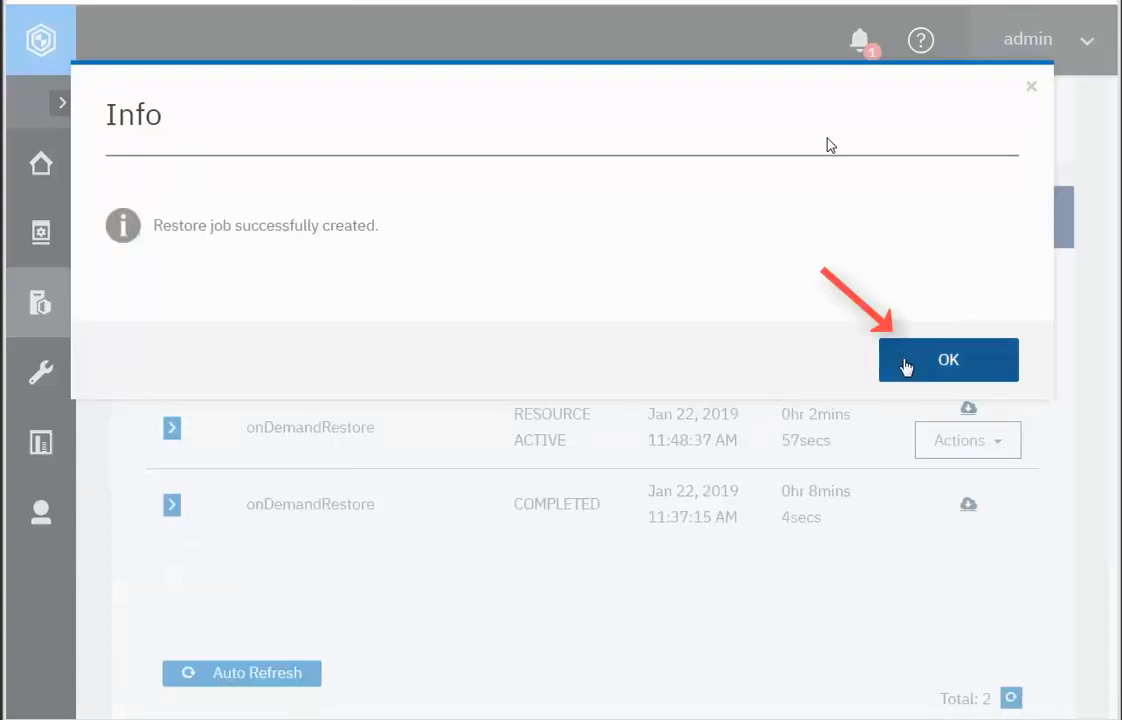
click(905, 362)
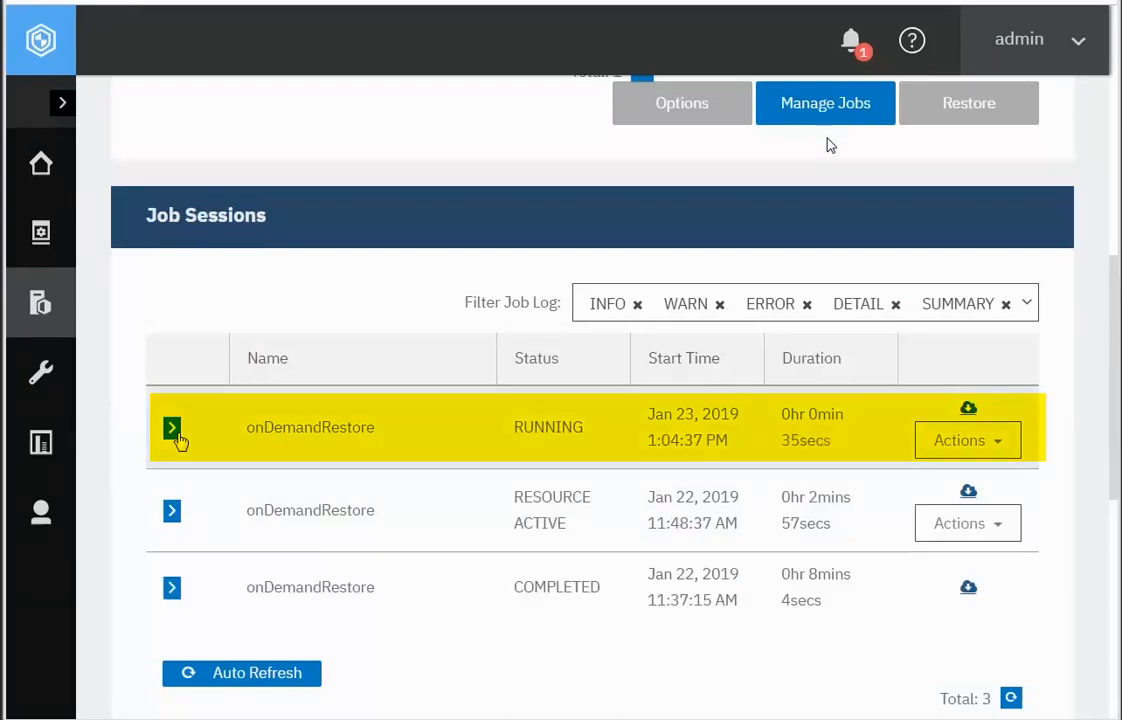
- Examine the running onDemandRestore job's log for the port and bind IP in the MongoDB start command
click(177, 432)
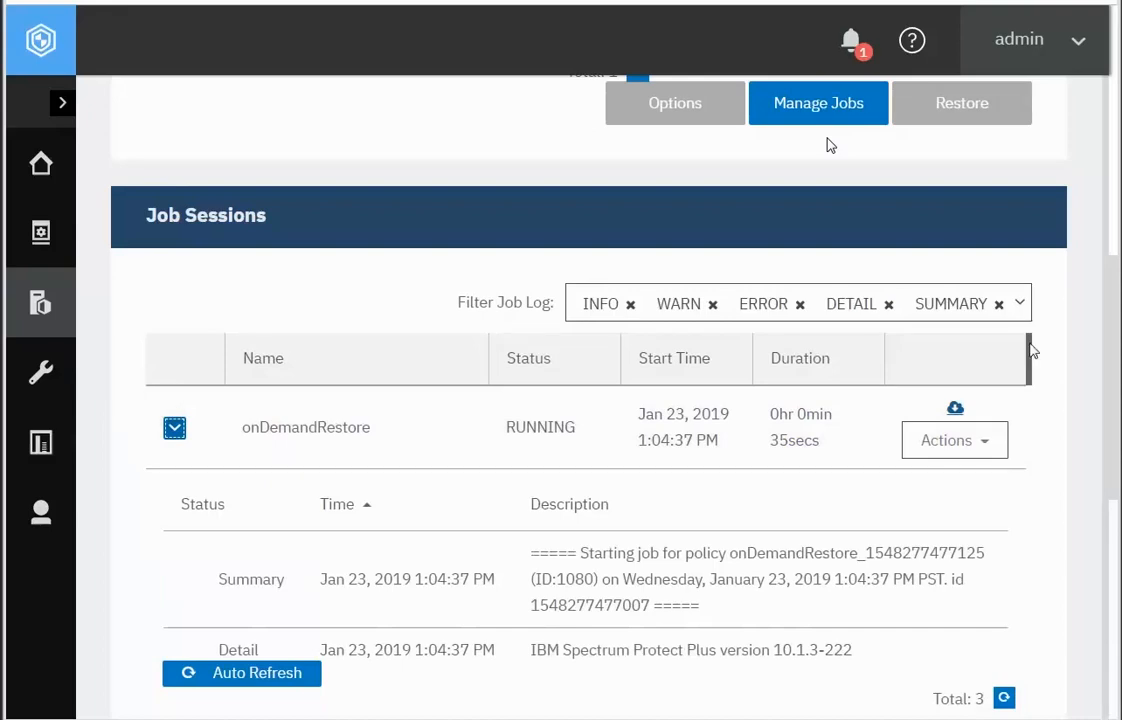
drag(1032, 350, 1038, 494)
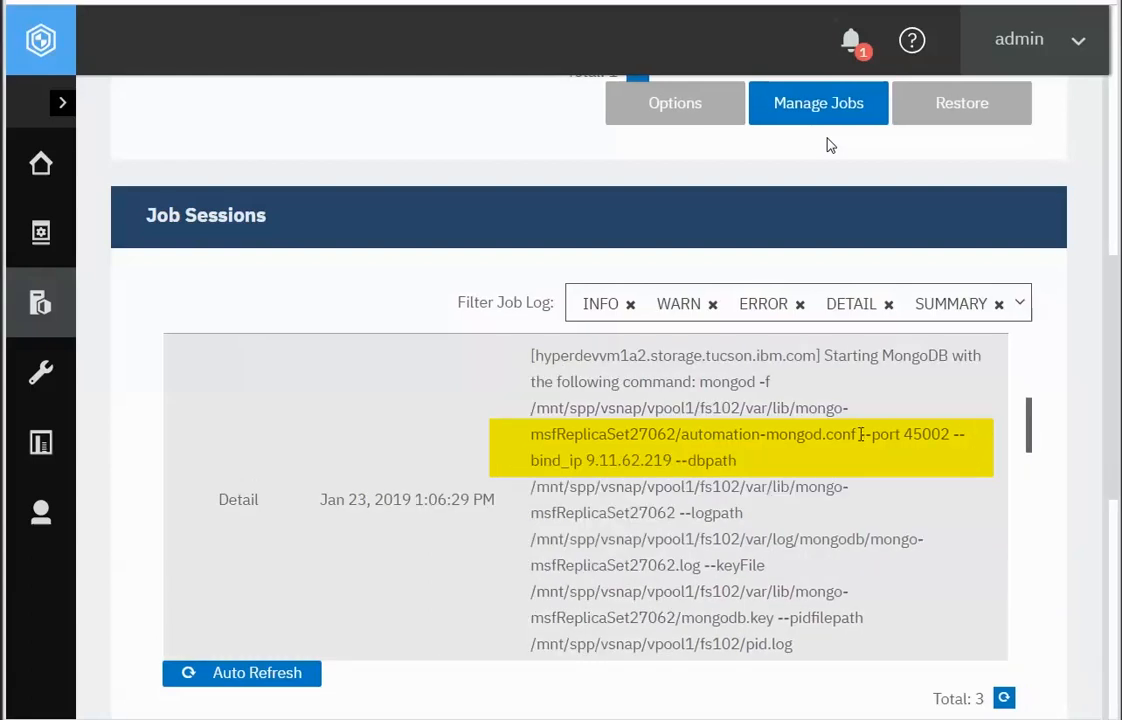
drag(860, 434, 681, 460)
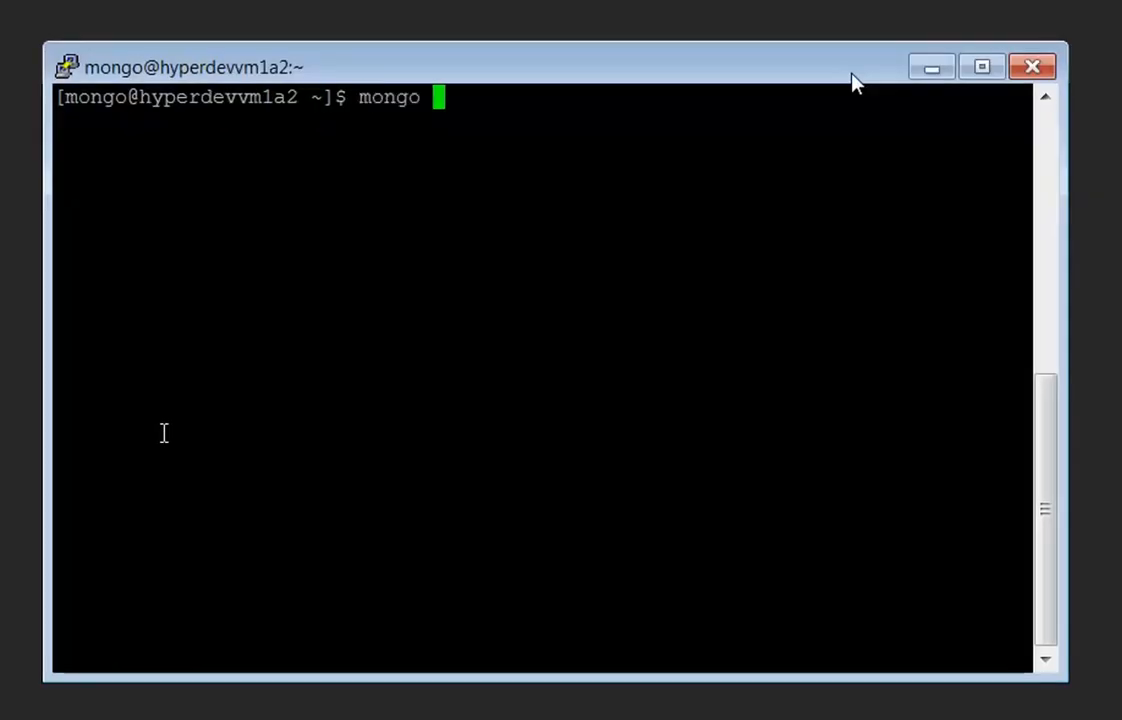
- In the PuTTY terminal, connect the mongo shell to host 9.11.62.219 on port 45002
text(--host)
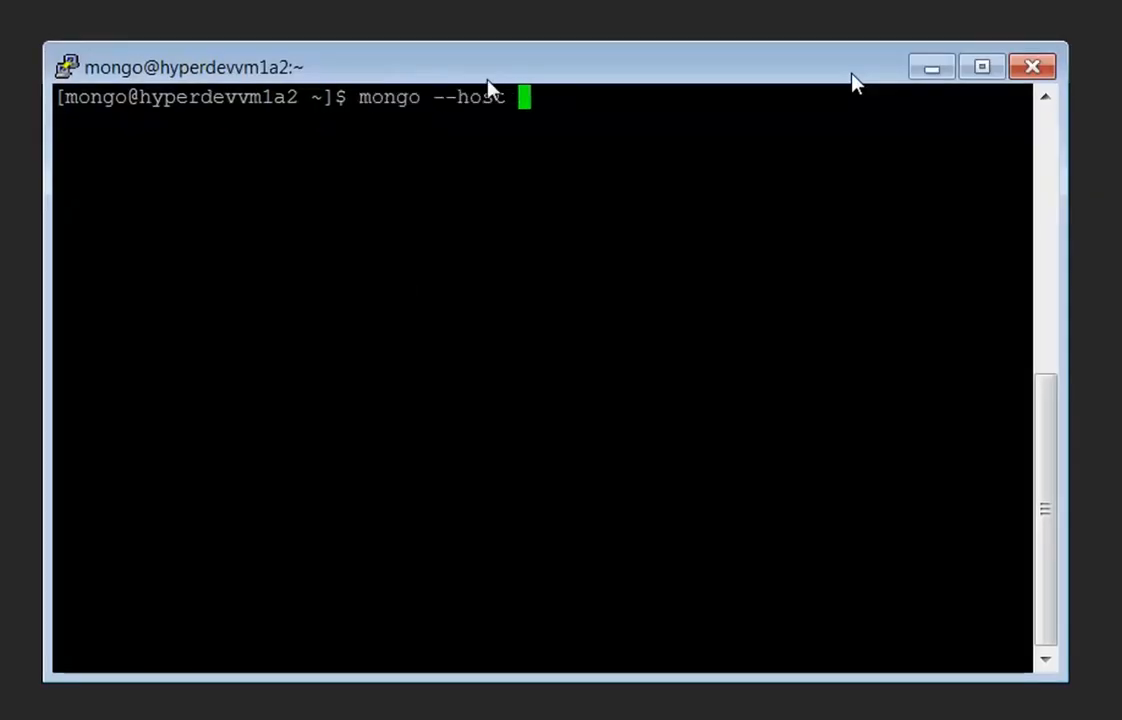
text(9.11.62.219 --po)
text(rt)
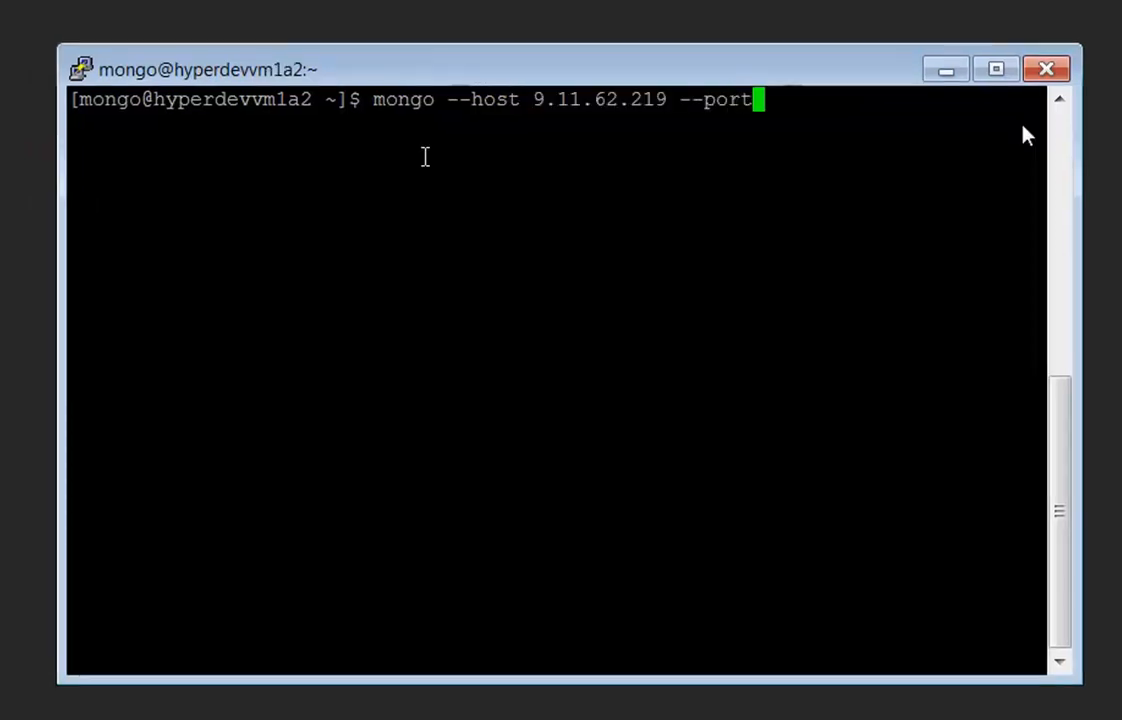
text( 45002)
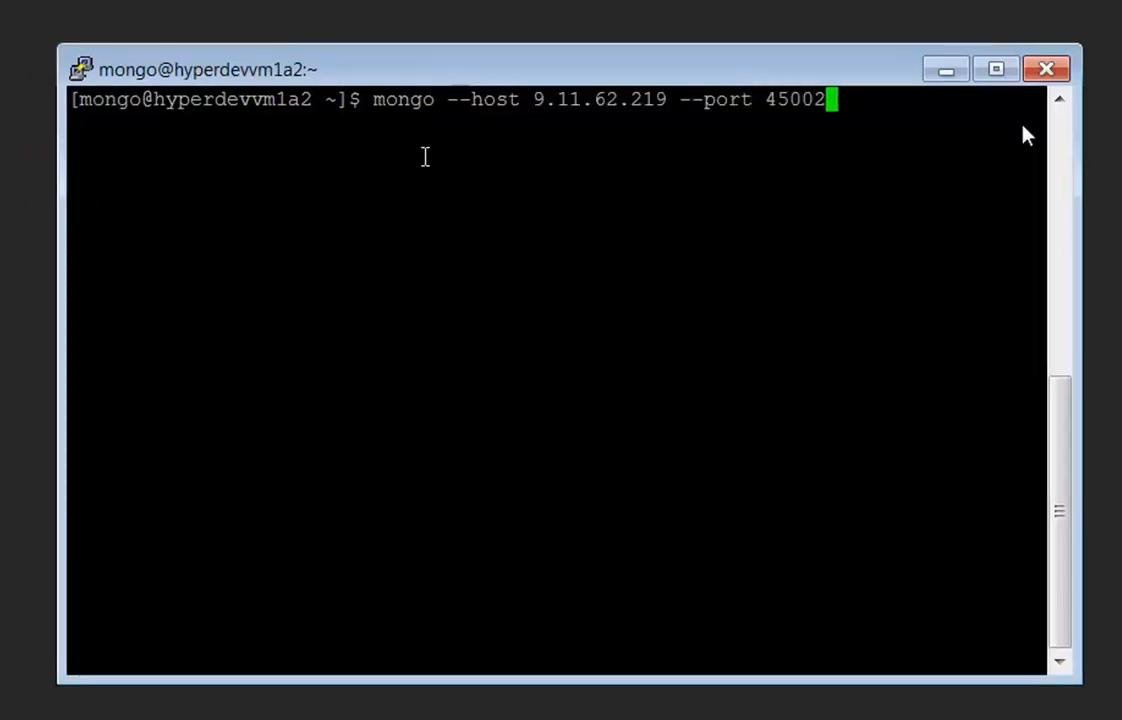
key(Return)
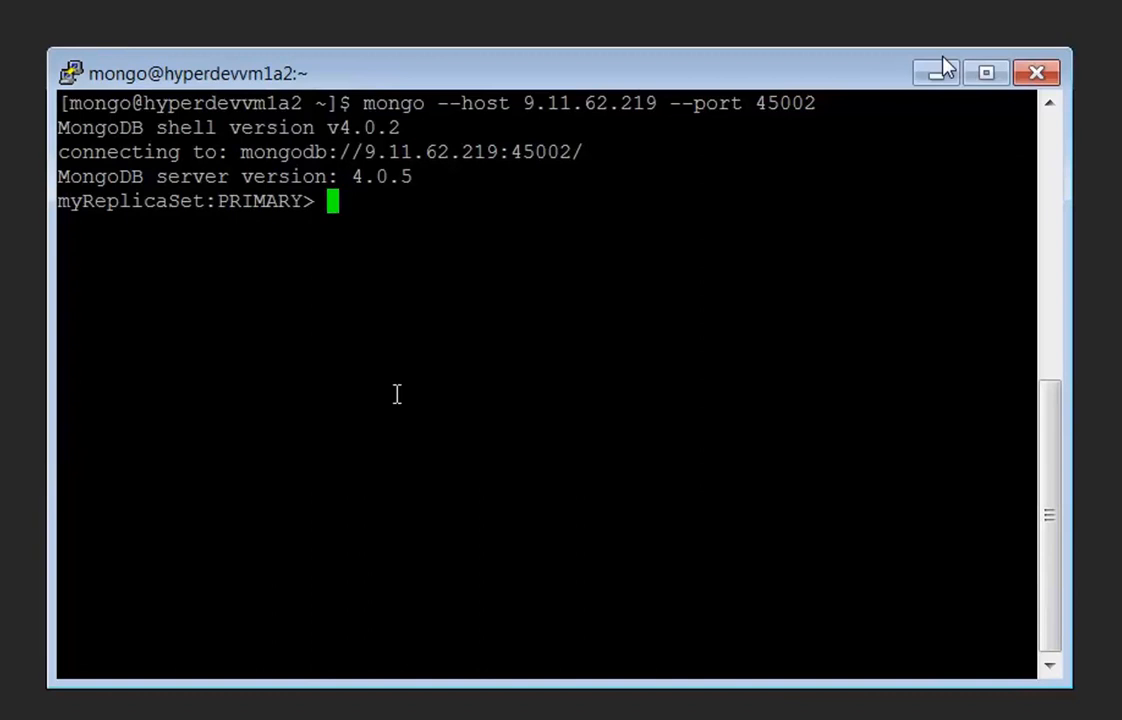
- Switch the mongo shell to the admin database and request its users with db.getUsers()
text(use ad)
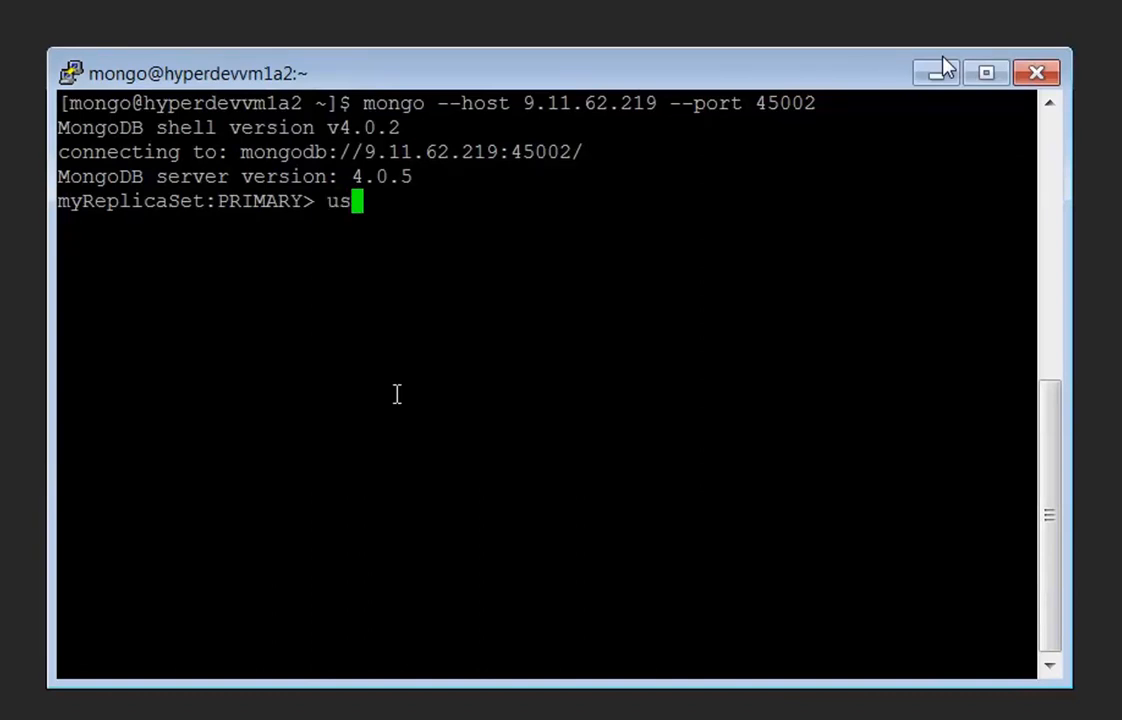
text(min)
key(Return)
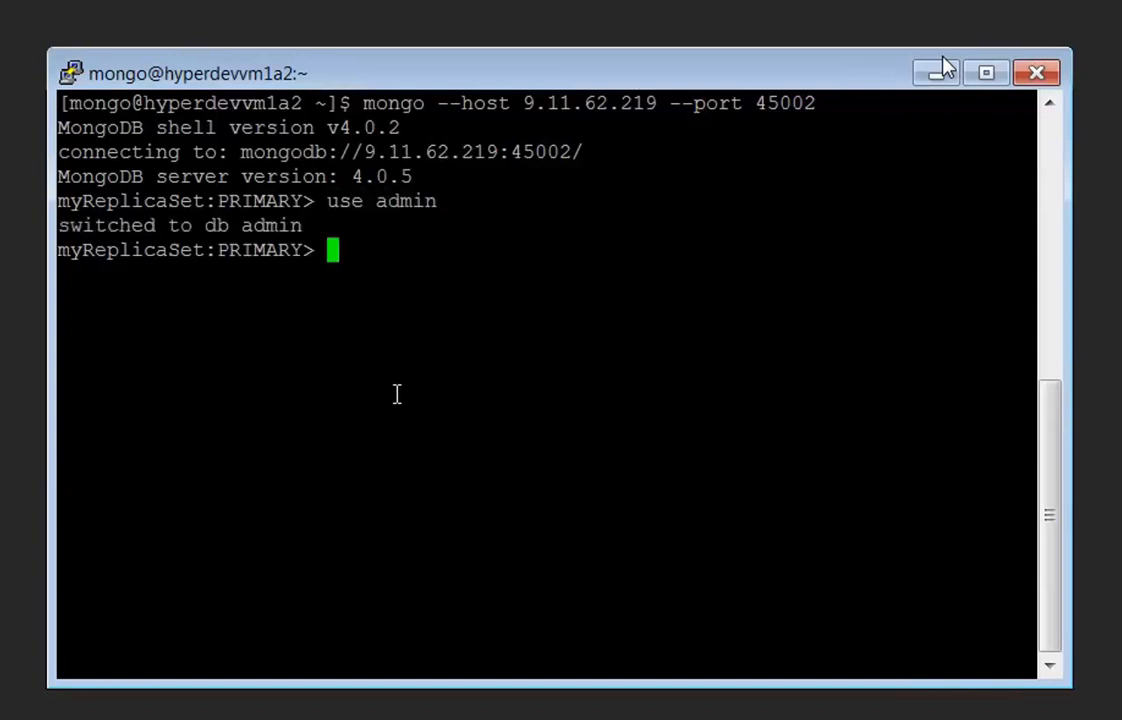
text(db.l)
key(BackSpace)
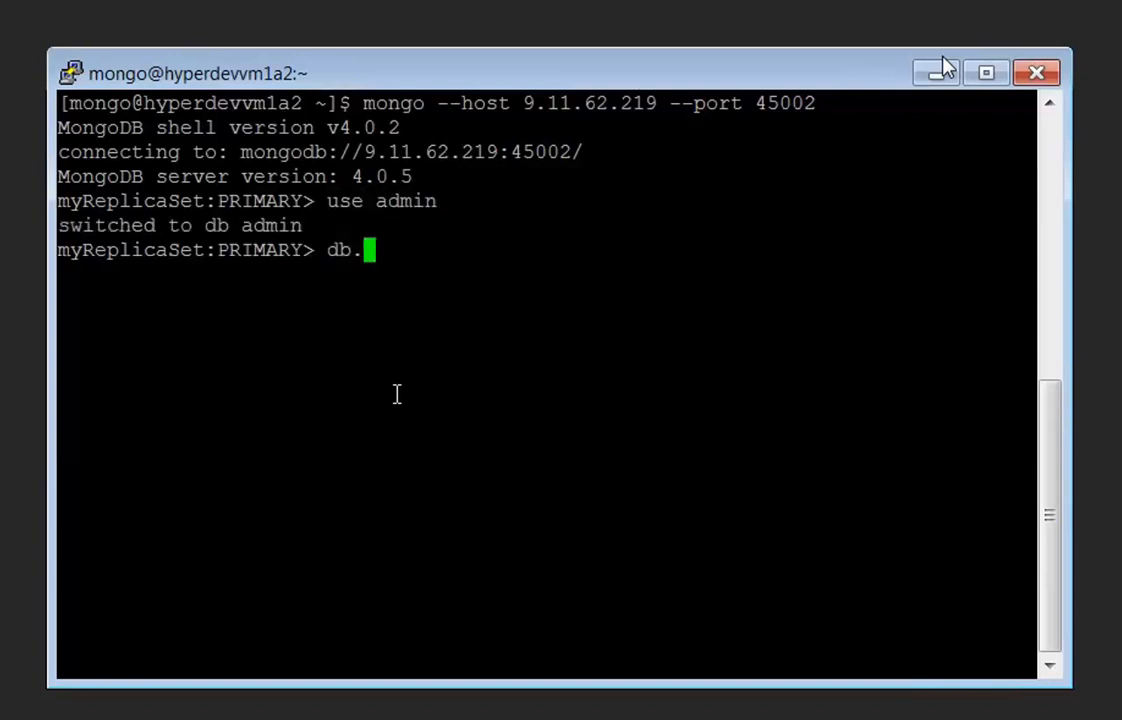
text(l)
key(BackSpace)
text(getUsers())
key(Return)
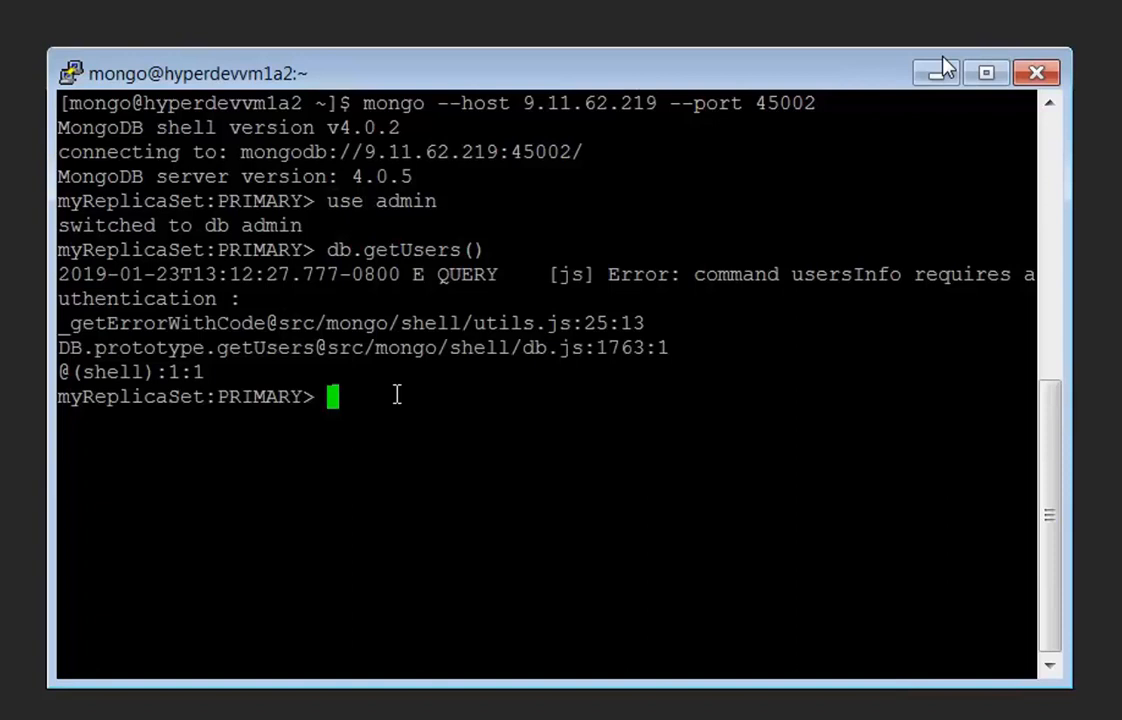
- Authenticate to the admin database with db.auth(), giving "mongo" as the user name
text(db.auth(")
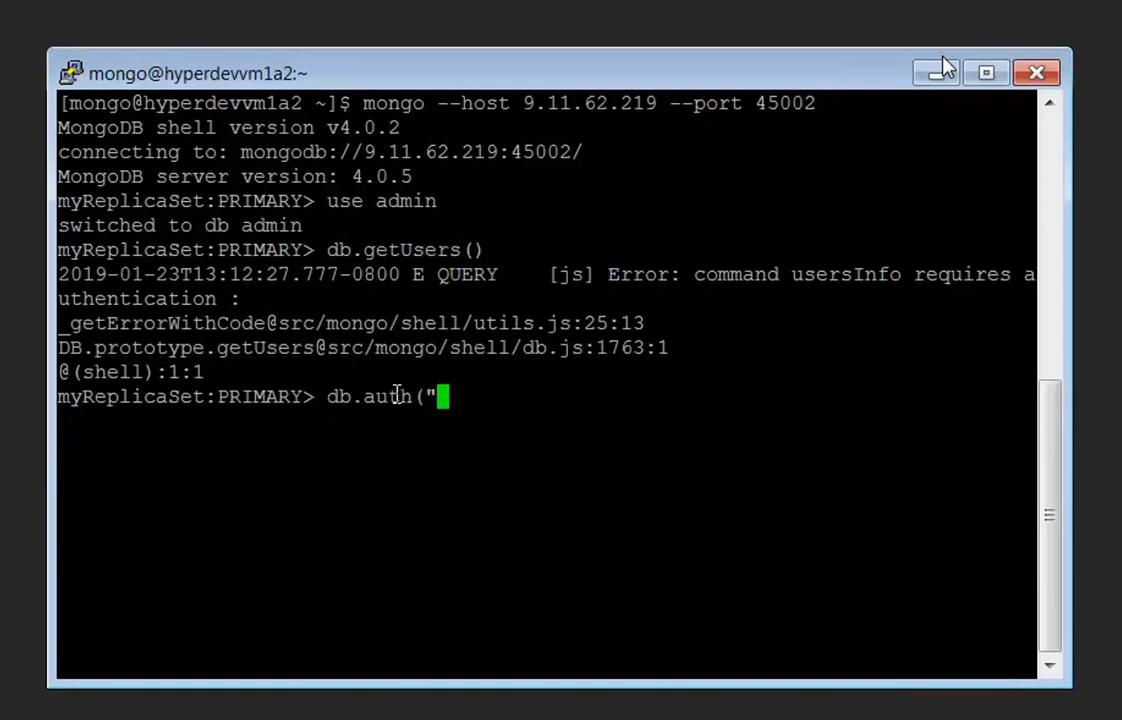
text(mongo)
key(BackSpace)
key(BackSpace)
key(BackSpace)
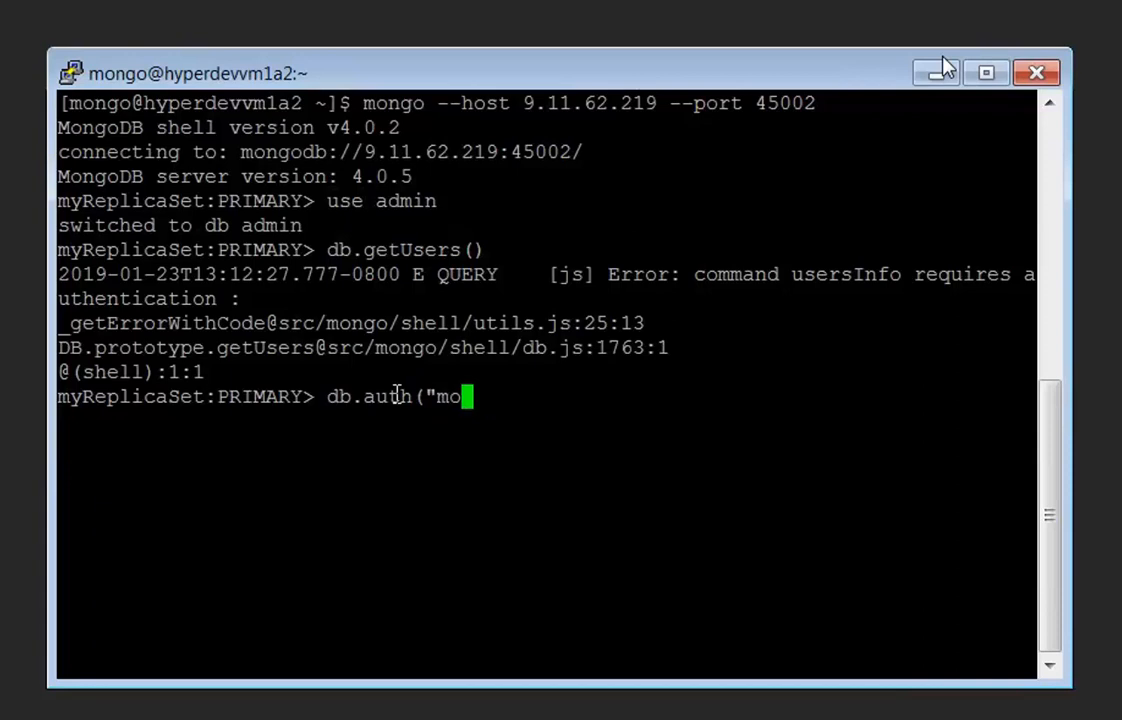
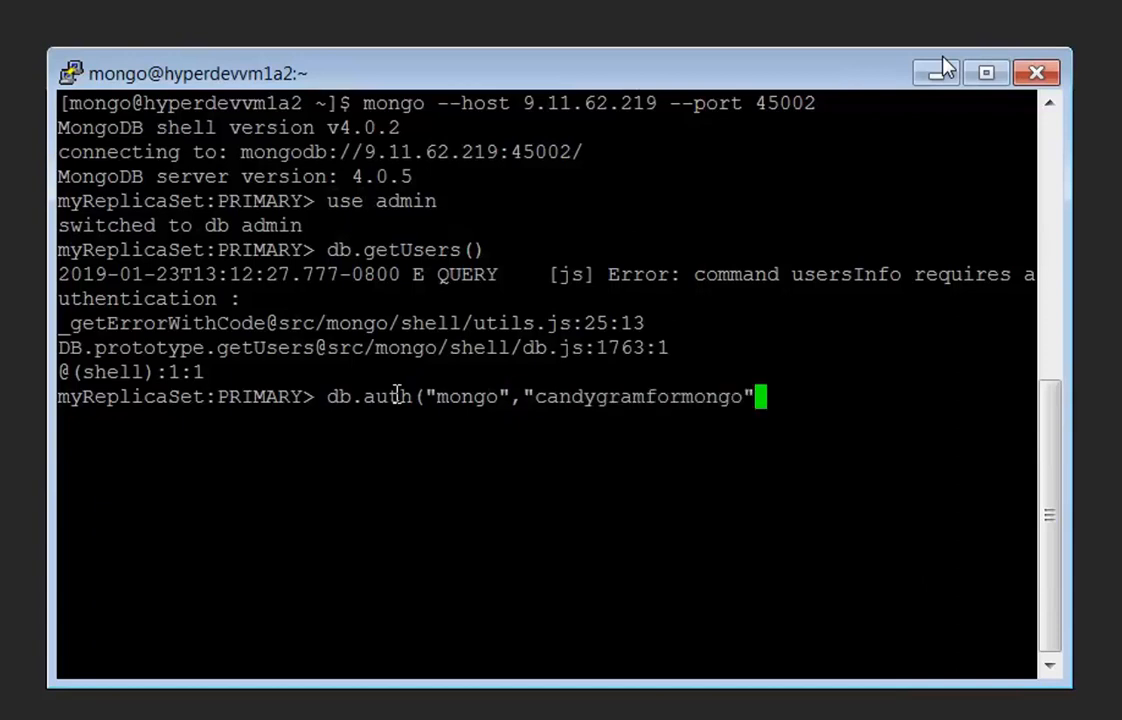
- Complete the db.auth() call with the account password and submit it
key(Return)
- Query the restored instance's startup options with db.runCommand("getCmdLineOpts") and exit the mongo shell
text(db.run)
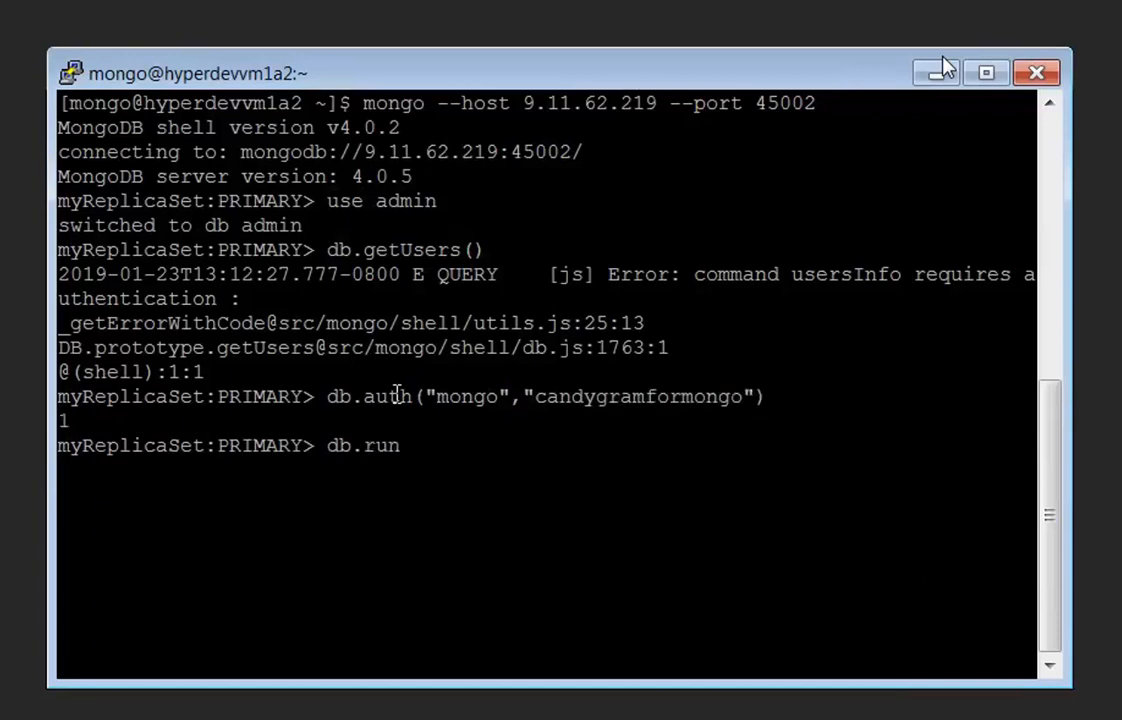
text(Command("getCmd)
key(BackSpace)
key(BackSpace)
text(mdL)
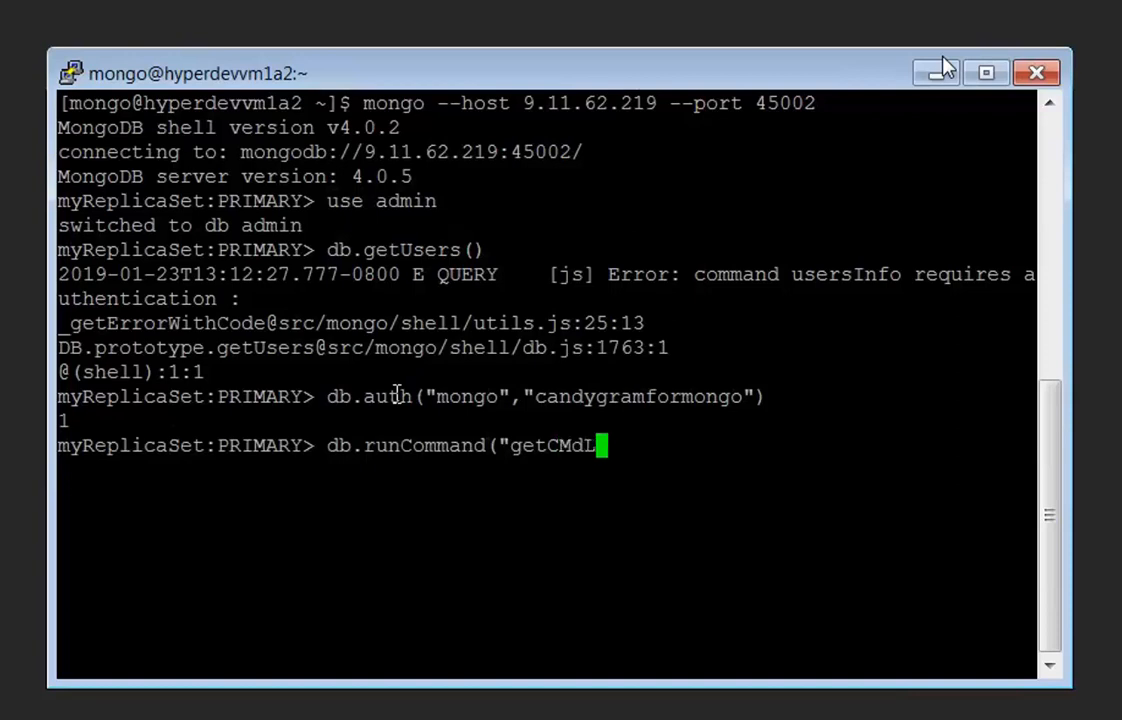
key(BackSpace)
key(BackSpace)
text(dLi)
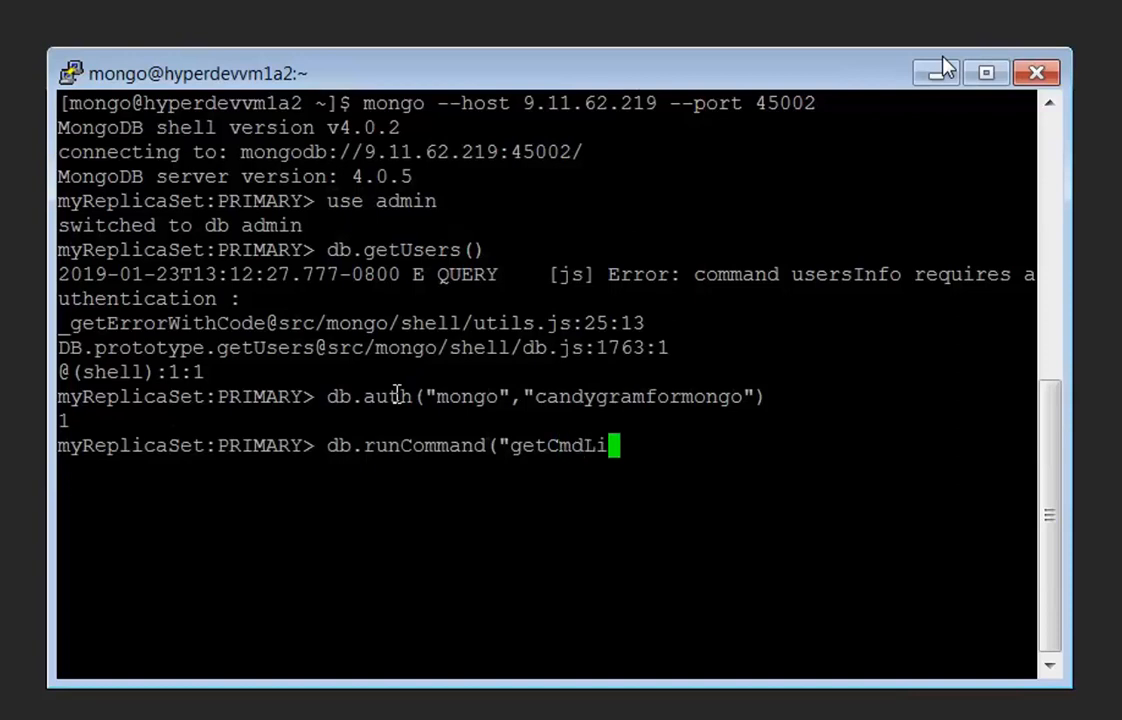
text(neOpts"))
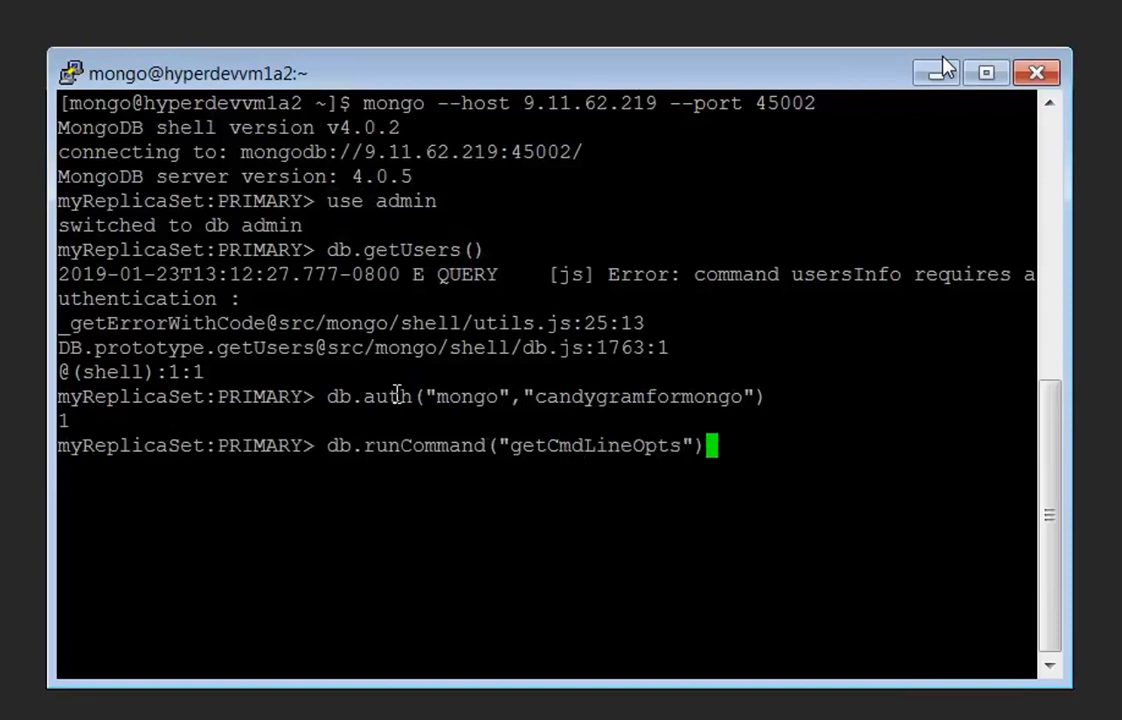
key(Return)
text(exit)
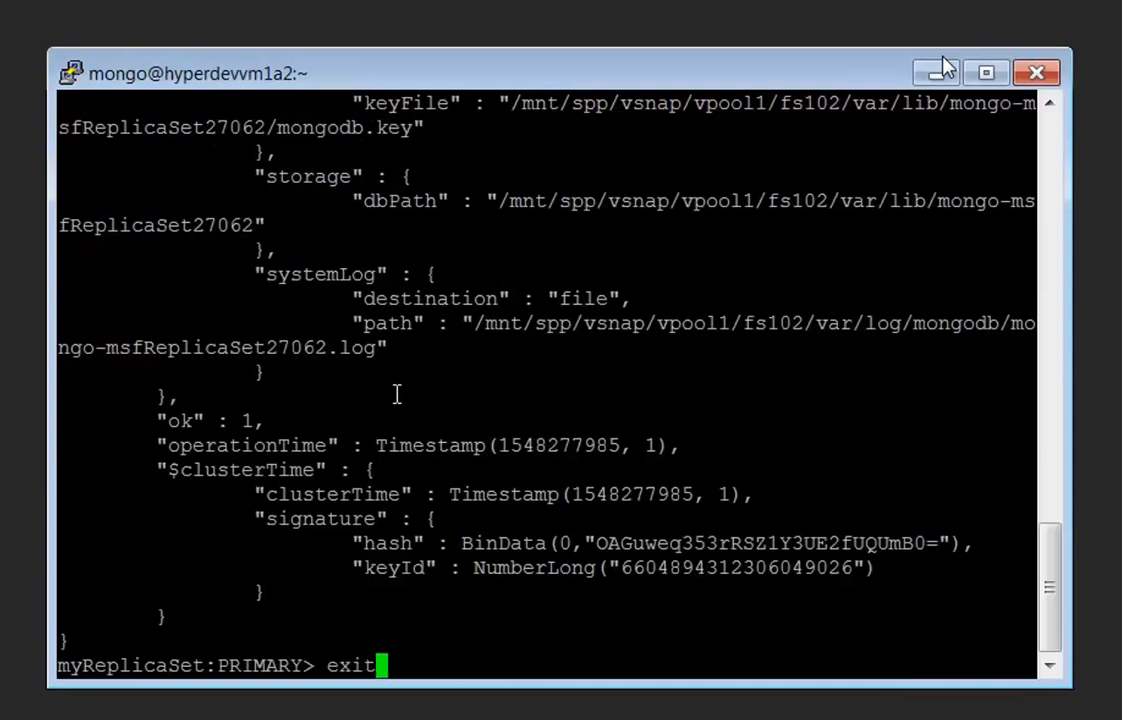
key(Return)
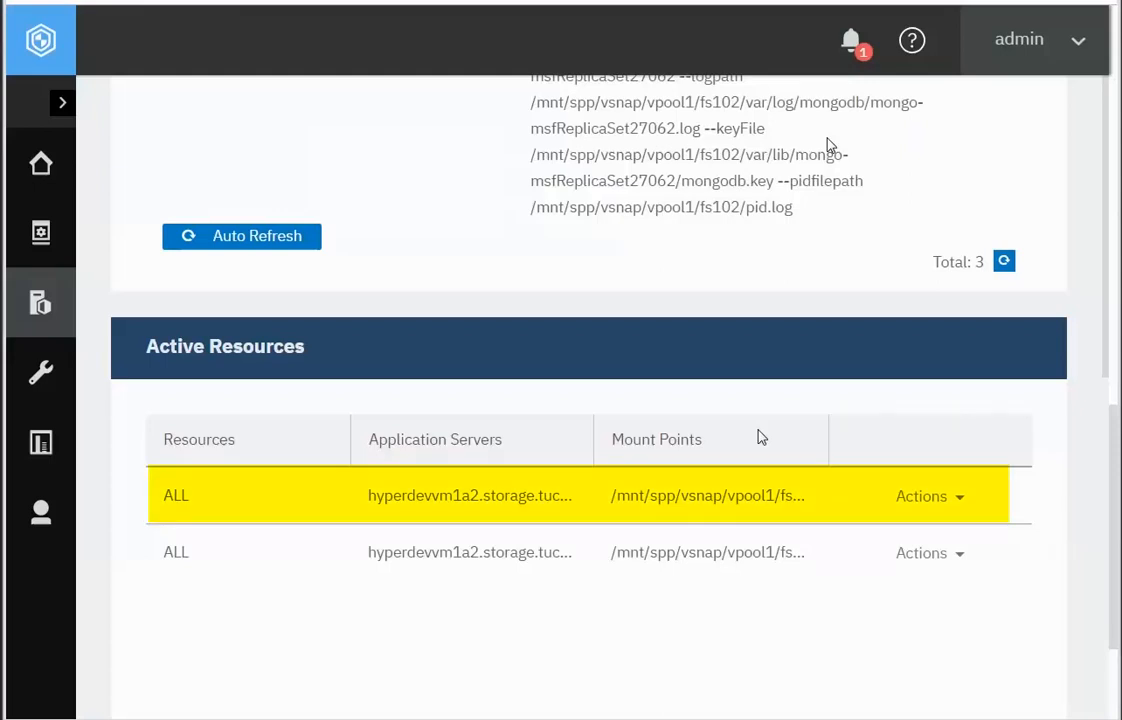
- In IBM Spectrum Protect Plus, cancel the restore of the active resource mounted at /mnt/spp/vsnap/vpool1/fs102
scroll(757, 437, up, 1)
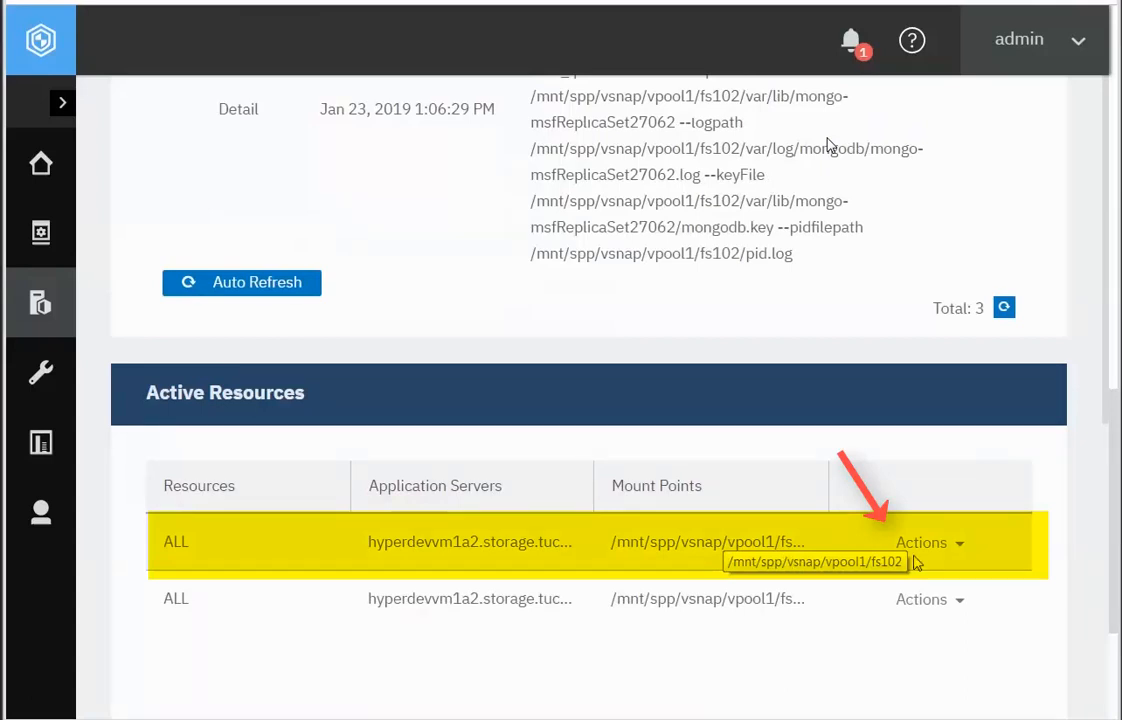
click(924, 544)
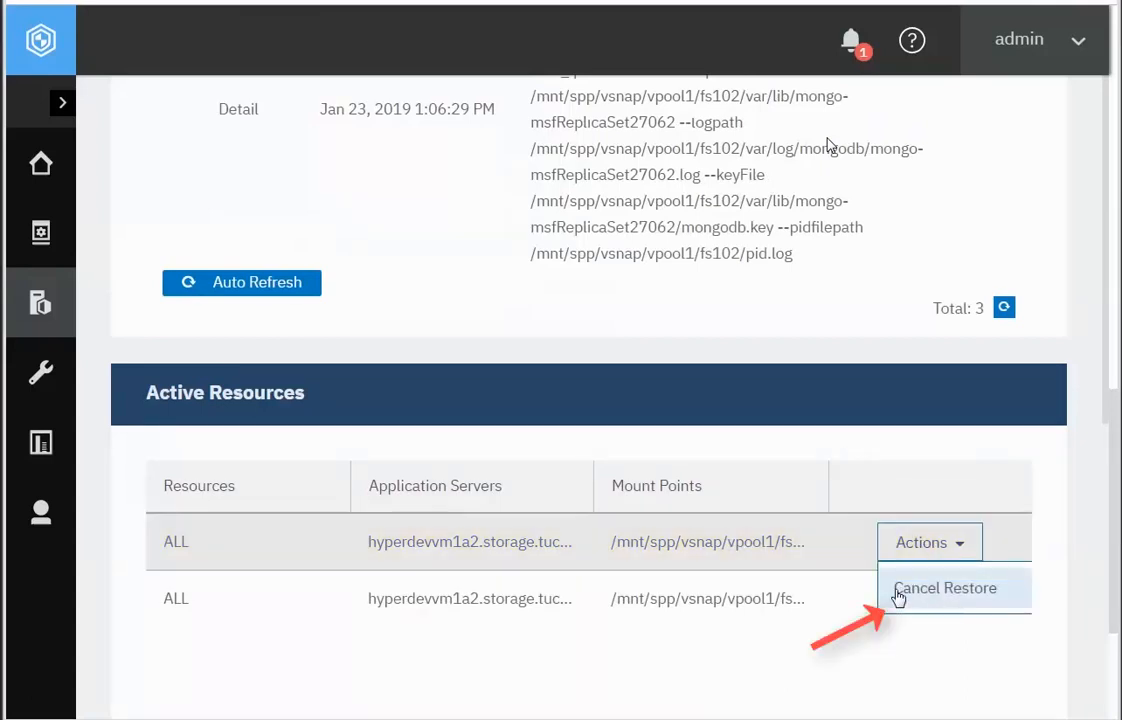
click(930, 592)
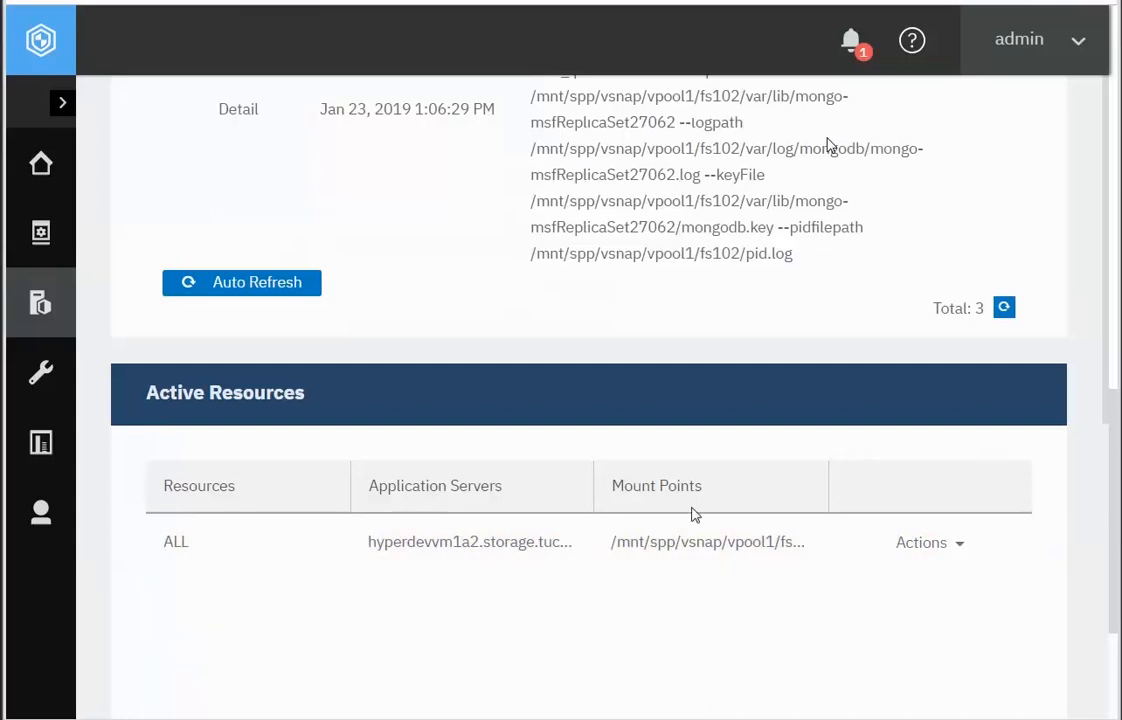